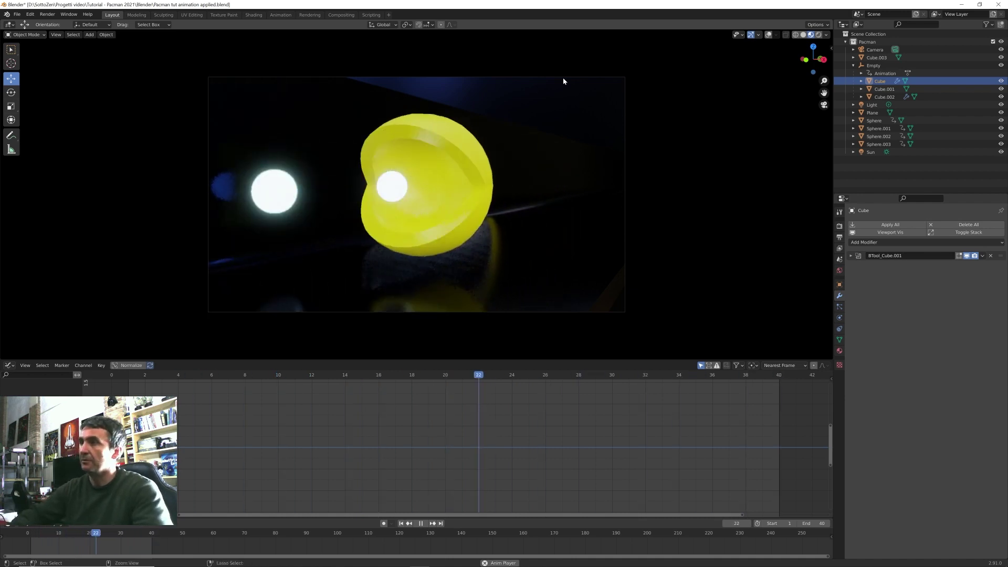
# Step: Start a new General scene, discarding the unsaved Pac-Man file
pyautogui.hotkey('ctrl', 'n')
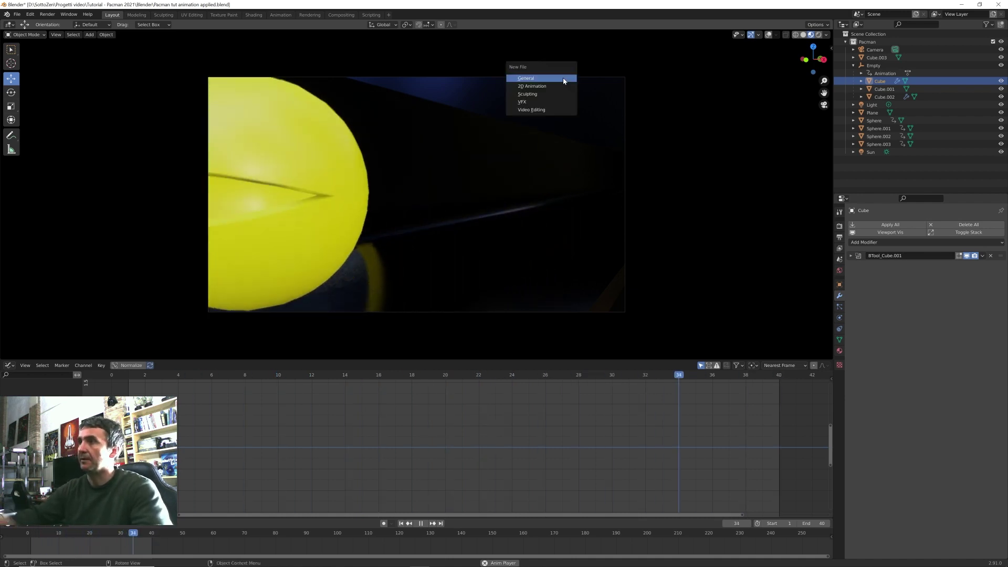
pyautogui.click(531, 79)
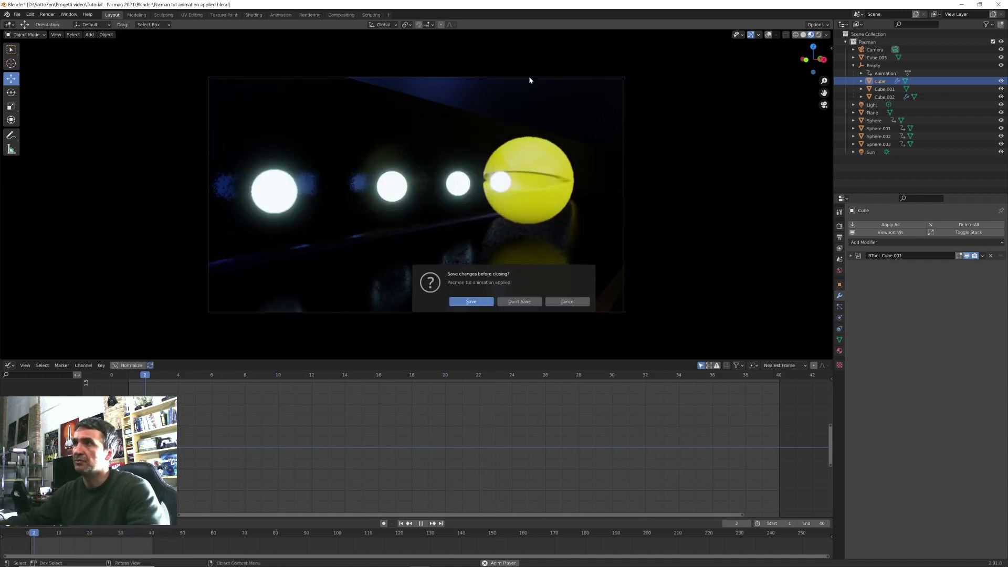
pyautogui.click(519, 301)
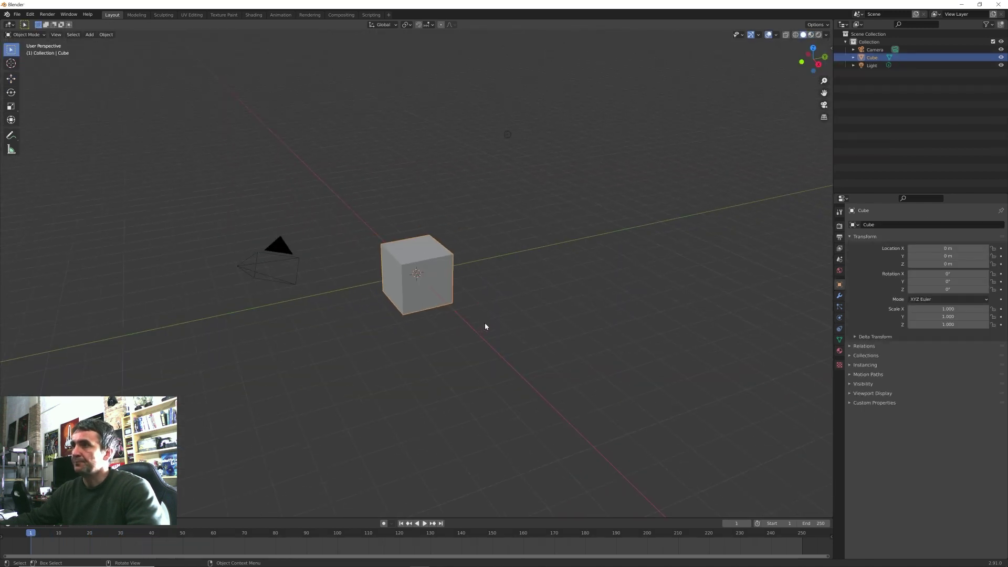
# Step: Delete the default camera and light, leaving the cube selected
pyautogui.scroll(2, 484, 323)
pyautogui.click(223, 248)
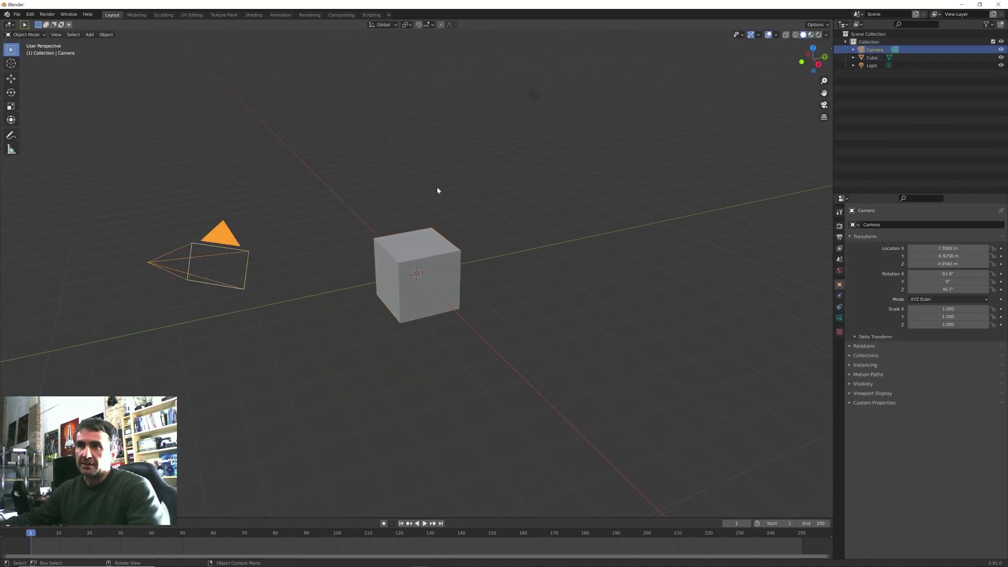
pyautogui.keyDown('shift'); pyautogui.click(537, 95); pyautogui.keyUp('shift')
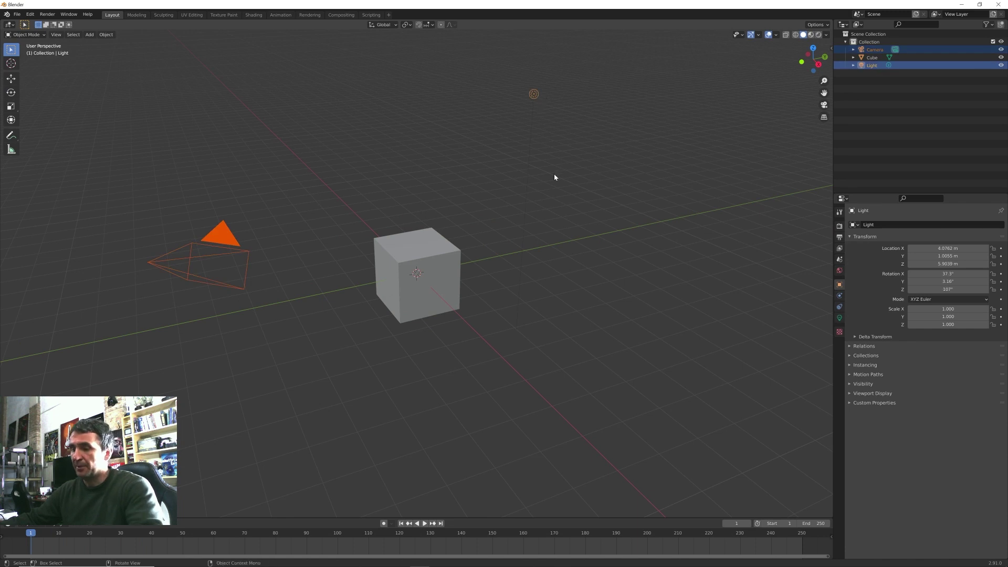
pyautogui.press('x')
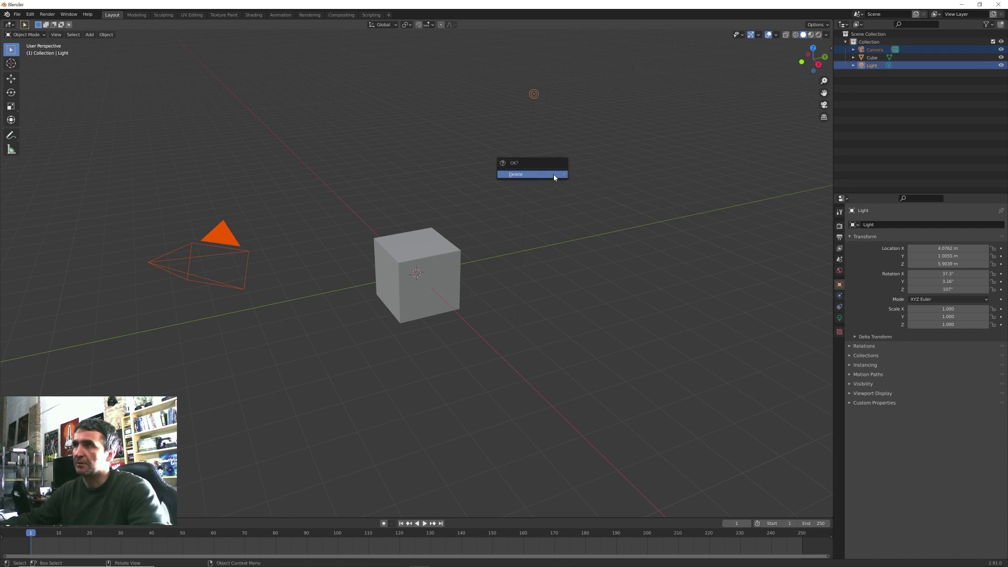
pyautogui.click(554, 177)
pyautogui.click(446, 264)
pyautogui.scroll(2, 445, 264)
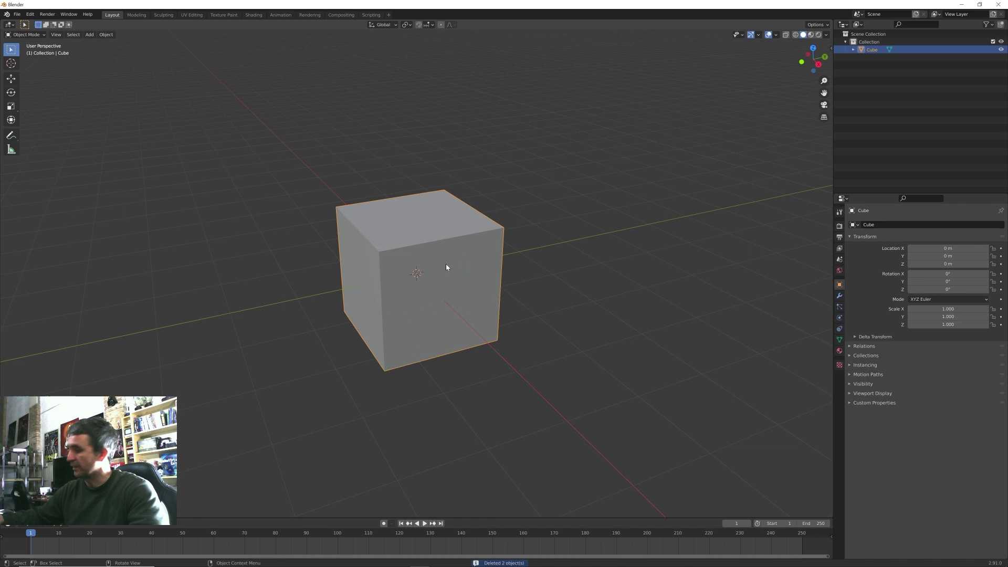
pyautogui.scroll(6, 446, 263)
pyautogui.scroll(-5, 414, 291)
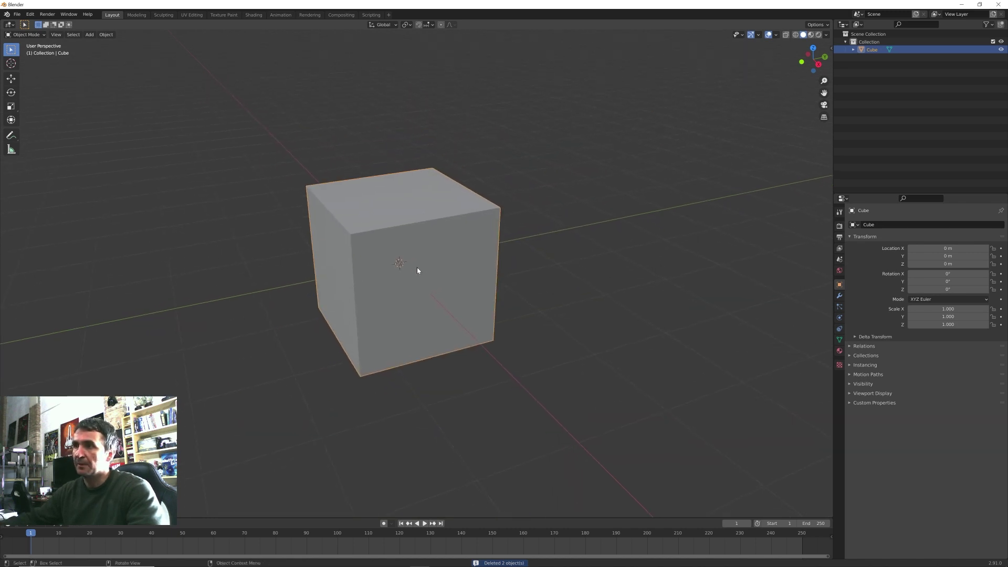
pyautogui.scroll(1, 418, 270)
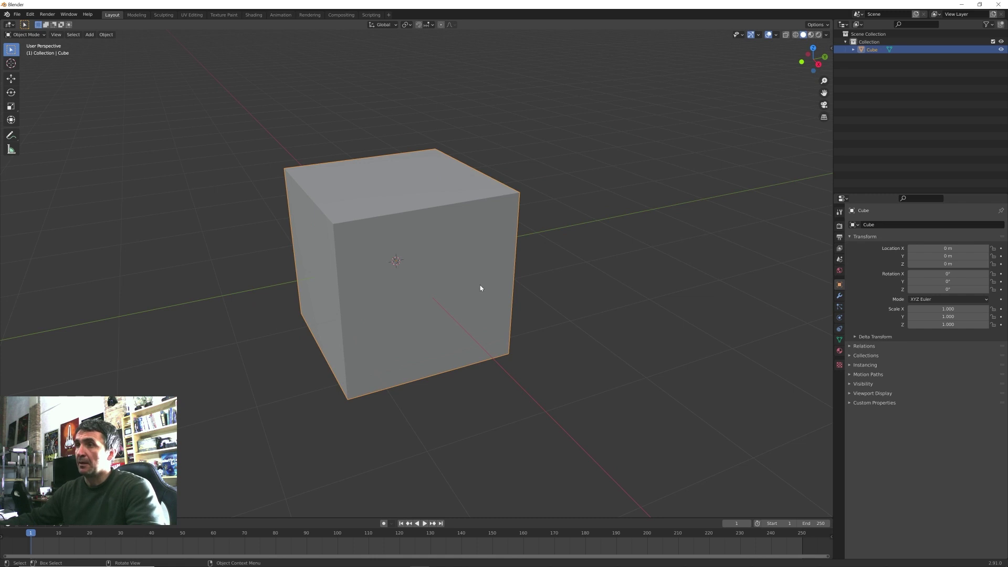
# Step: Give the cube a level-3 Subdivision modifier, apply it, and view from the right
pyautogui.press('ctrl')
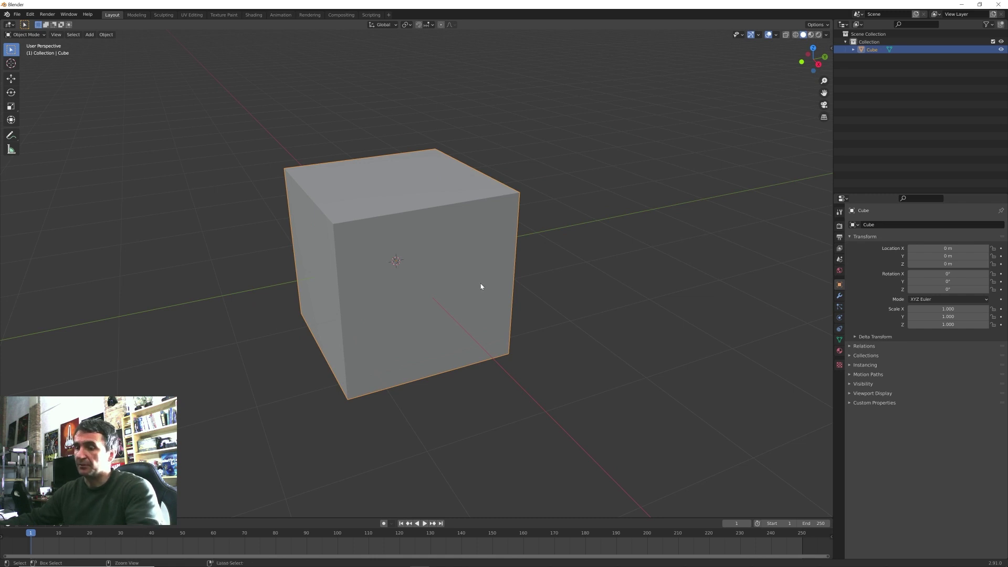
pyautogui.hotkey('ctrl', '2')
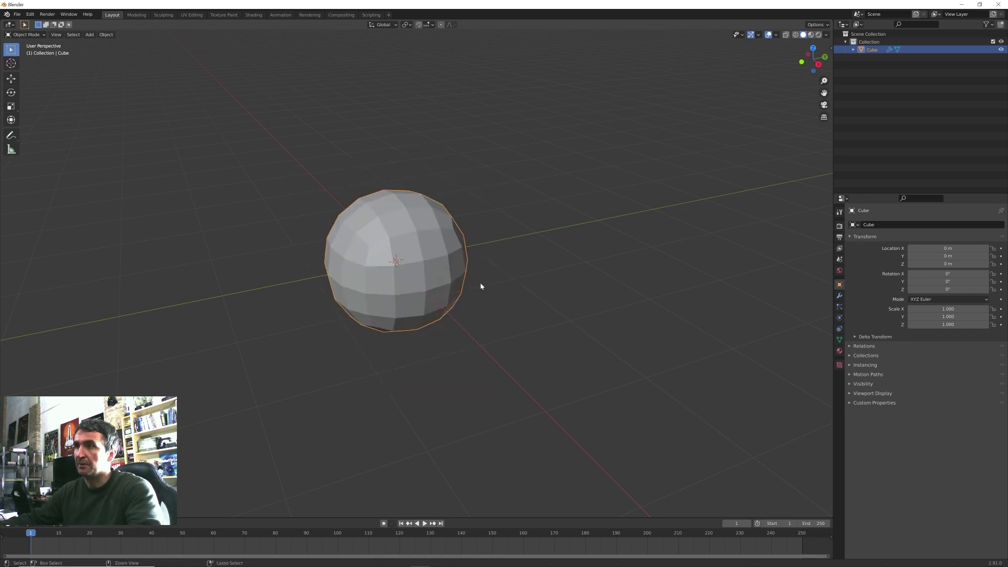
pyautogui.hotkey('ctrl', '3')
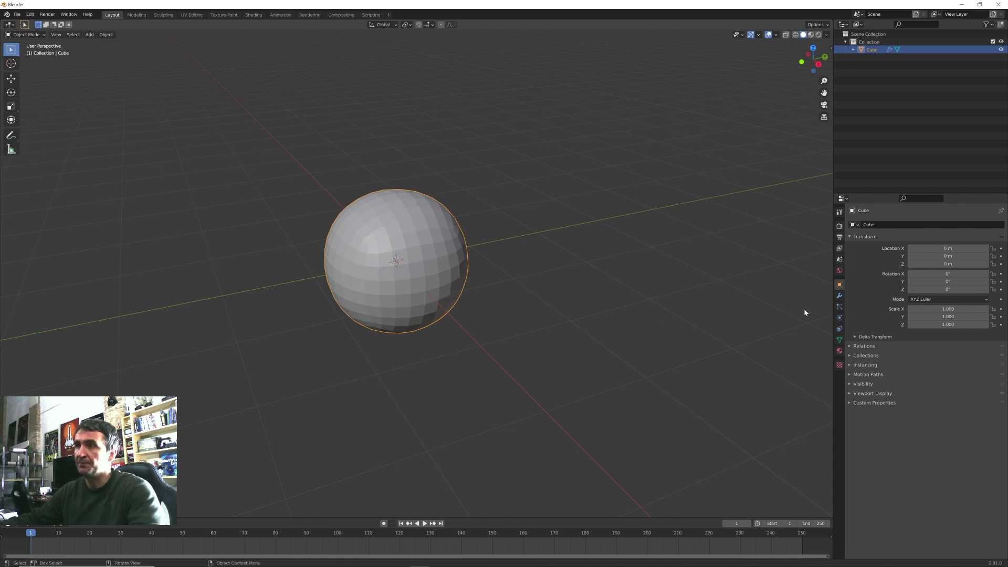
pyautogui.click(839, 295)
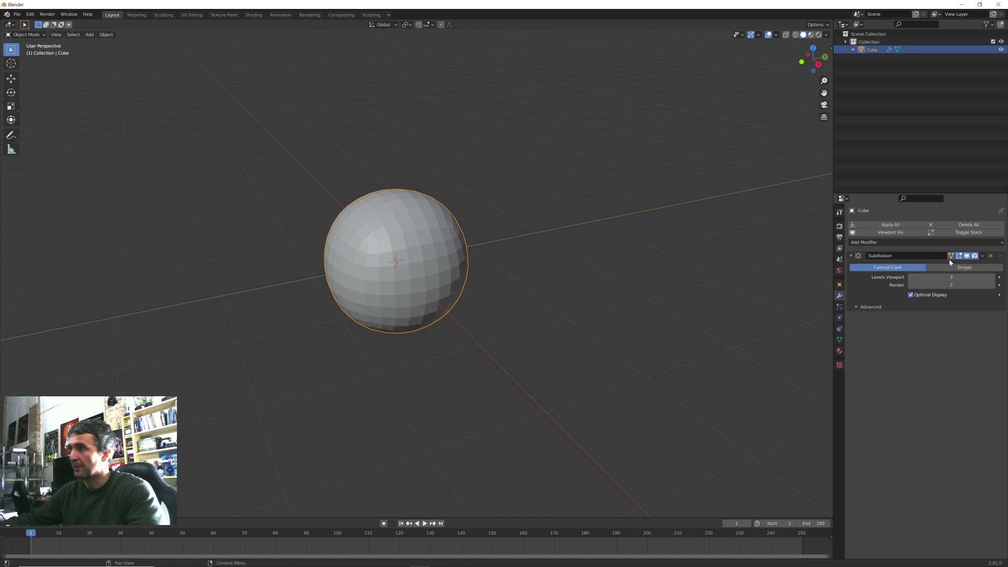
pyautogui.click(982, 256)
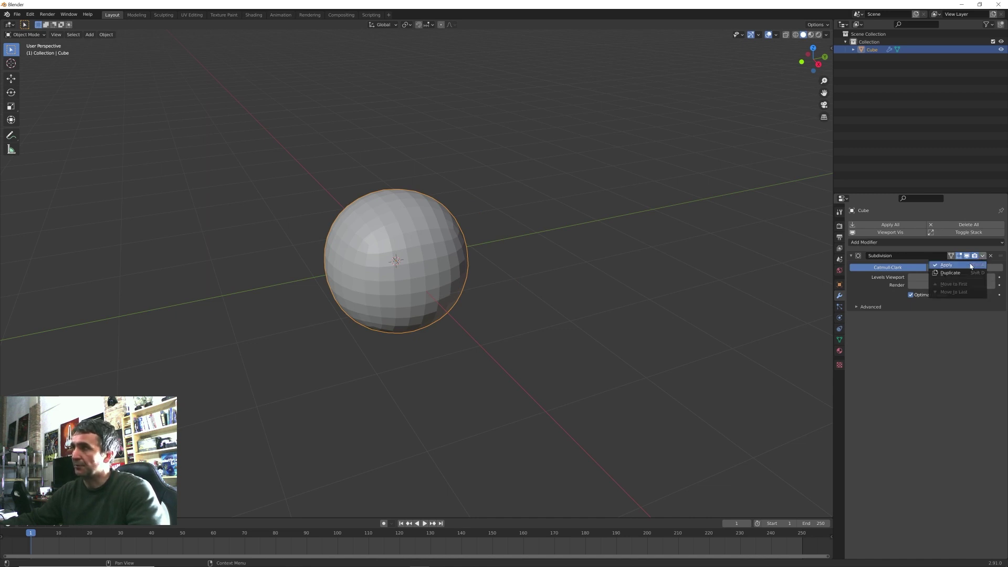
pyautogui.click(971, 267)
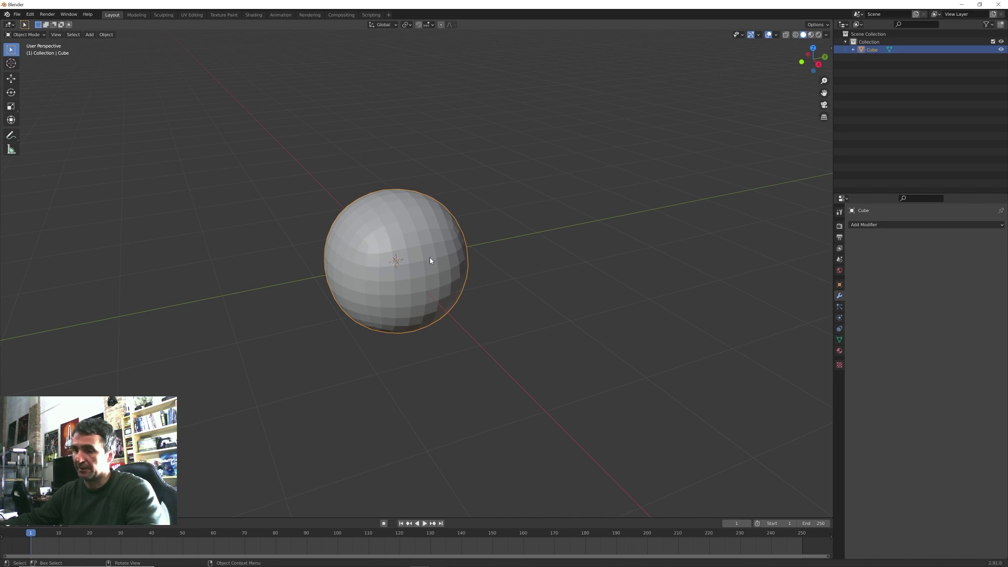
pyautogui.press('Tab')
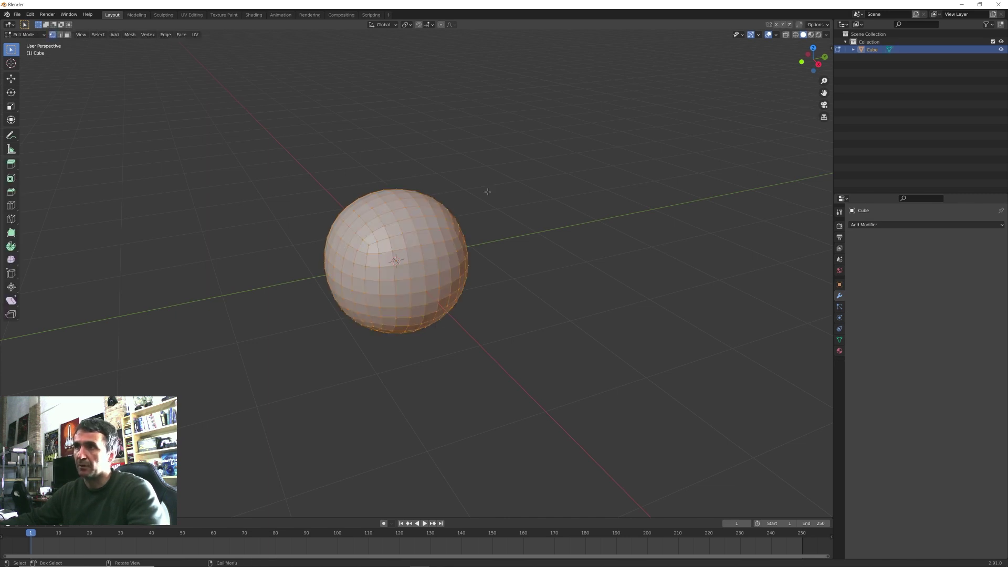
pyautogui.press('Tab')
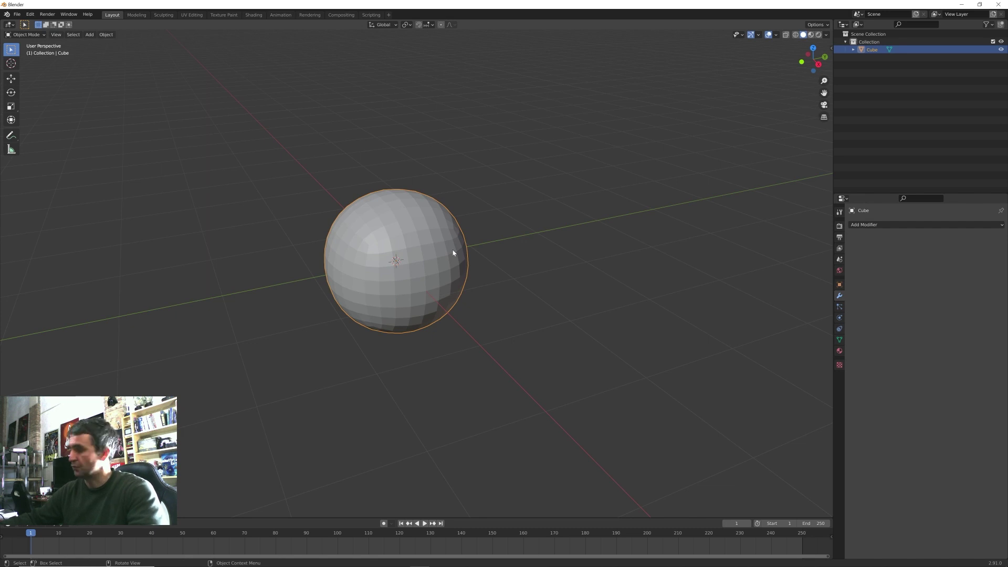
pyautogui.press('KP_3')
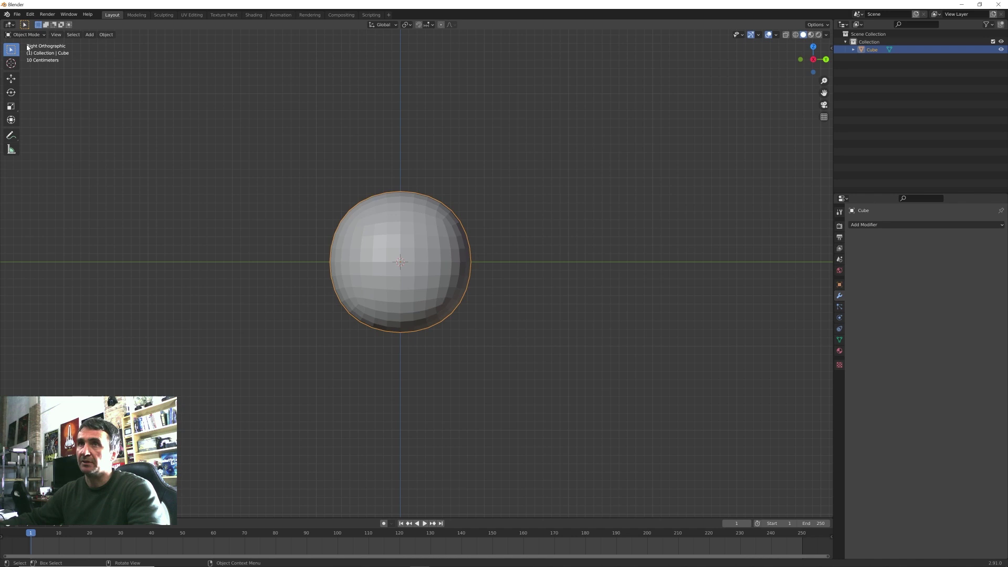
# Step: Add a Cast modifier with Factor 1 and apply it to the ball
pyautogui.scroll(2, 446, 254)
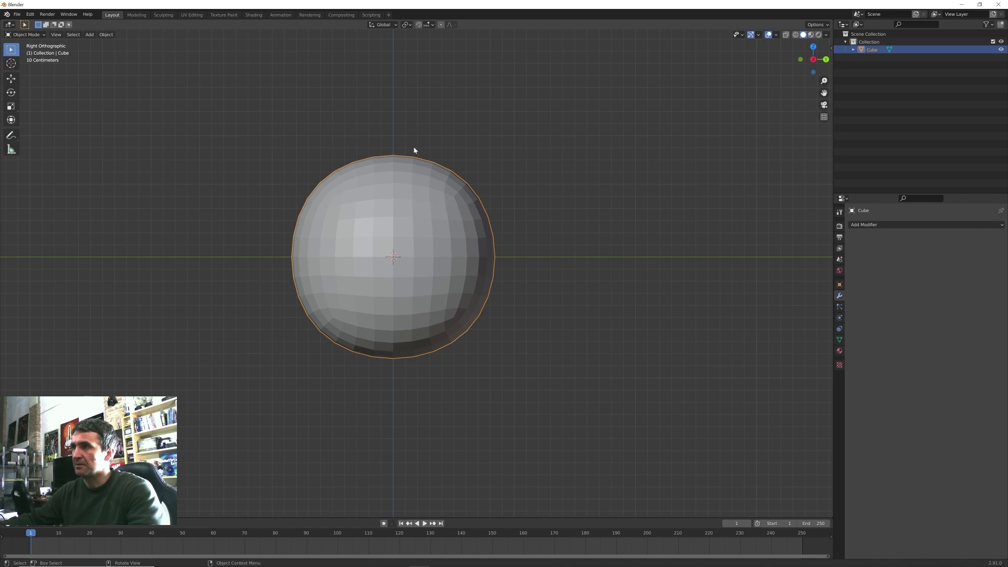
pyautogui.click(887, 225)
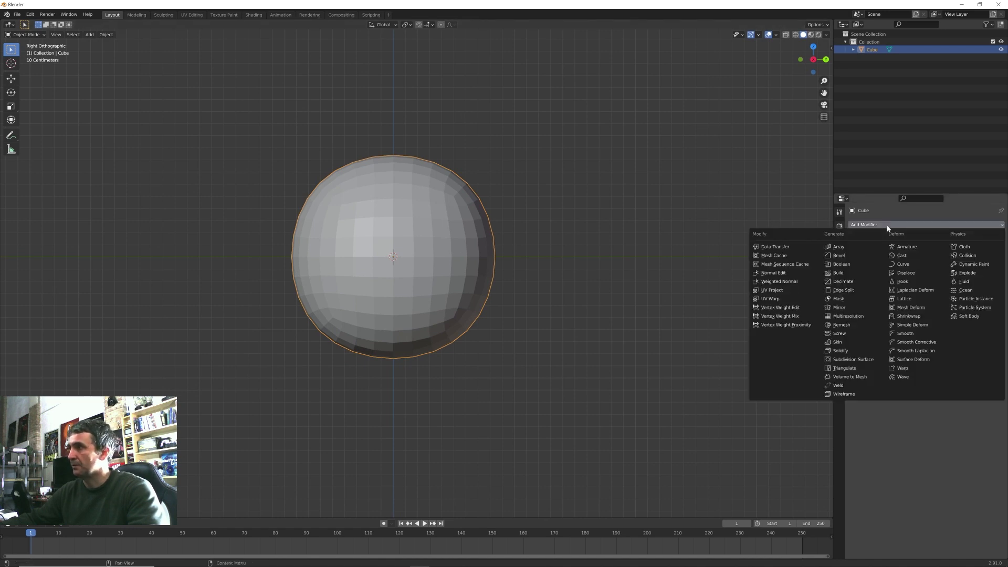
pyautogui.click(902, 256)
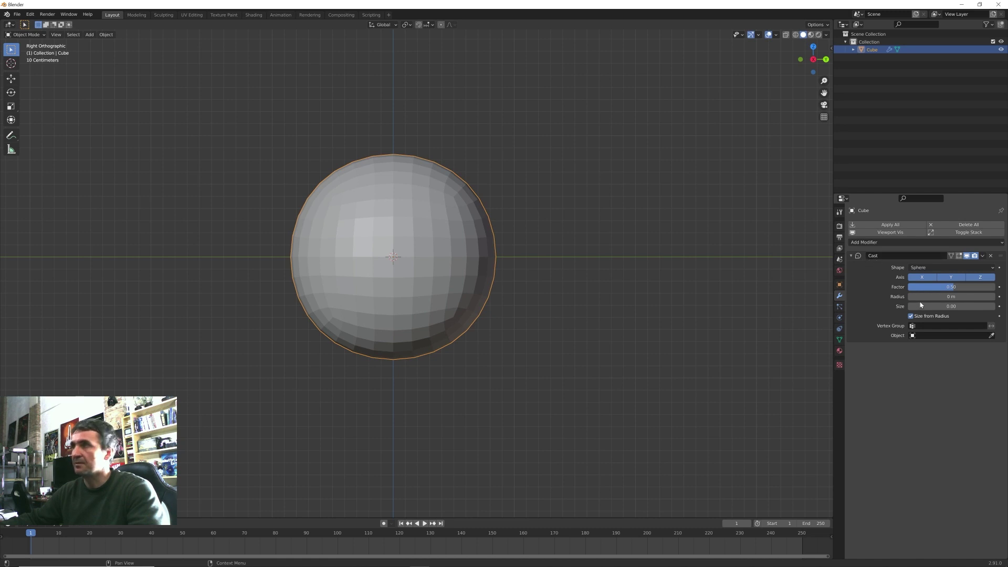
pyautogui.click(951, 287)
pyautogui.write('1')
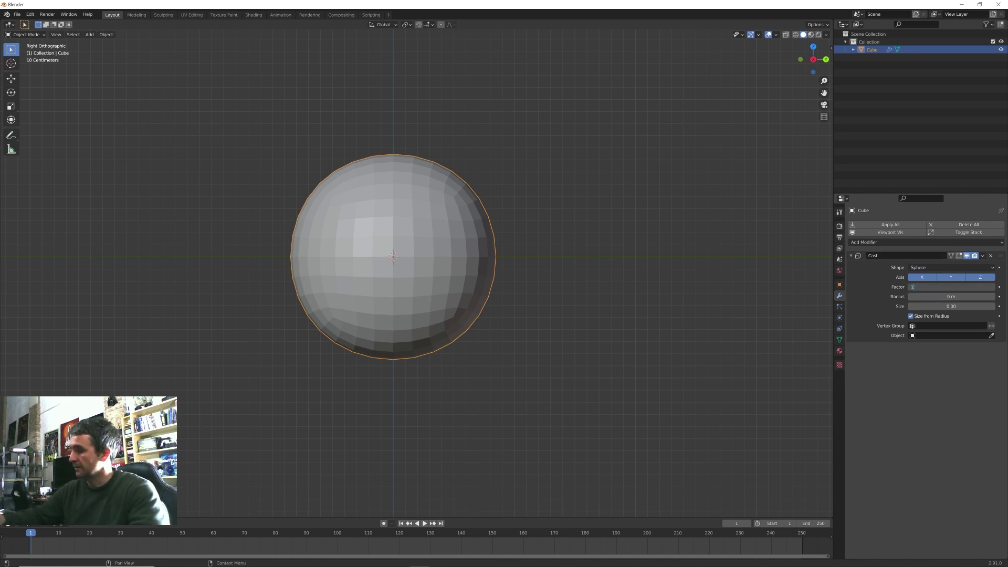
pyautogui.press('Return')
pyautogui.click(983, 255)
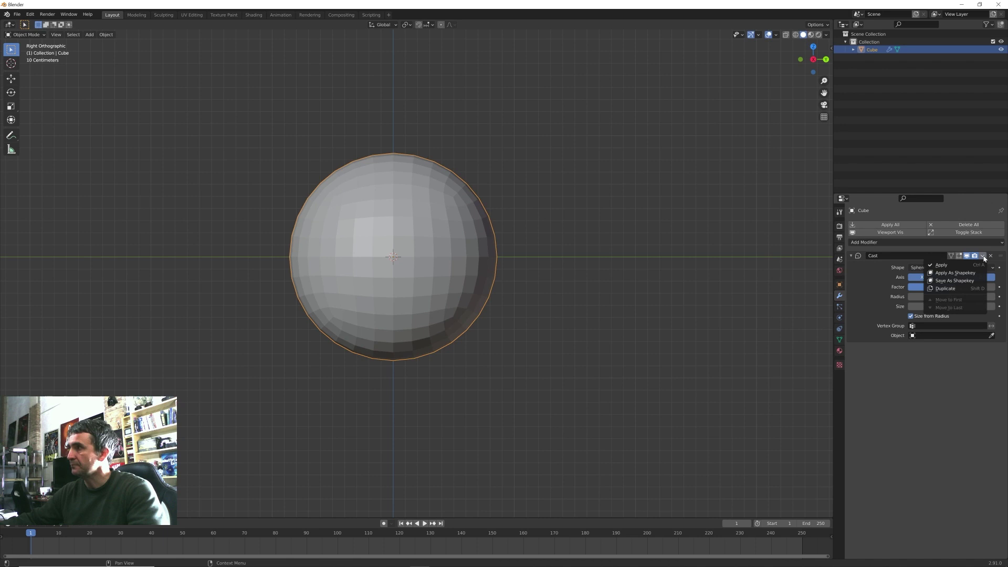
pyautogui.click(947, 266)
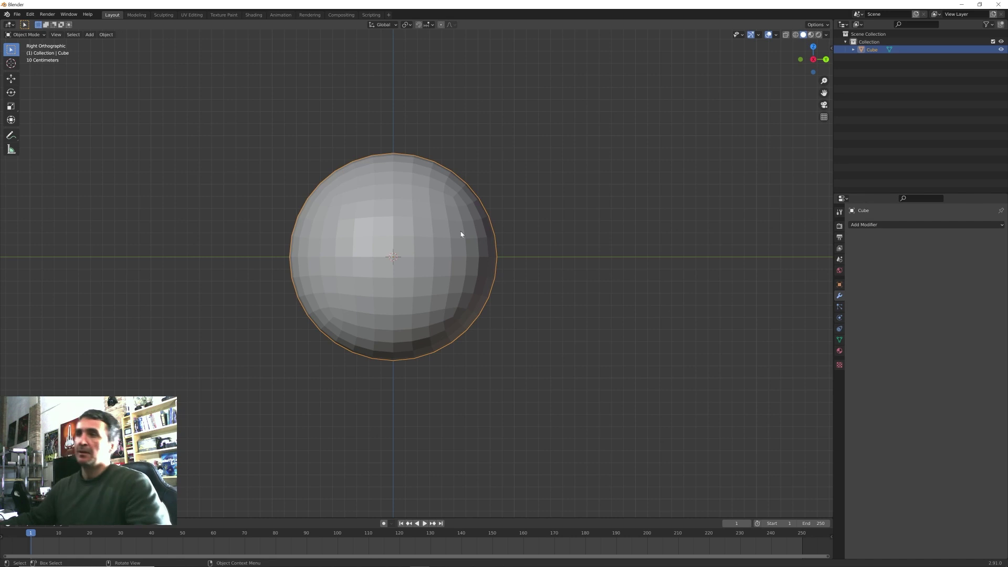
# Step: Shade the sphere smooth and turn on Auto Smooth at 30°
pyautogui.scroll(1, 449, 214)
pyautogui.rightClick(449, 214)
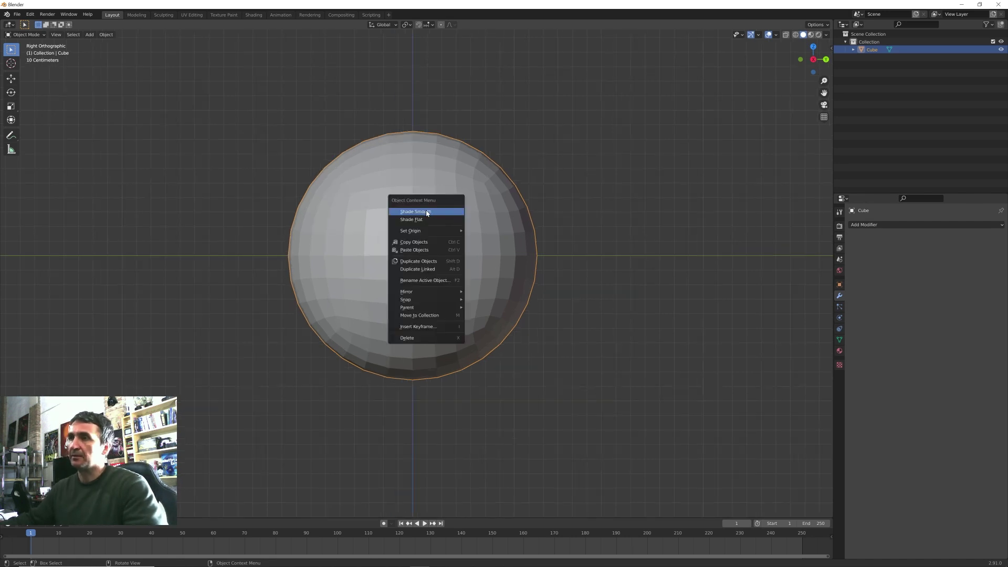
pyautogui.click(427, 212)
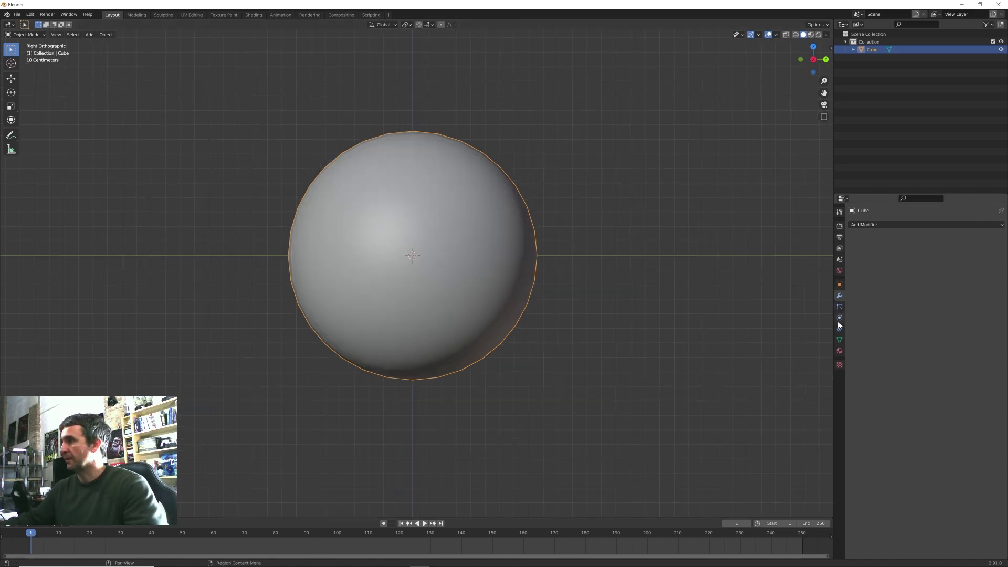
pyautogui.click(840, 340)
pyautogui.click(849, 359)
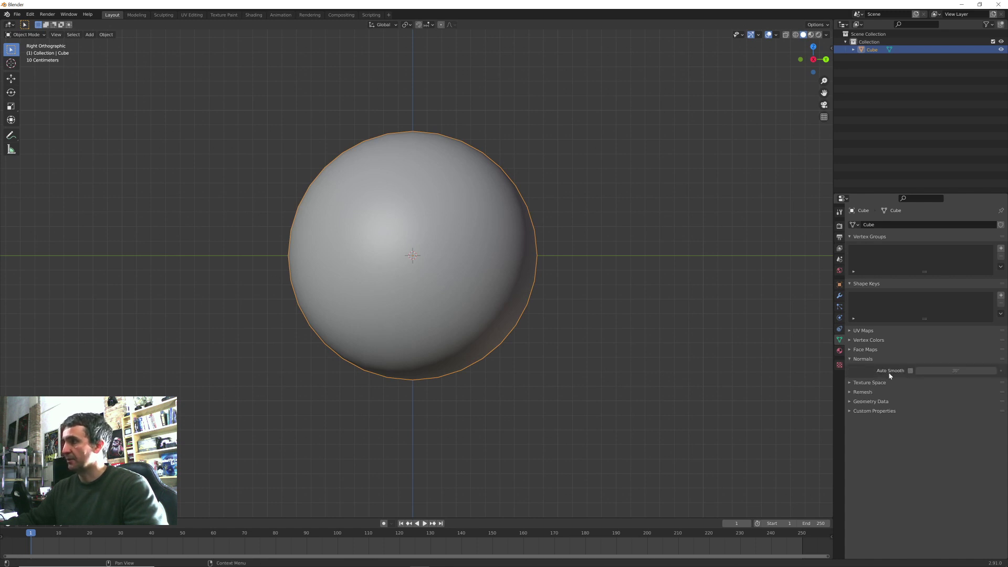
pyautogui.click(911, 371)
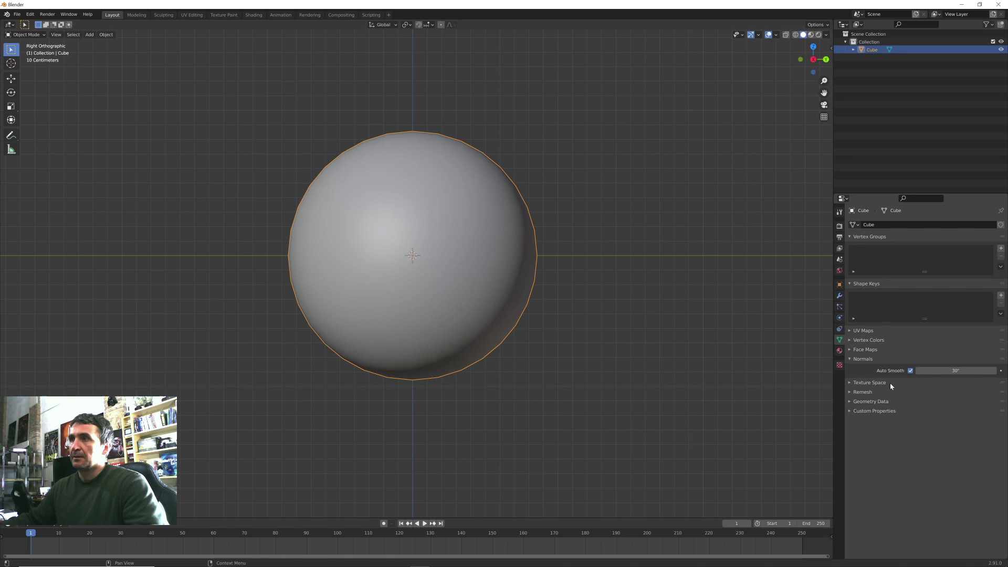
# Step: Give the material a saturated yellow base colour and roughness 0.242
pyautogui.click(839, 351)
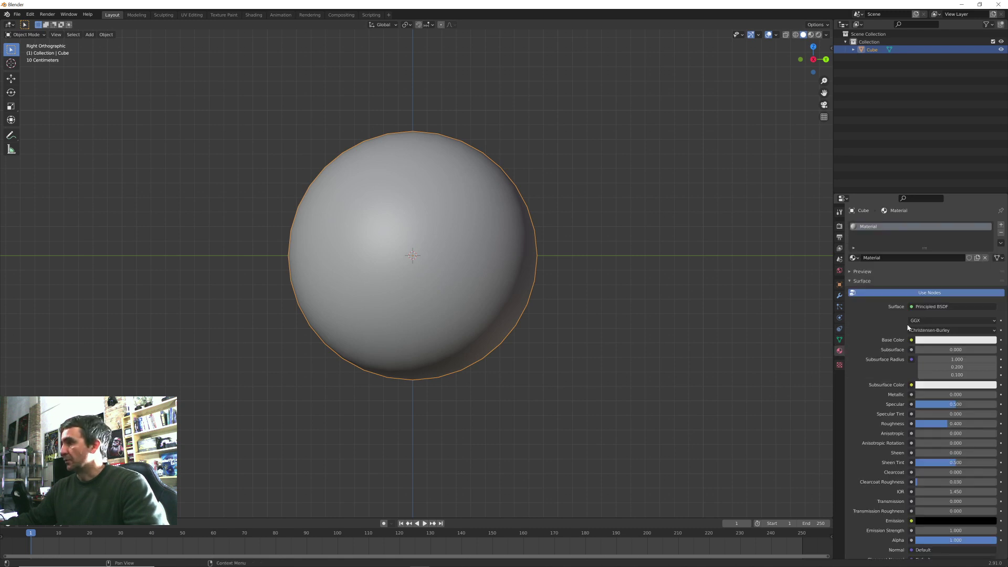
pyautogui.click(930, 341)
pyautogui.click(935, 274)
pyautogui.moveTo(928, 312)
pyautogui.mouseDown()
pyautogui.moveTo(939, 312)
pyautogui.moveTo(928, 311)
pyautogui.mouseUp()
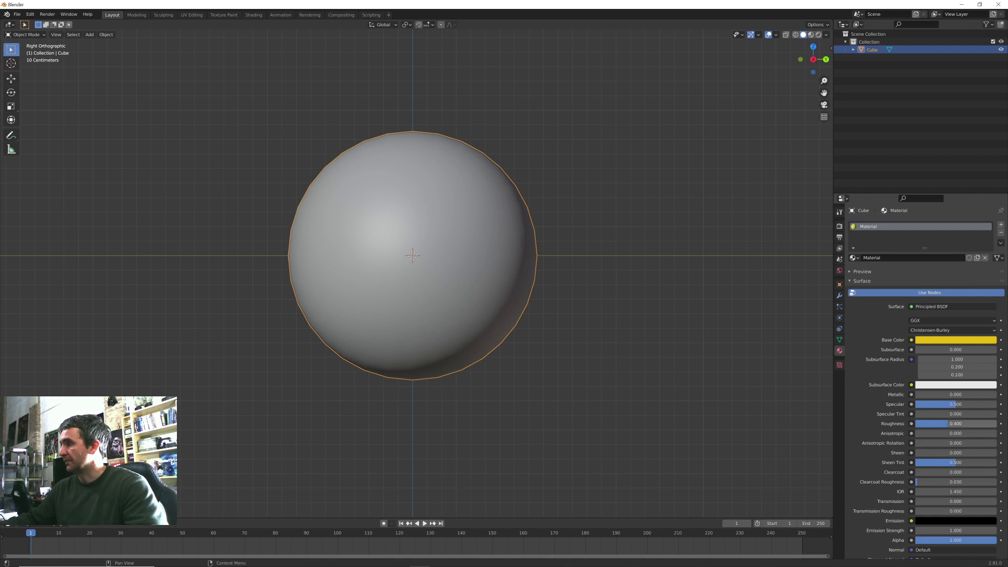
pyautogui.moveTo(948, 425); pyautogui.dragTo(973, 404)
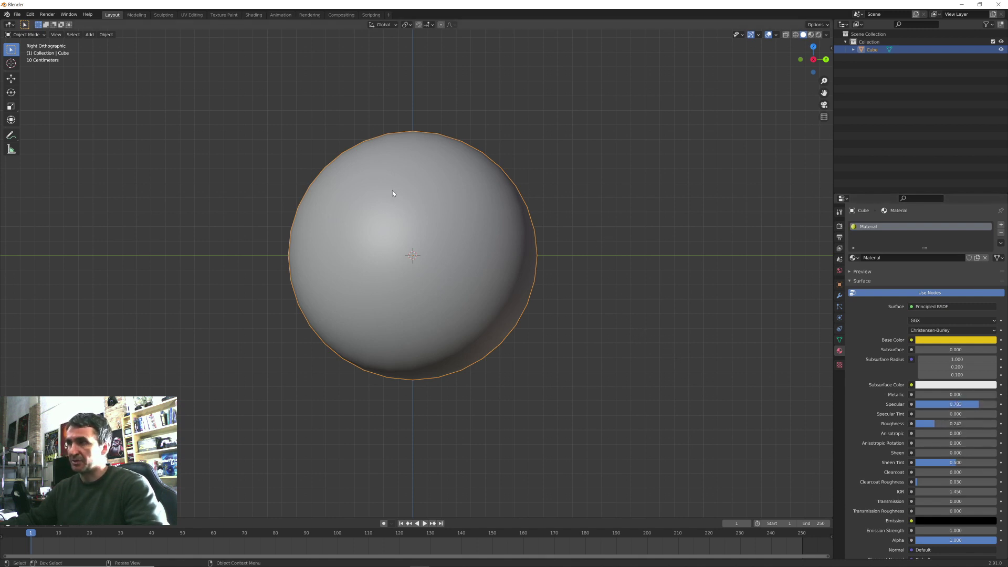
# Step: Switch the viewport shading to Material Preview
pyautogui.press('z')
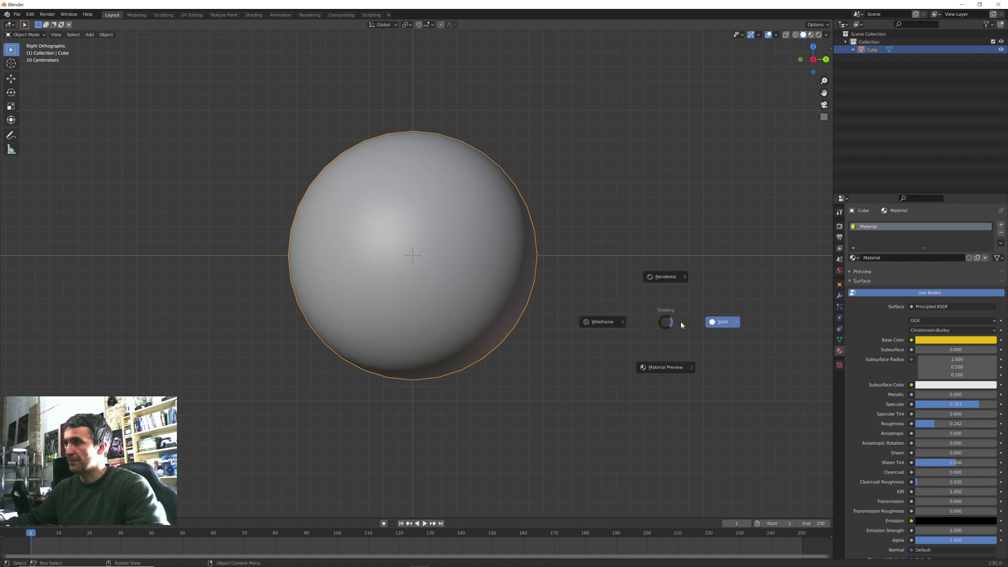
pyautogui.click(664, 367)
pyautogui.keyDown('shift'); pyautogui.moveTo(508, 335); pyautogui.dragTo(528, 337, button='middle'); pyautogui.keyUp('shift')
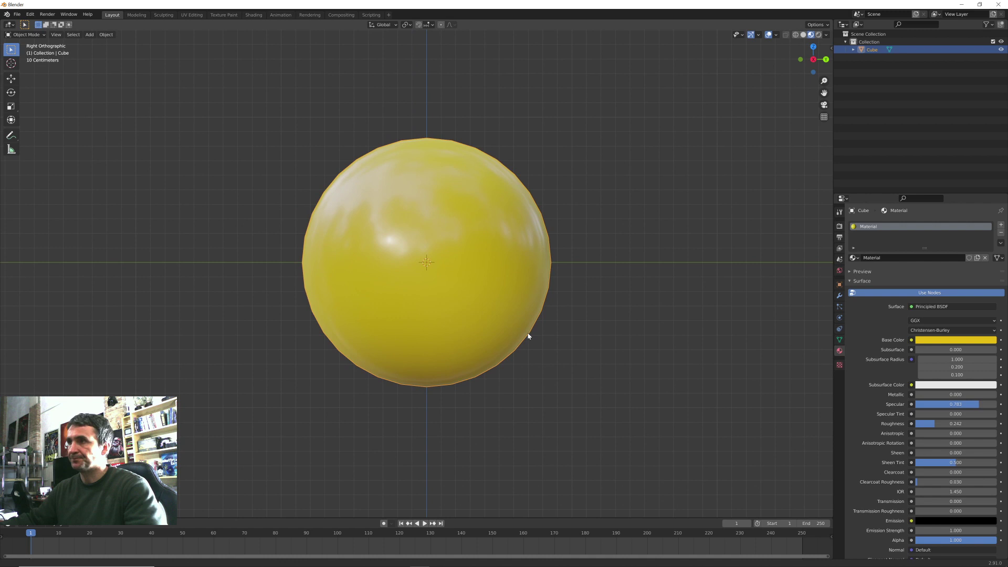
# Step: Rename the sphere object to 'PacMan Body'
pyautogui.press('F2')
pyautogui.write('Pac')
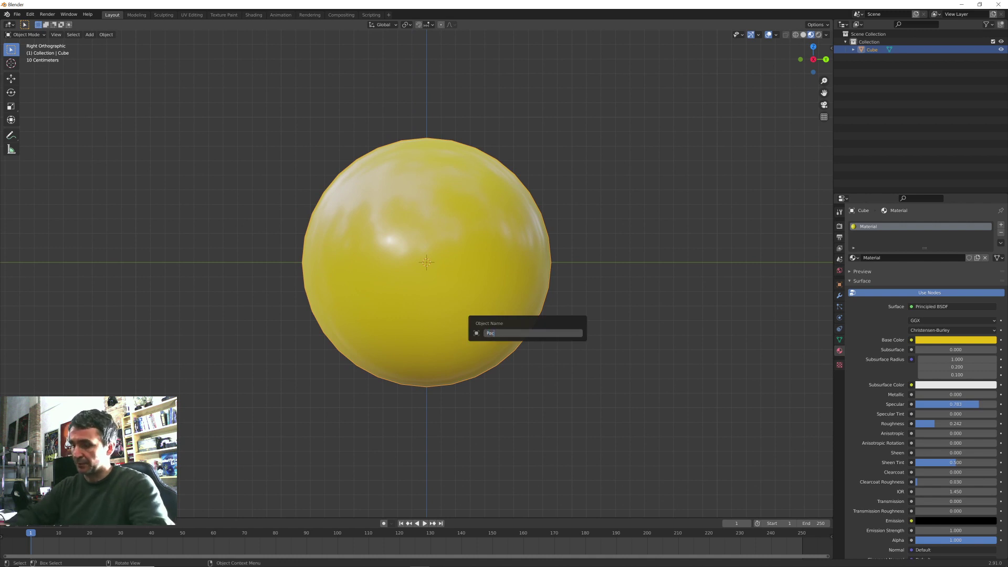
pyautogui.write('Man ')
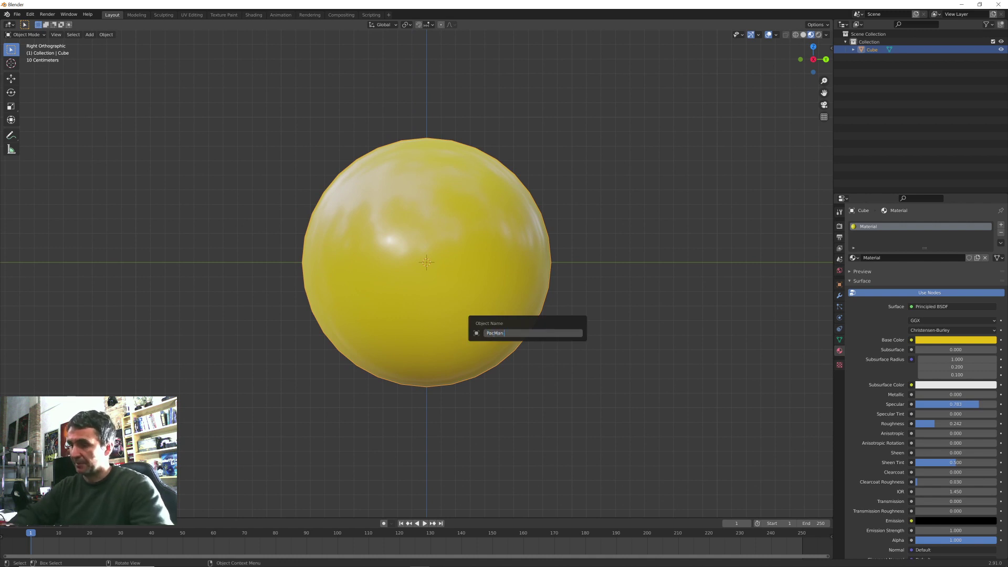
pyautogui.write('Bod')
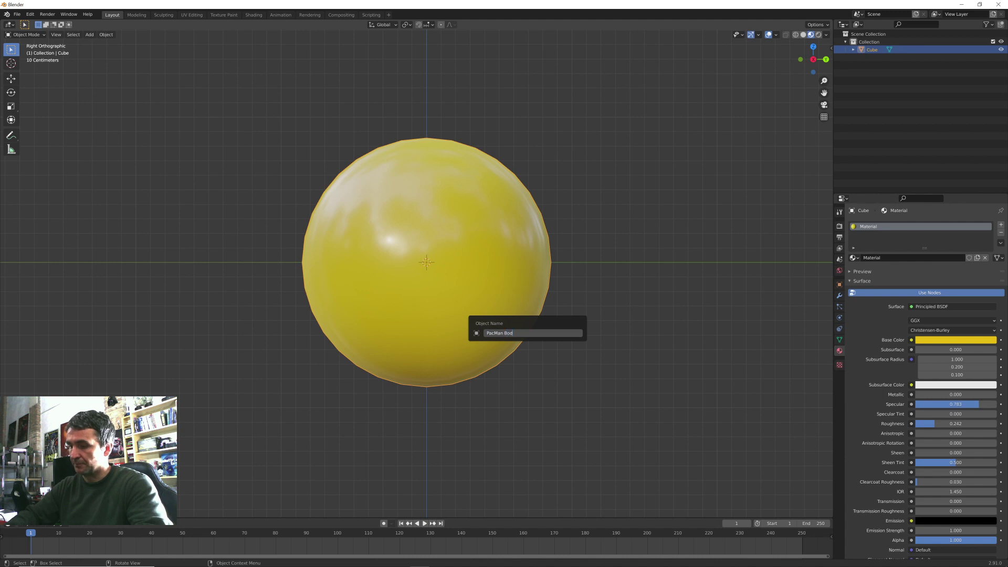
pyautogui.write('y')
pyautogui.press('Return')
pyautogui.scroll(-1, 477, 292)
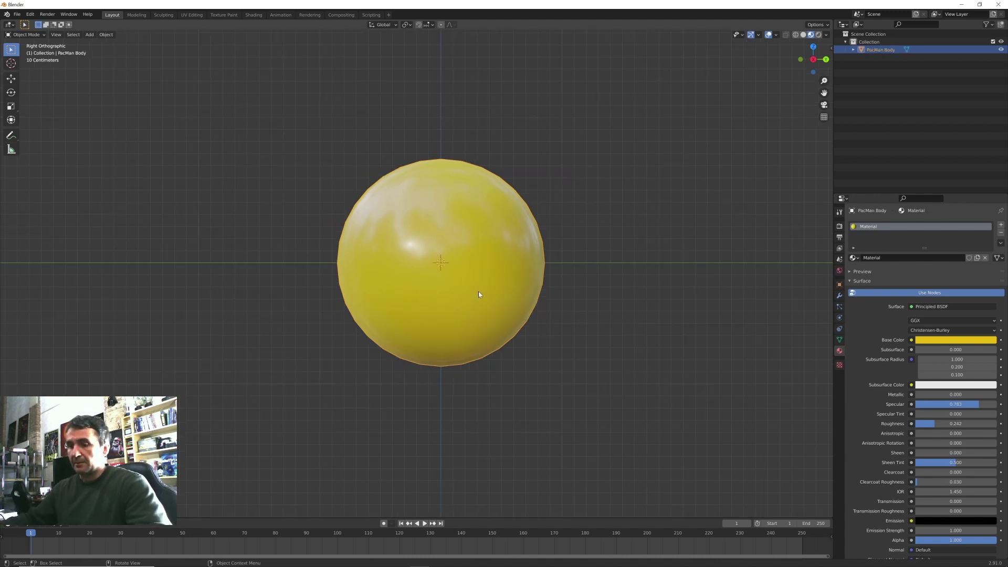
# Step: Add a new cube and set its viewport Display As to Wire
pyautogui.hotkey('shift', 'a')
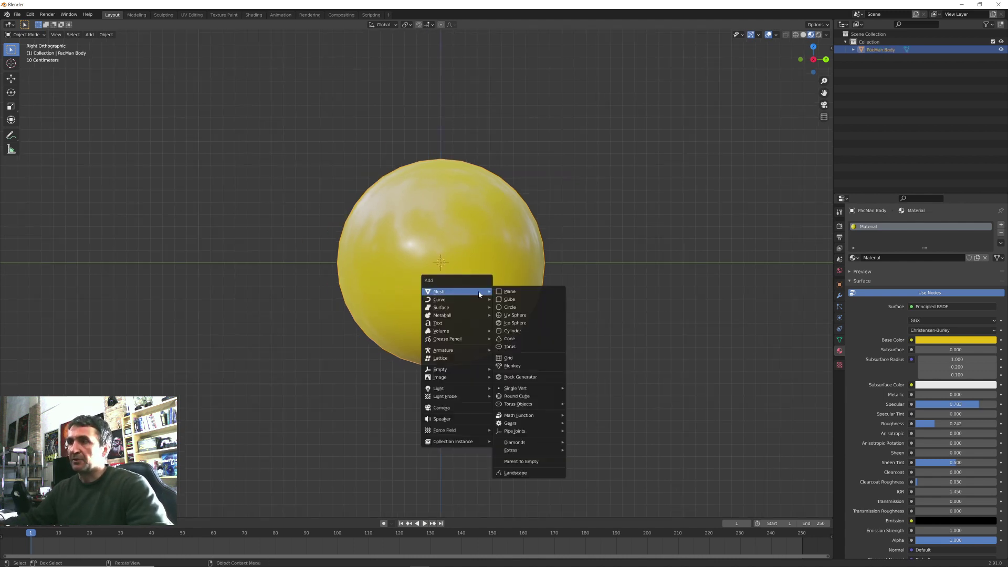
pyautogui.click(512, 299)
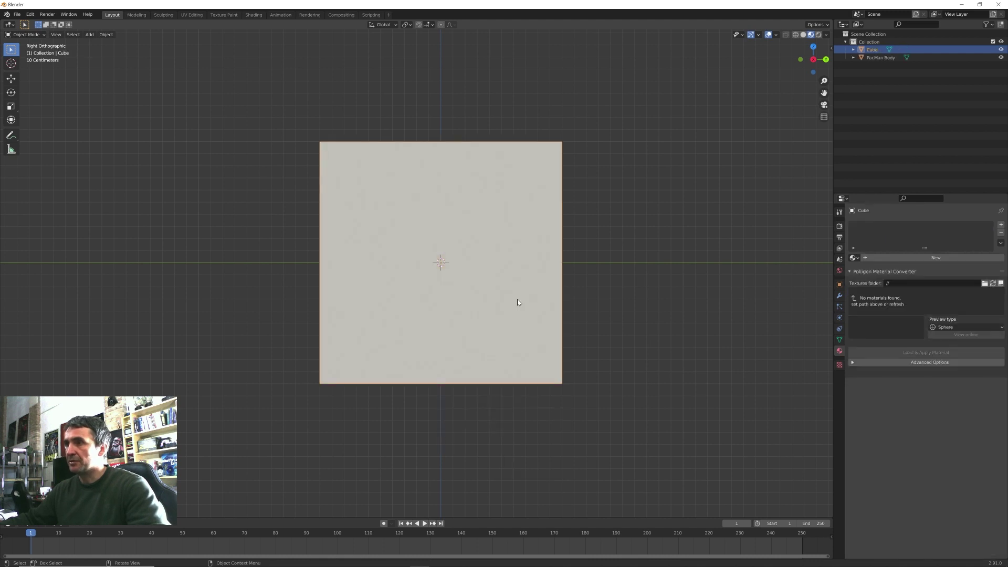
pyautogui.click(839, 295)
pyautogui.click(839, 284)
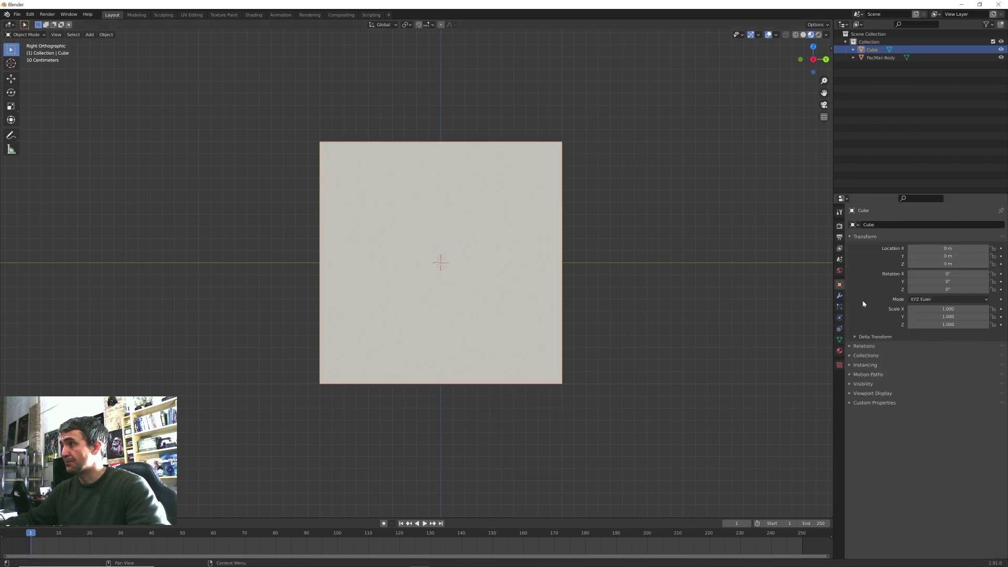
pyautogui.click(849, 384)
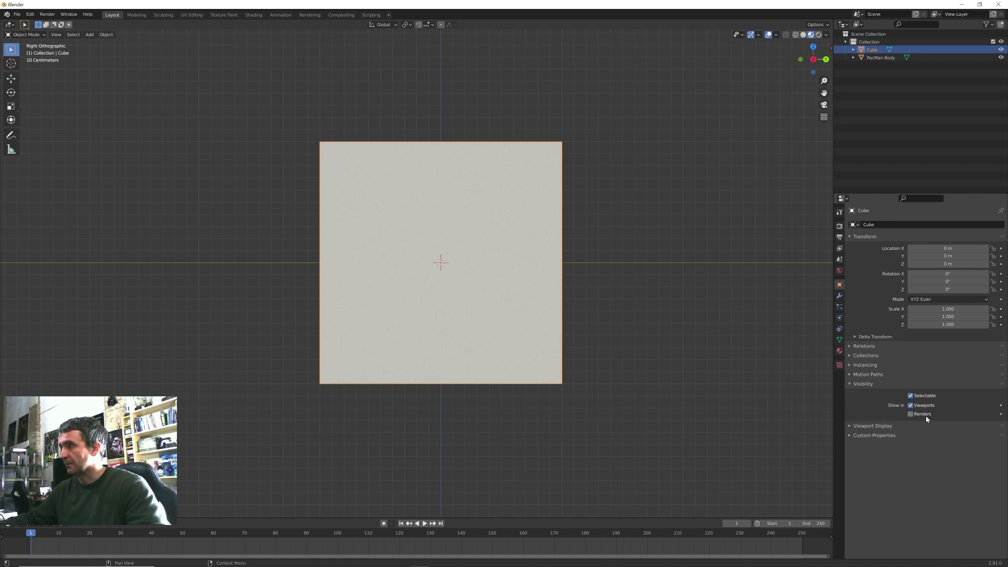
pyautogui.click(851, 384)
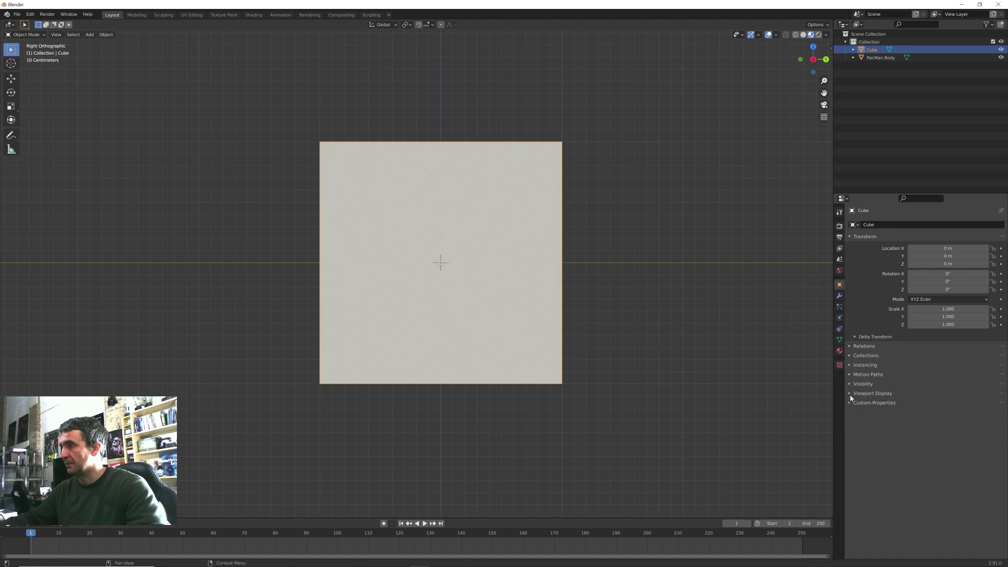
pyautogui.click(873, 393)
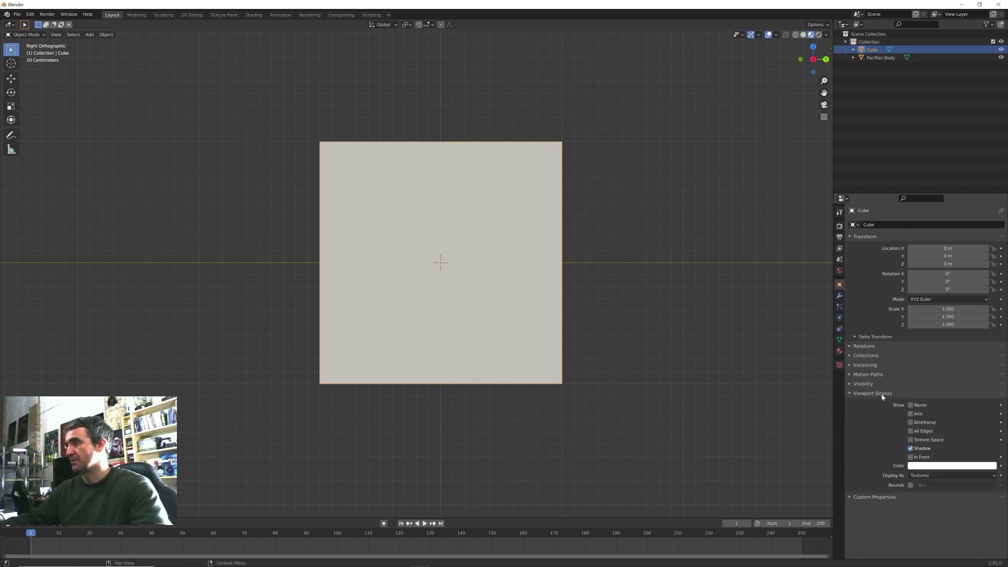
pyautogui.click(920, 479)
pyautogui.click(936, 494)
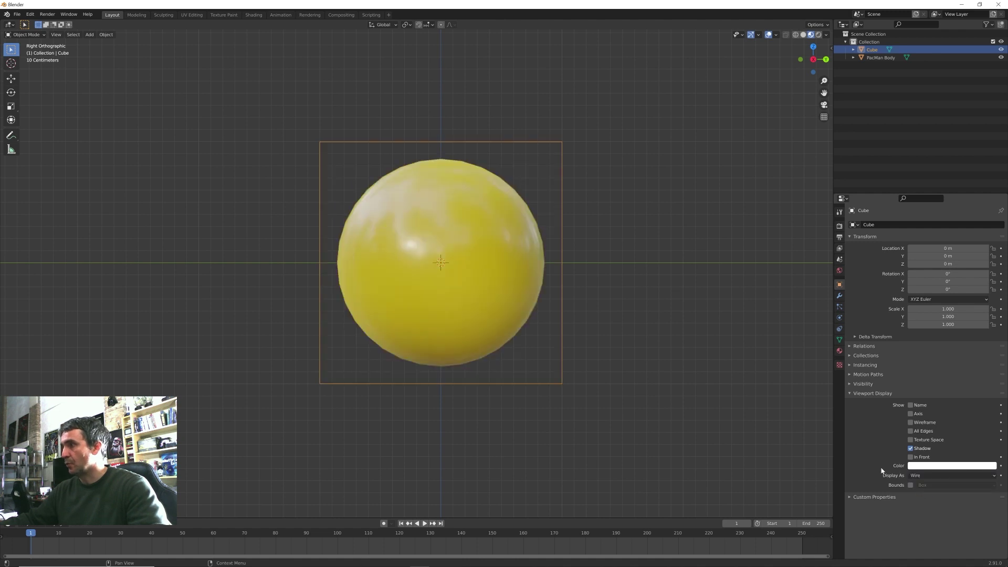
# Step: In Edit Mode, rotate the cube mesh 45° and slide it left so its tip meets the sphere's centre
pyautogui.press('Tab')
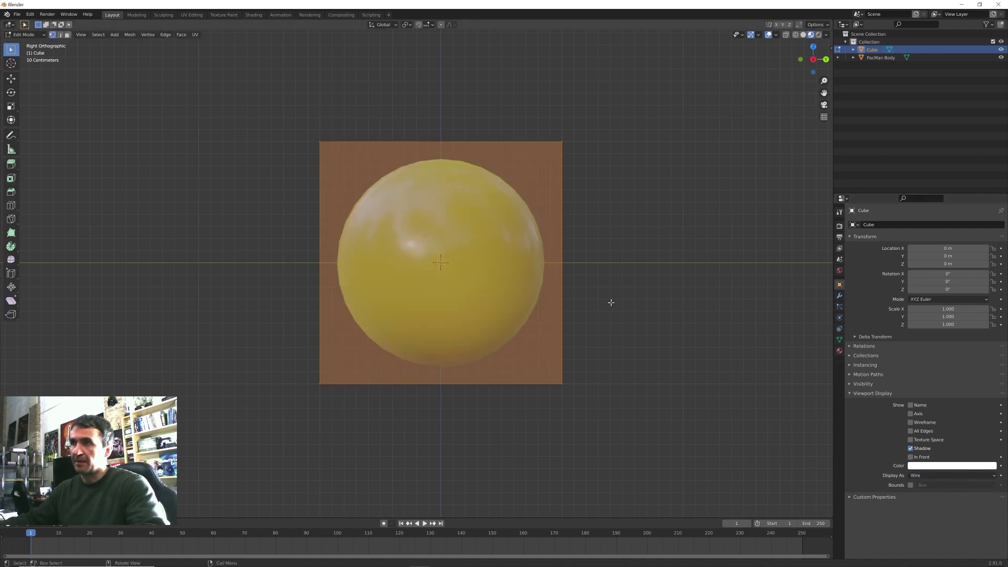
pyautogui.write('r45')
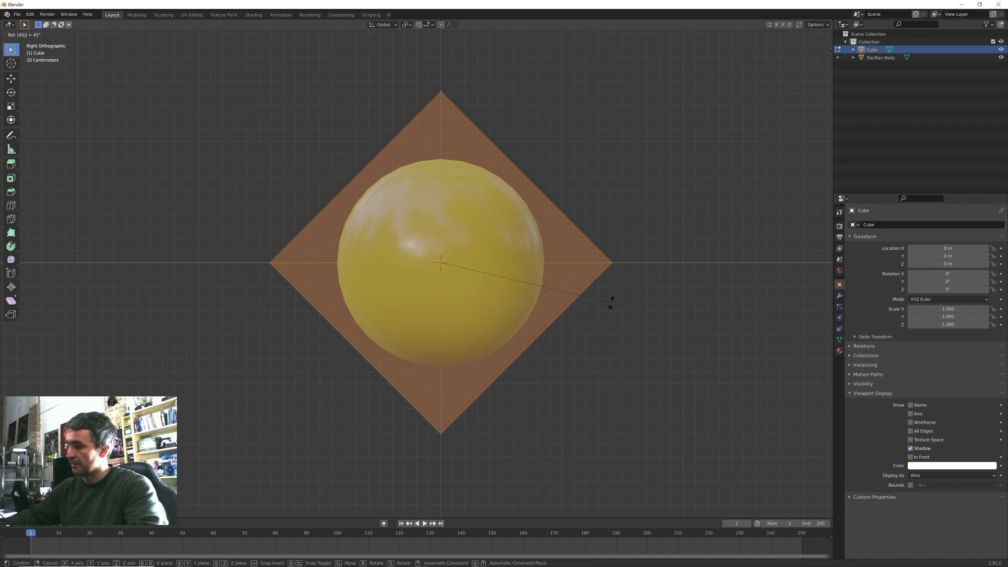
pyautogui.press('Return')
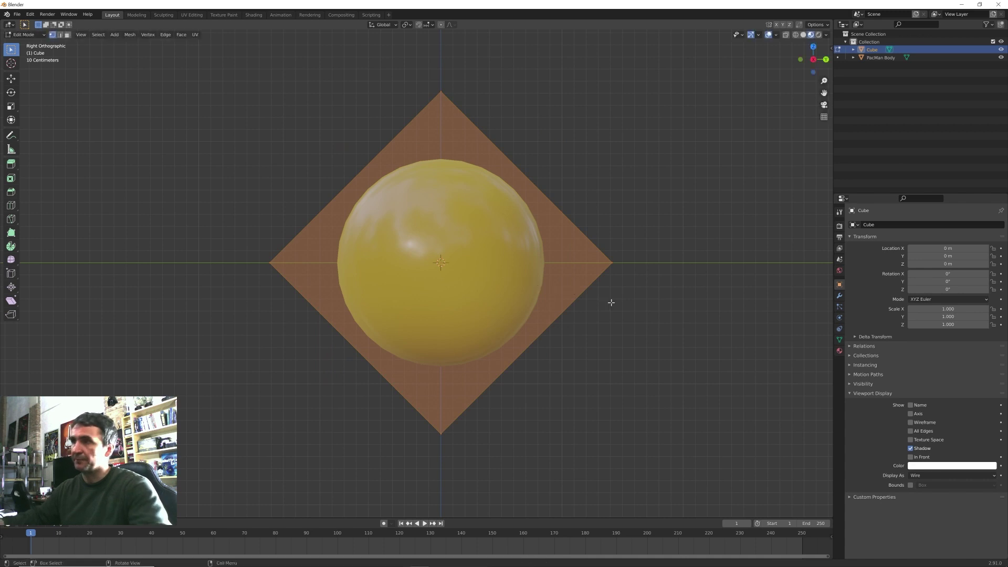
pyautogui.click(11, 79)
pyautogui.moveTo(471, 263); pyautogui.dragTo(300, 248)
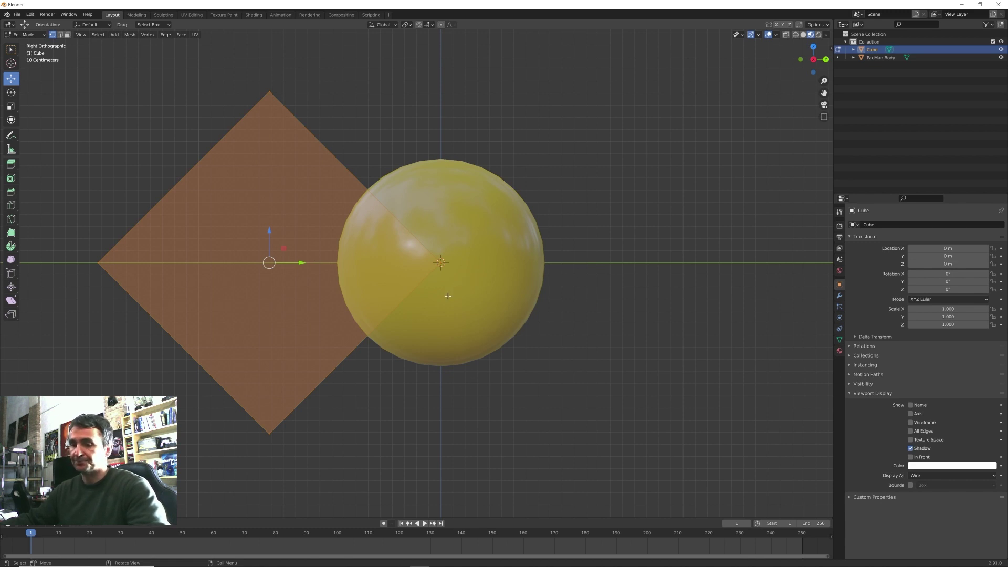
# Step: Connect the top and bottom vertices on both faces with vertical edges
pyautogui.moveTo(418, 289); pyautogui.dragTo(511, 305, button='middle')
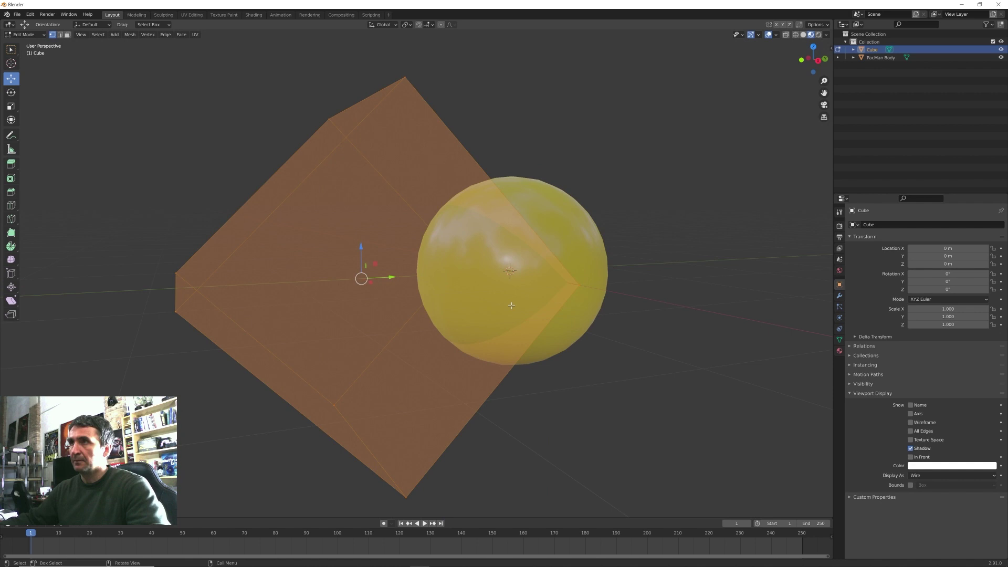
pyautogui.click(407, 76)
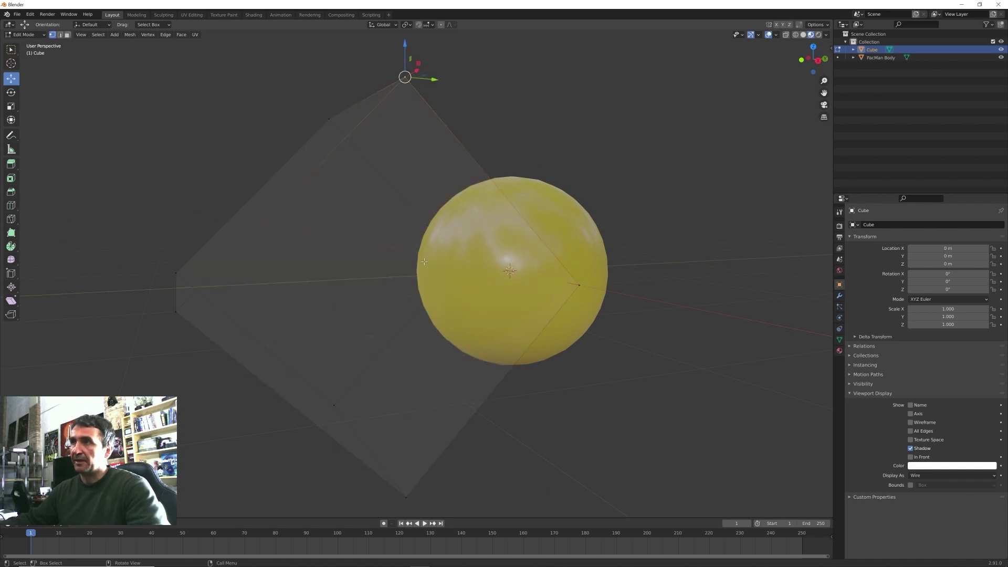
pyautogui.keyDown('shift'); pyautogui.click(407, 498); pyautogui.keyUp('shift')
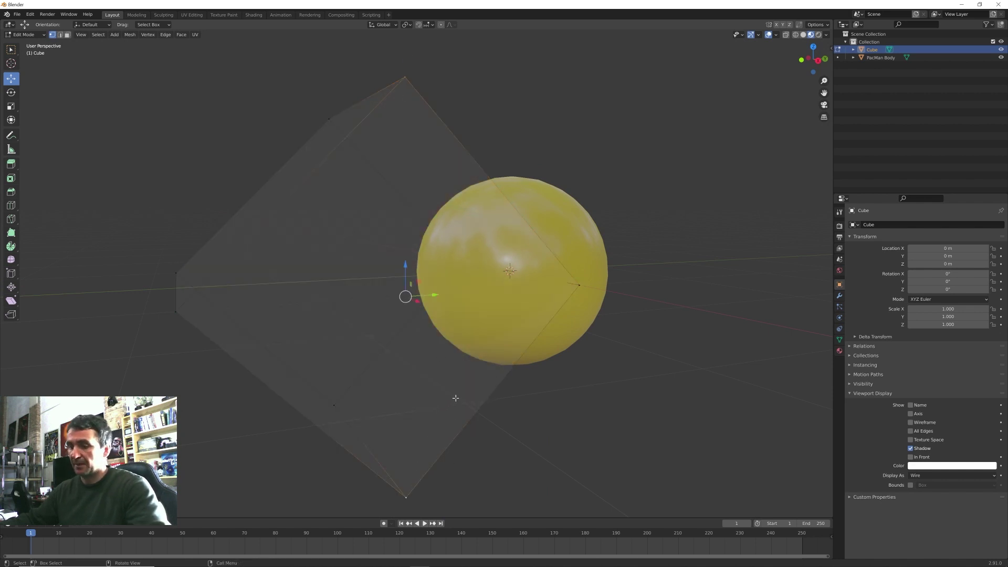
pyautogui.press('j')
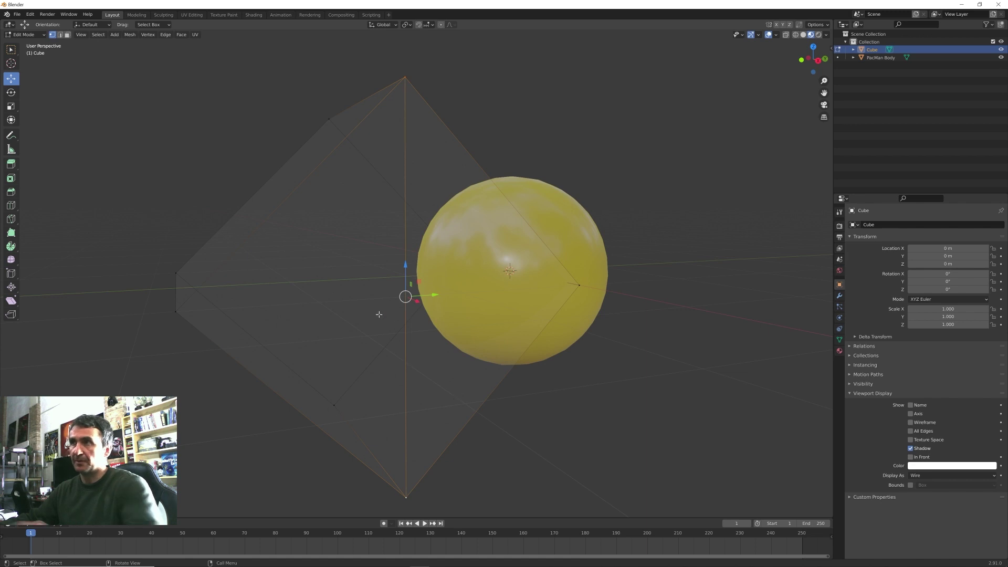
pyautogui.moveTo(378, 315); pyautogui.dragTo(476, 333, button='middle')
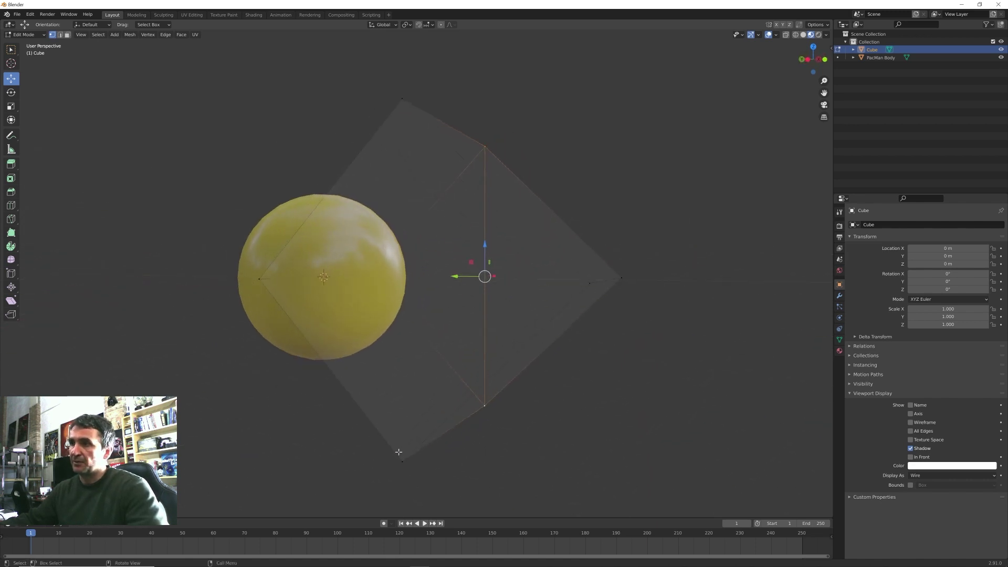
pyautogui.click(401, 459)
pyautogui.keyDown('shift'); pyautogui.click(403, 107); pyautogui.keyUp('shift')
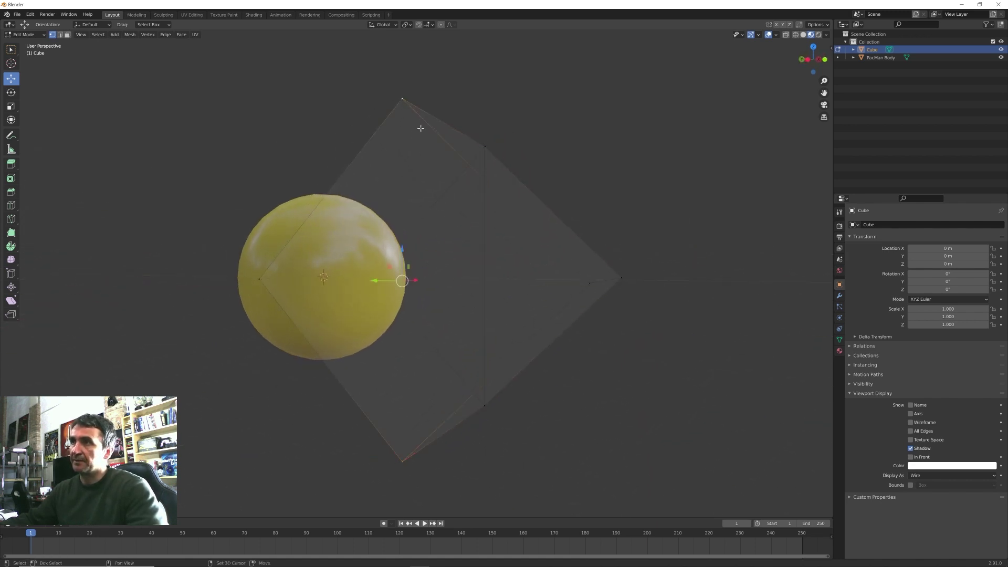
pyautogui.press('j')
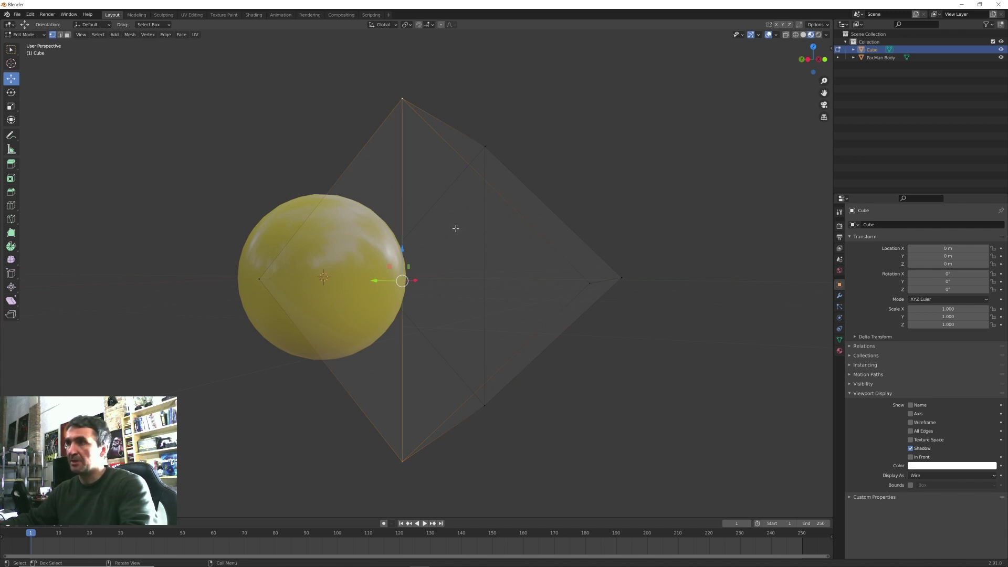
pyautogui.moveTo(457, 227); pyautogui.dragTo(442, 242, button='middle')
# Step: Delete one face of the wedge in face select mode
pyautogui.press('3')
pyautogui.press('a')
pyautogui.click(410, 241)
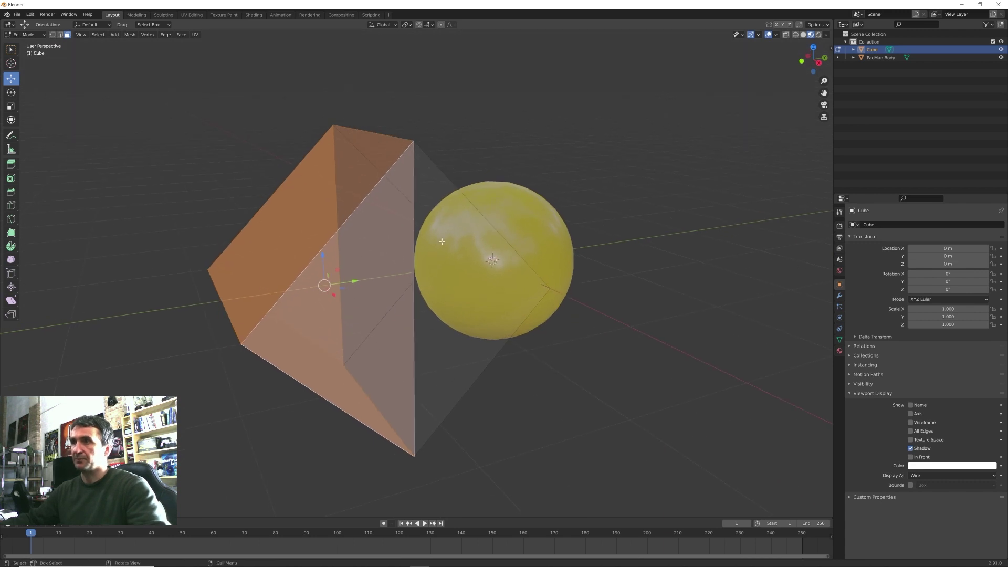
pyautogui.press('x')
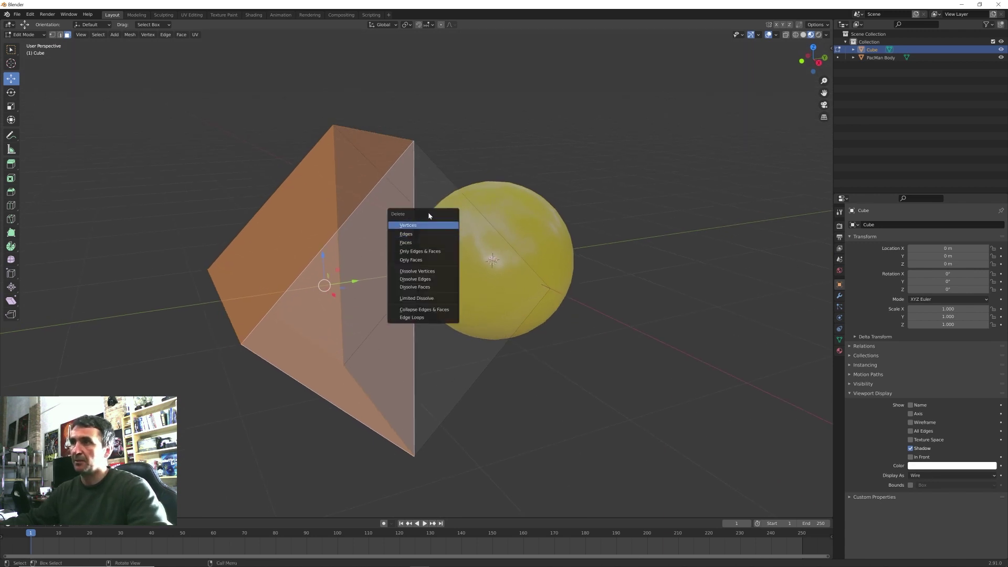
pyautogui.click(418, 246)
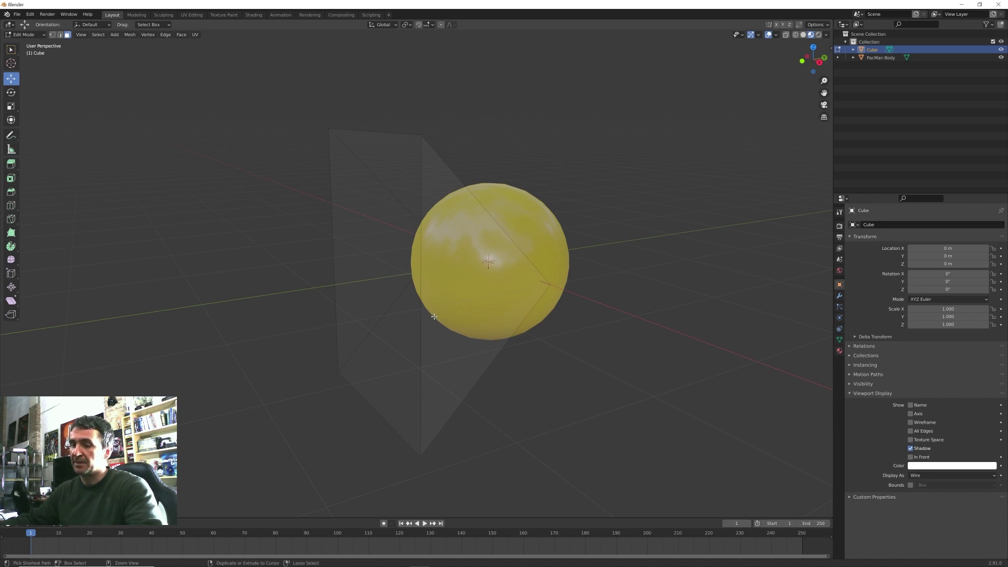
# Step: Fill the open boundary loop with a new face and view from the right
pyautogui.press('2')
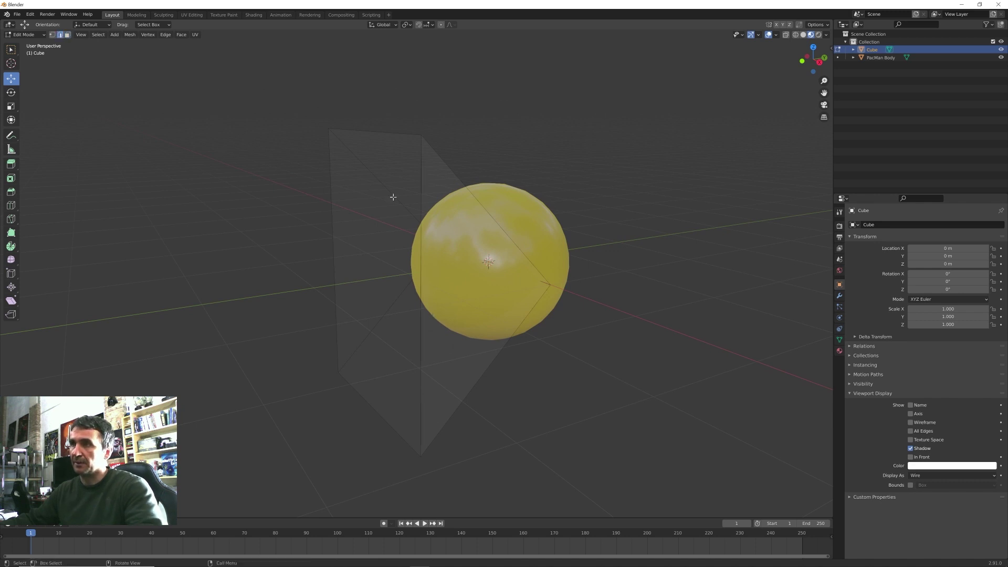
pyautogui.click(384, 131)
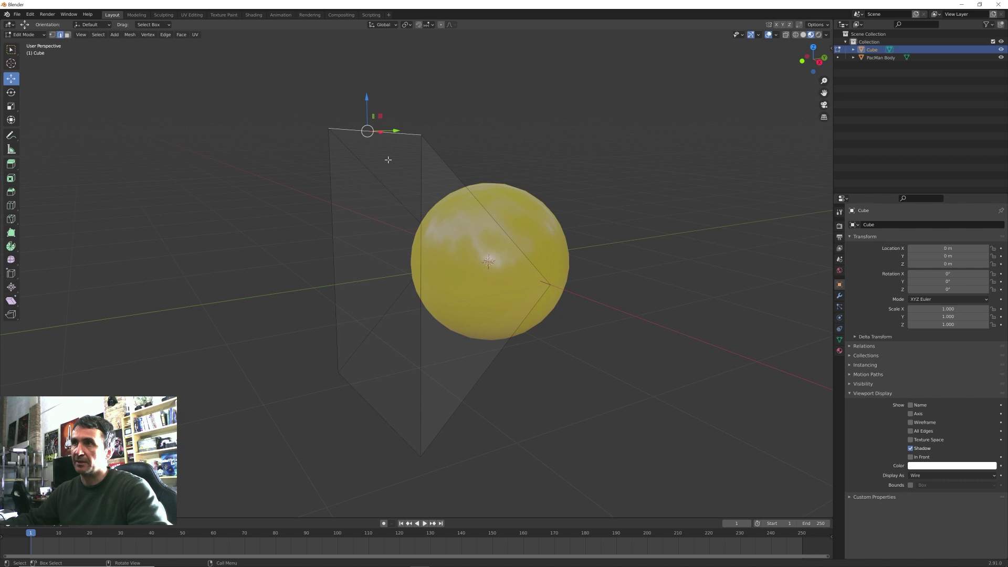
pyautogui.keyDown('alt'); pyautogui.click(403, 132); pyautogui.keyUp('alt')
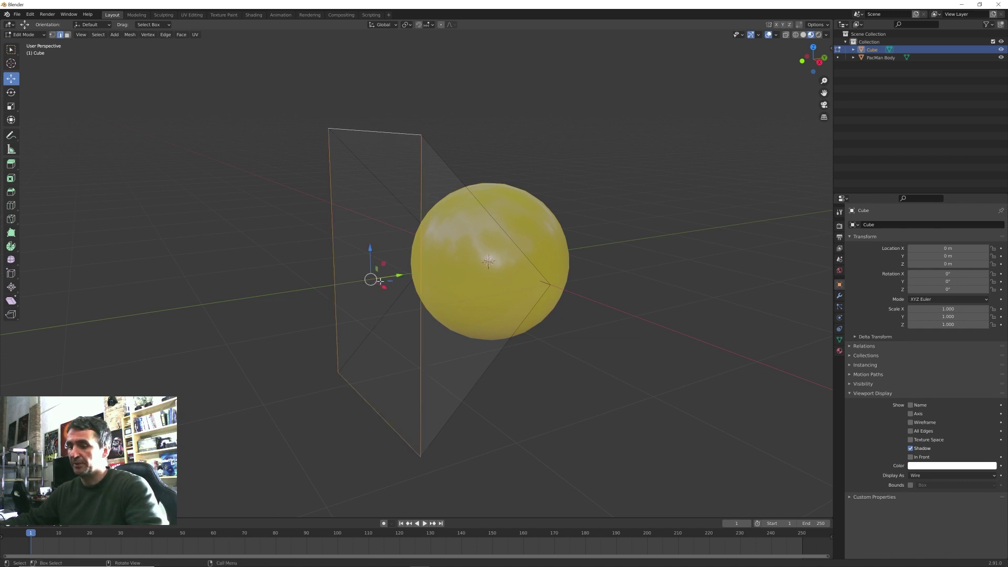
pyautogui.press('f')
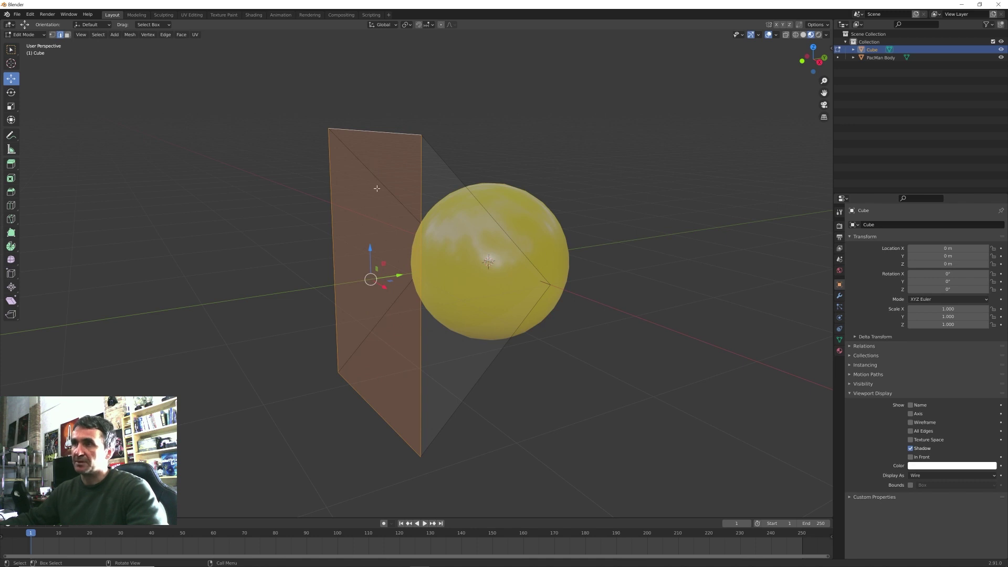
pyautogui.press('KP_3')
# Step: Slide the wedge's flat back face about 0.45 m toward the sphere
pyautogui.scroll(2, 513, 284)
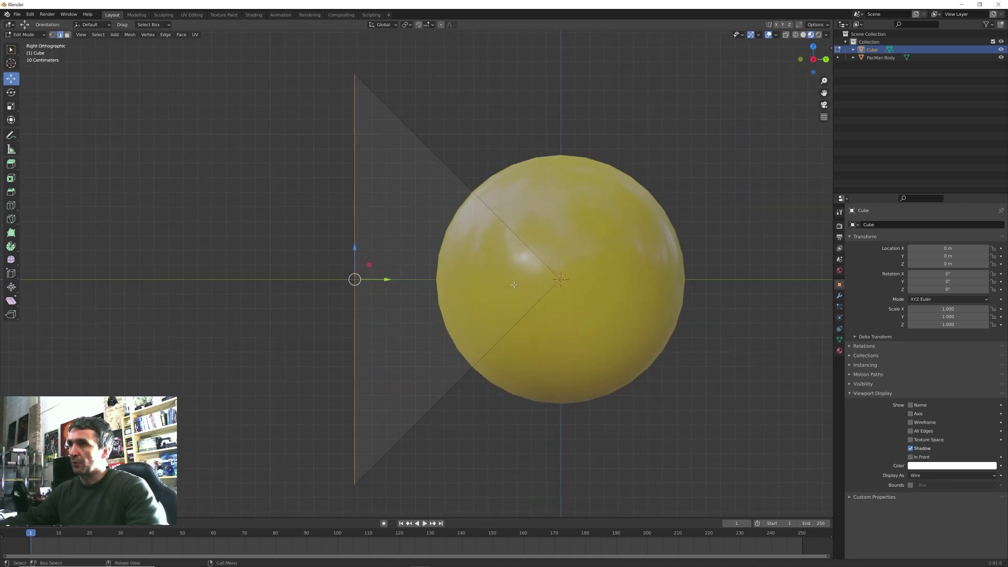
pyautogui.keyDown('shift'); pyautogui.moveTo(514, 284); pyautogui.dragTo(444, 277, button='middle'); pyautogui.keyUp('shift')
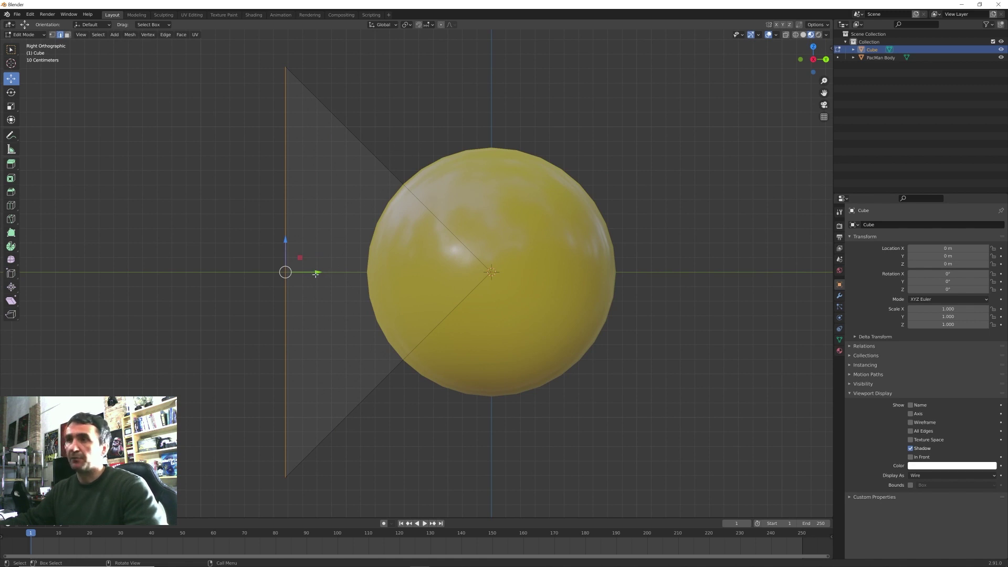
pyautogui.moveTo(315, 273); pyautogui.dragTo(388, 288)
# Step: Return to Object Mode and rename the Cube object 'Pac man Mouth'
pyautogui.press('Tab')
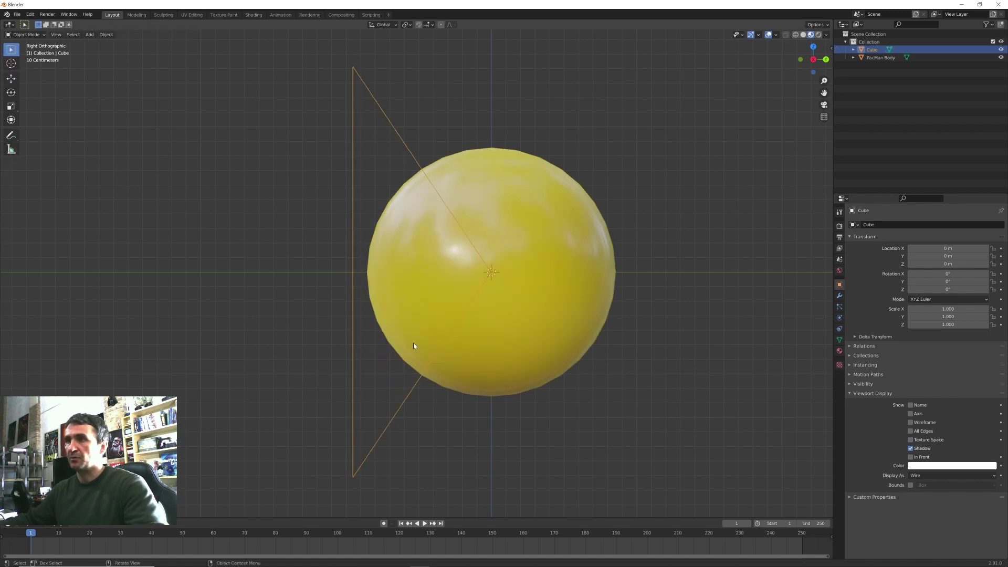
pyautogui.scroll(-1, 412, 355)
pyautogui.keyDown('shift'); pyautogui.moveTo(413, 354); pyautogui.dragTo(387, 350, button='middle'); pyautogui.keyUp('shift')
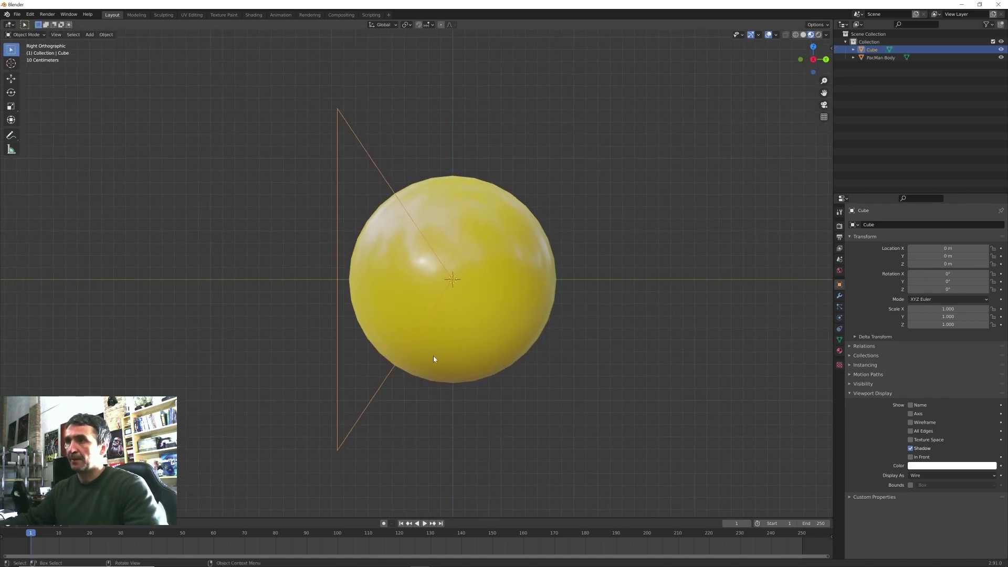
pyautogui.press('F2')
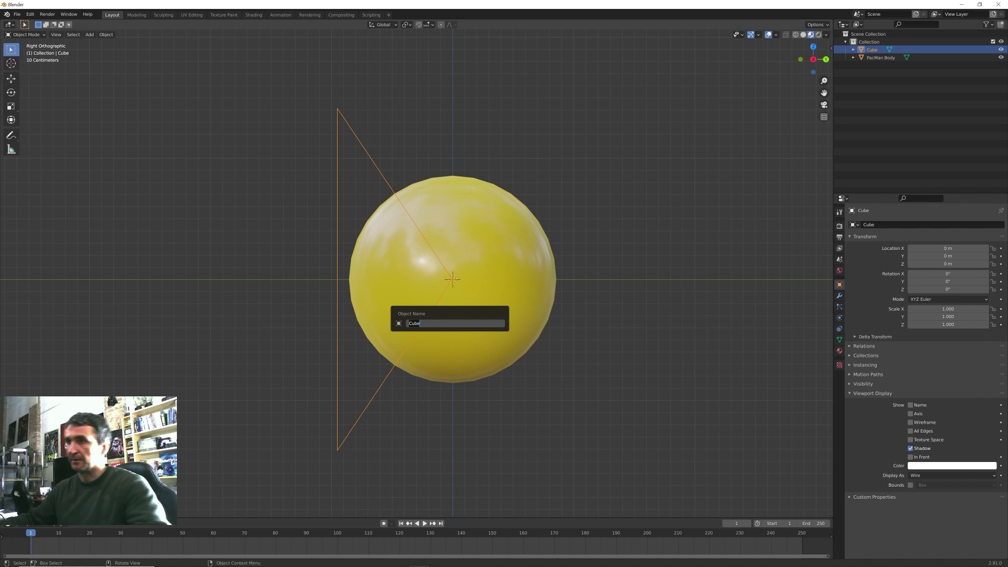
pyautogui.write('Pac m')
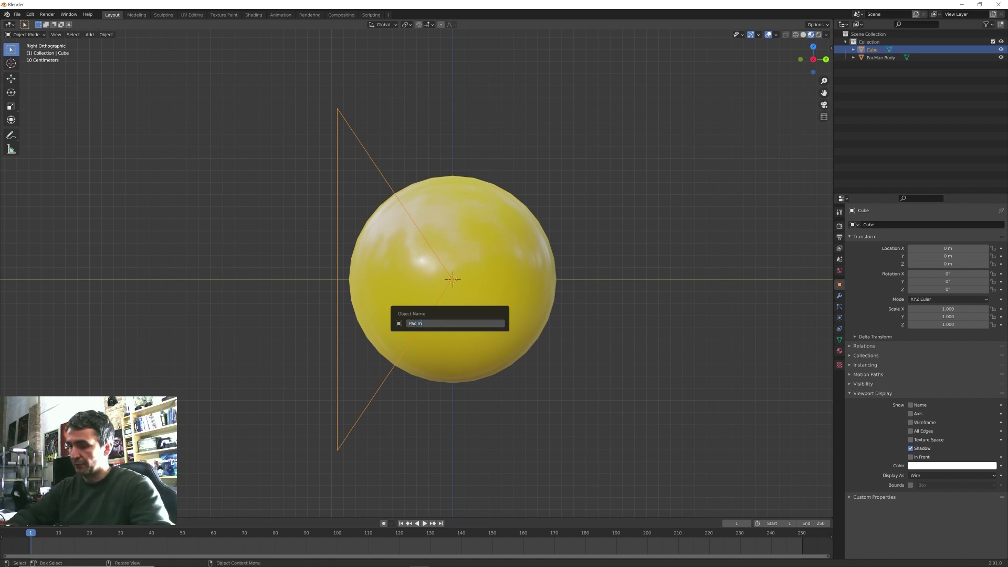
pyautogui.write('an Mouth')
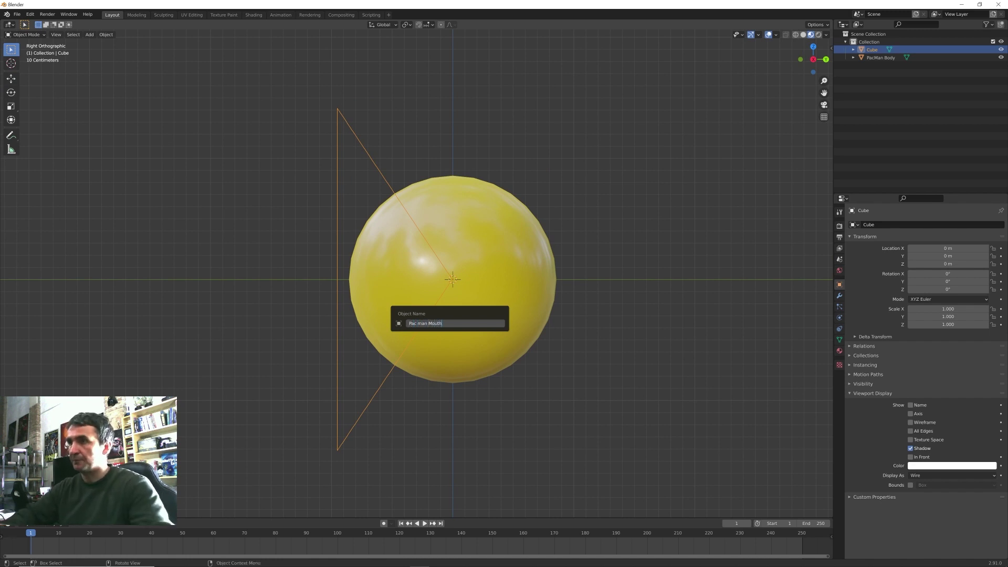
pyautogui.press('Return')
pyautogui.scroll(-1, 493, 317)
pyautogui.scroll(1, 494, 317)
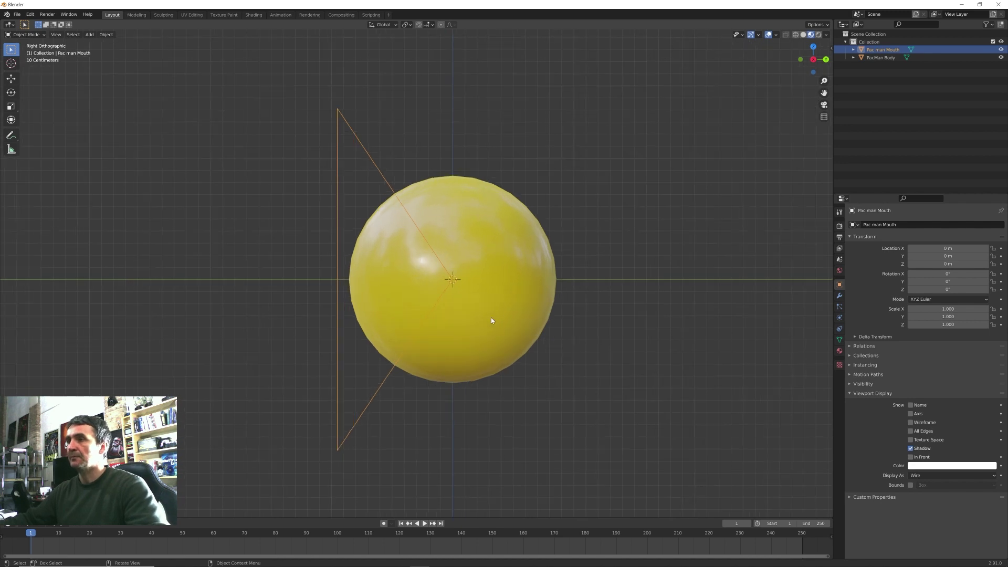
pyautogui.scroll(-1, 484, 317)
pyautogui.scroll(1, 438, 313)
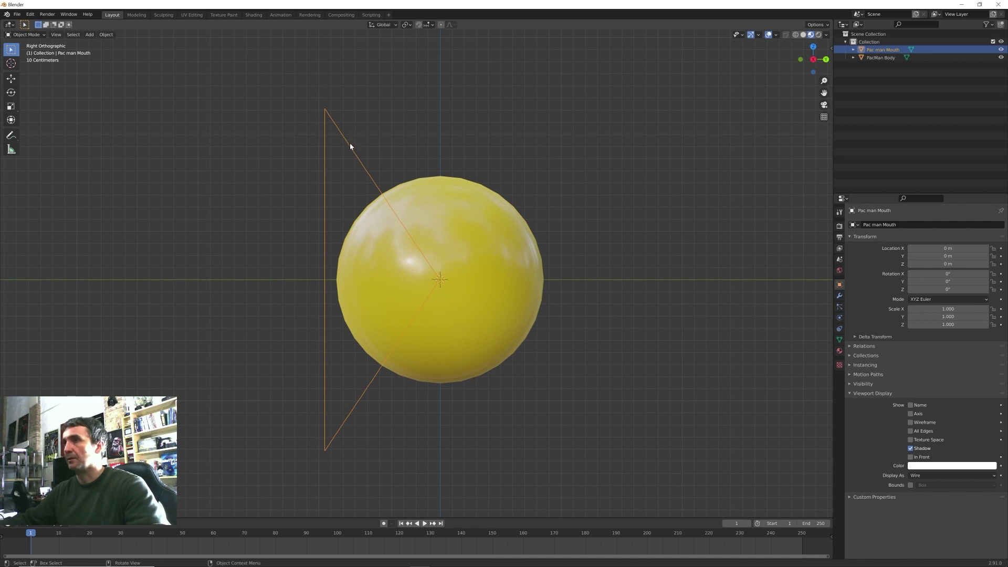
# Step: Cut the Pac man Mouth wedge out of PacMan Body with a Bool Tool difference
pyautogui.keyDown('shift'); pyautogui.click(467, 194); pyautogui.keyUp('shift')
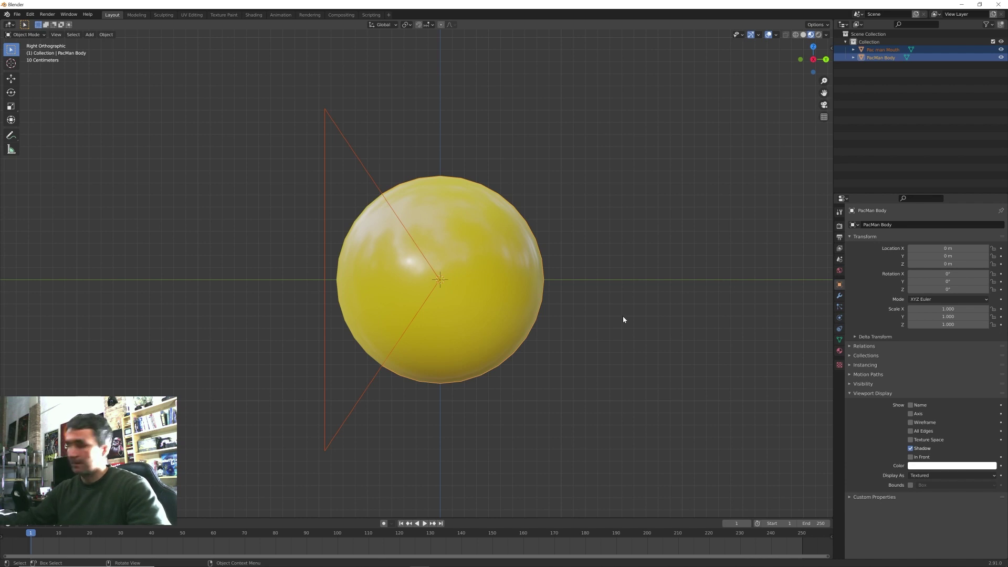
pyautogui.hotkey('ctrl', 'shift', '-')
pyautogui.moveTo(486, 301); pyautogui.dragTo(395, 231, button='middle')
pyautogui.click(463, 89)
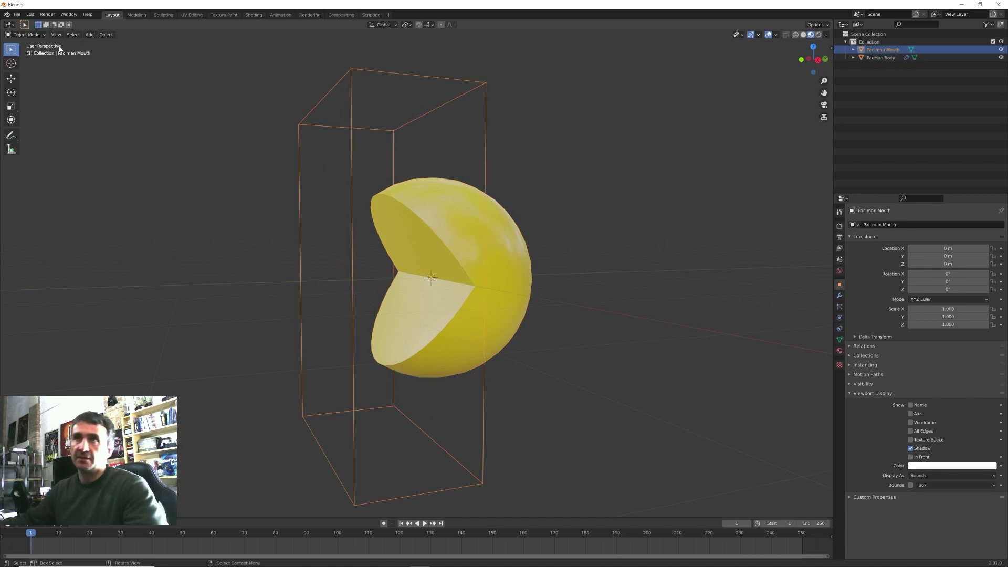
pyautogui.click(30, 15)
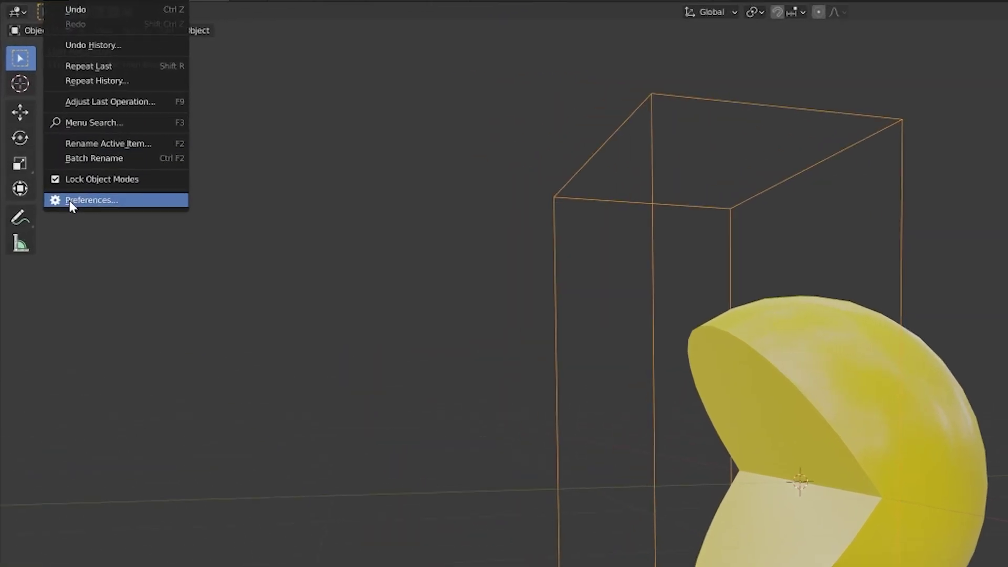
pyautogui.click(72, 206)
pyautogui.click(423, 60)
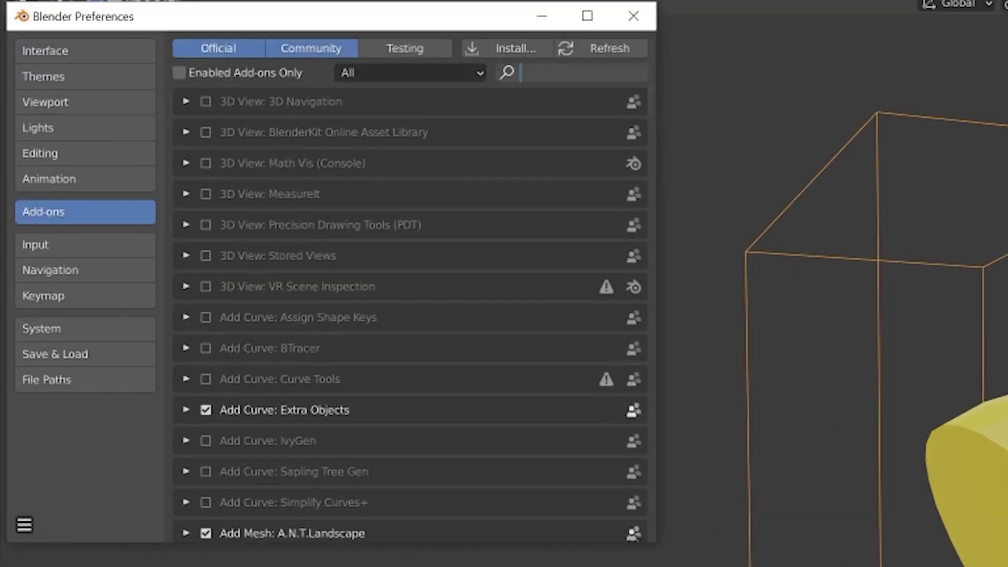
pyautogui.write('boo')
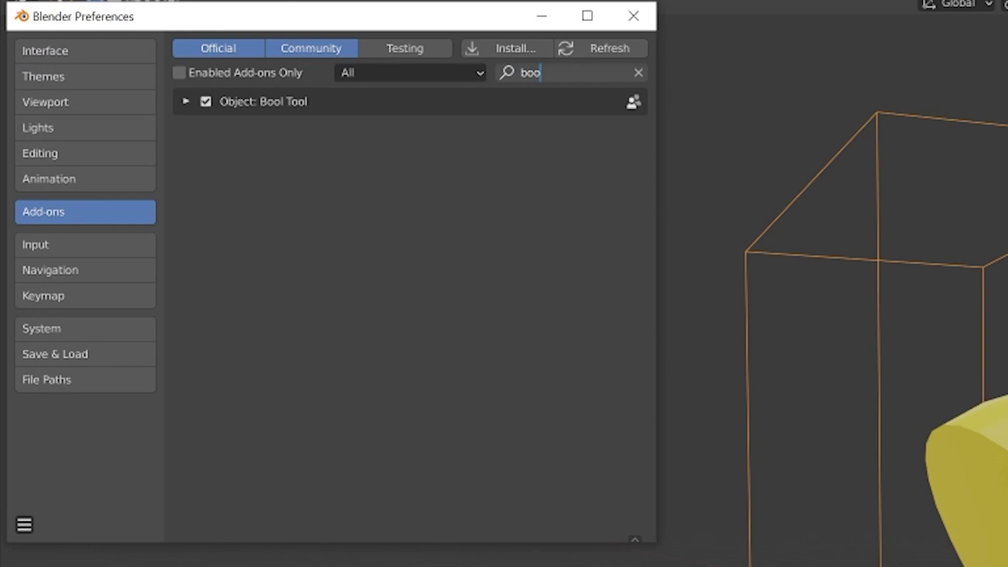
# Step: Close the preferences window and select the Pac man Mouth cutter in right side view
pyautogui.click(644, 19)
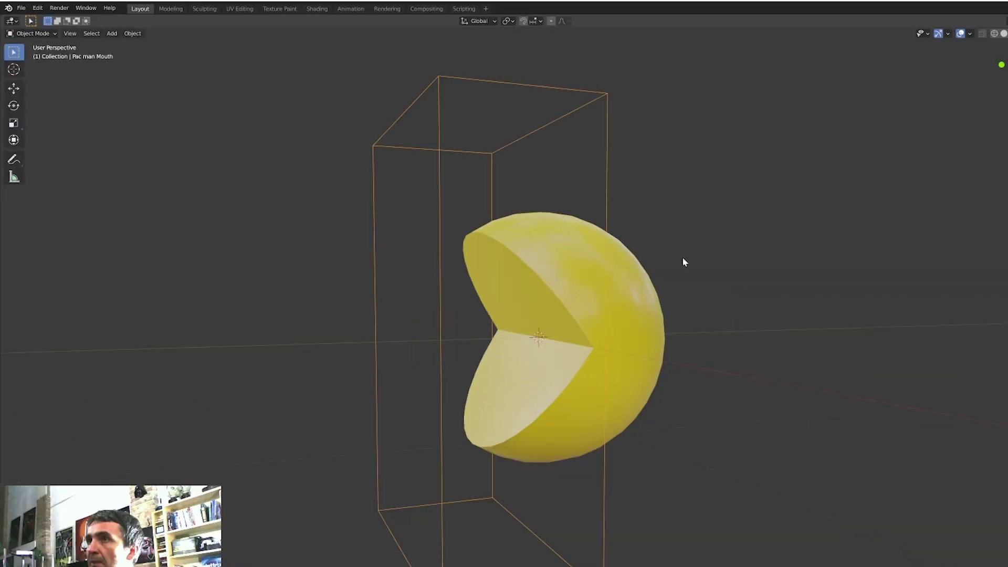
pyautogui.press('KP_3')
pyautogui.scroll(1, 462, 285)
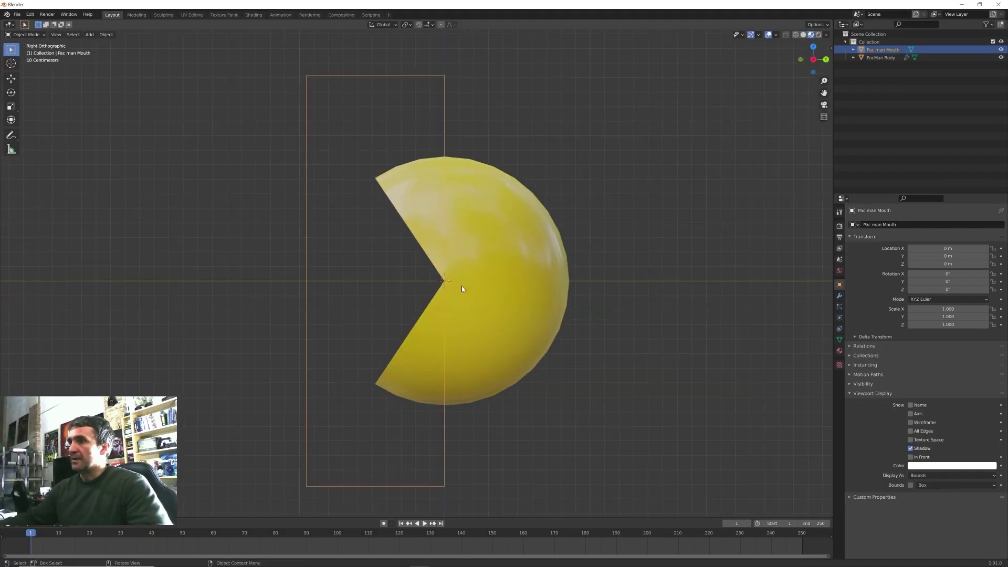
pyautogui.scroll(-1, 462, 289)
pyautogui.click(493, 248)
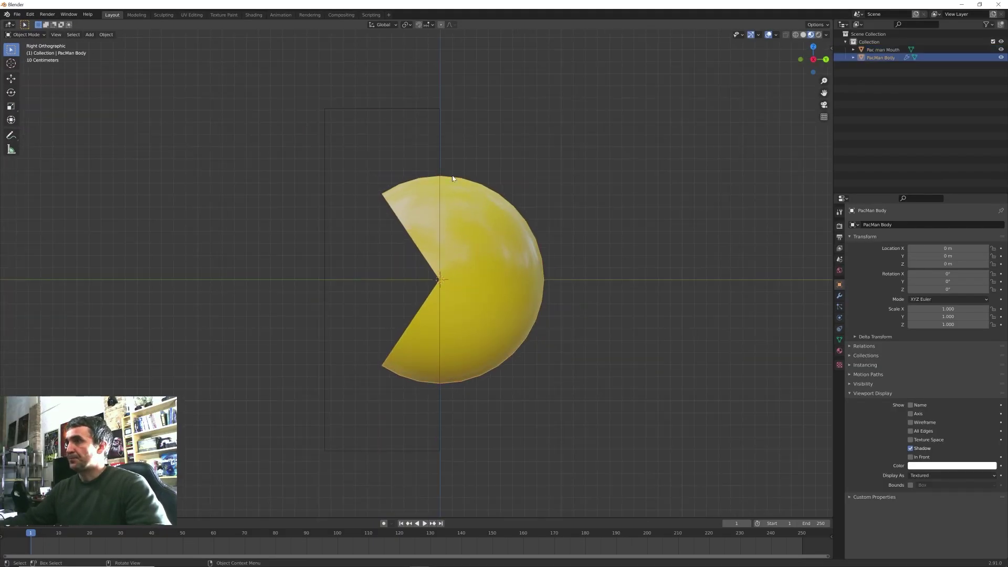
pyautogui.click(439, 166)
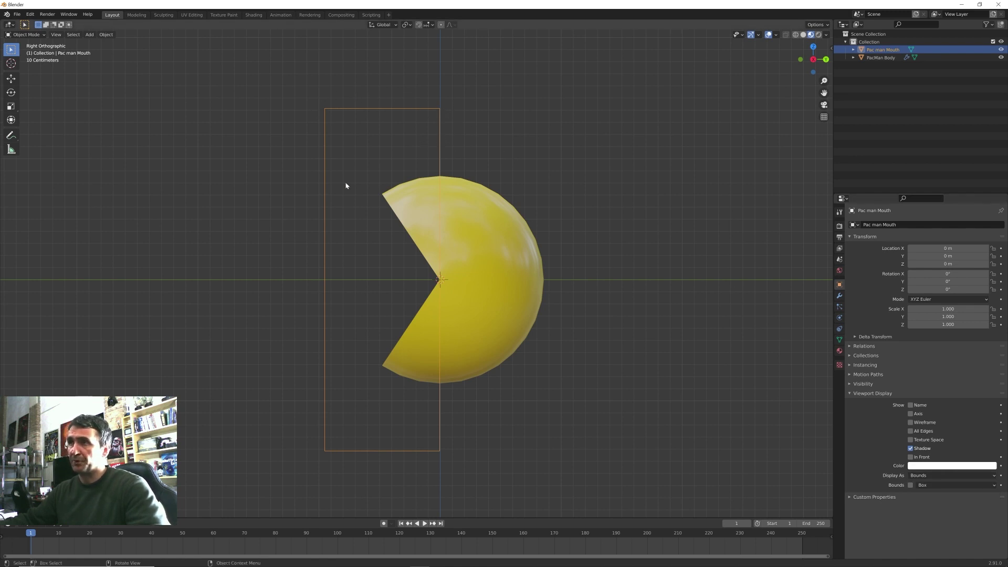
# Step: Set the Pac man Mouth cutter's viewport Display As option to Wire
pyautogui.click(918, 476)
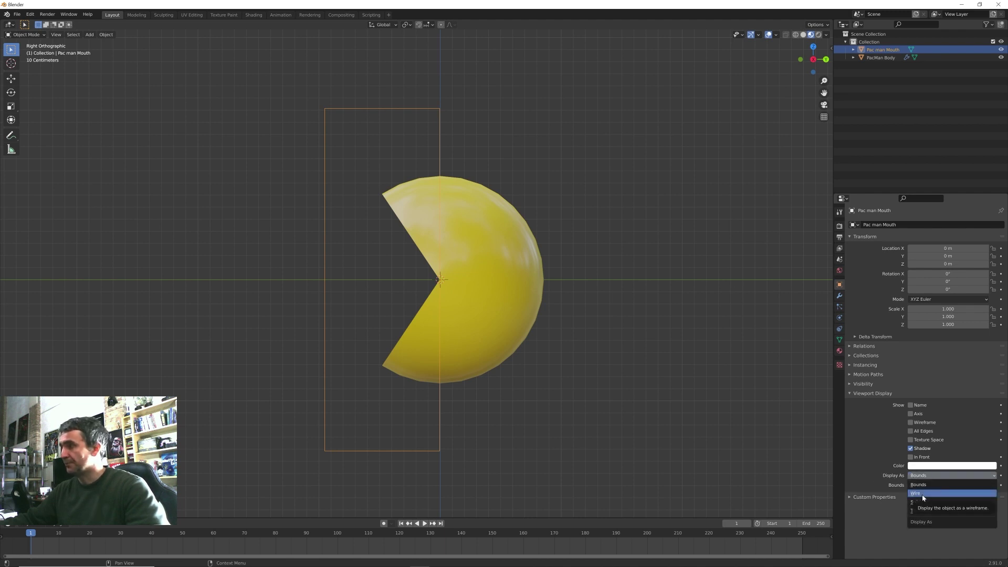
pyautogui.click(923, 494)
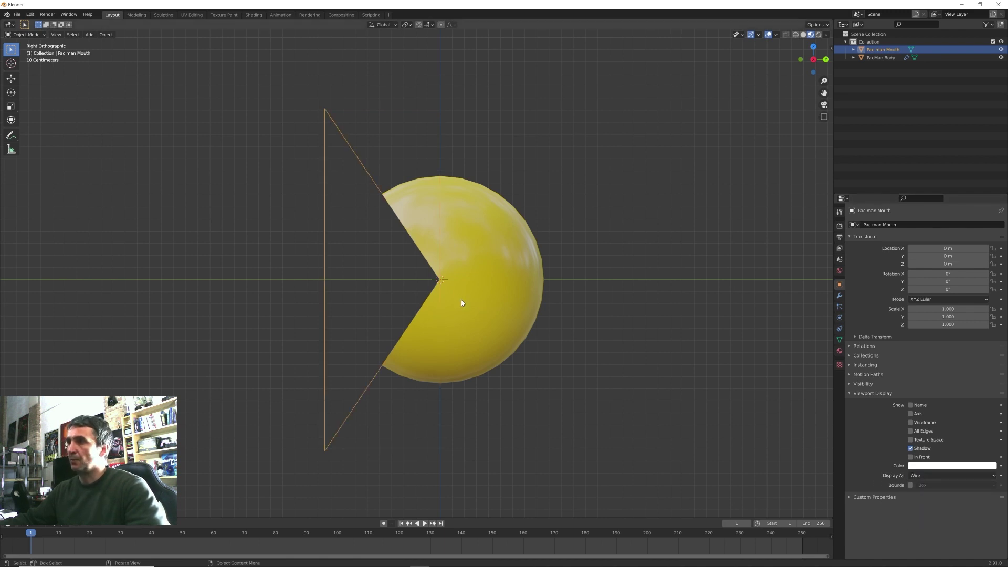
pyautogui.moveTo(467, 300); pyautogui.dragTo(459, 303, button='middle')
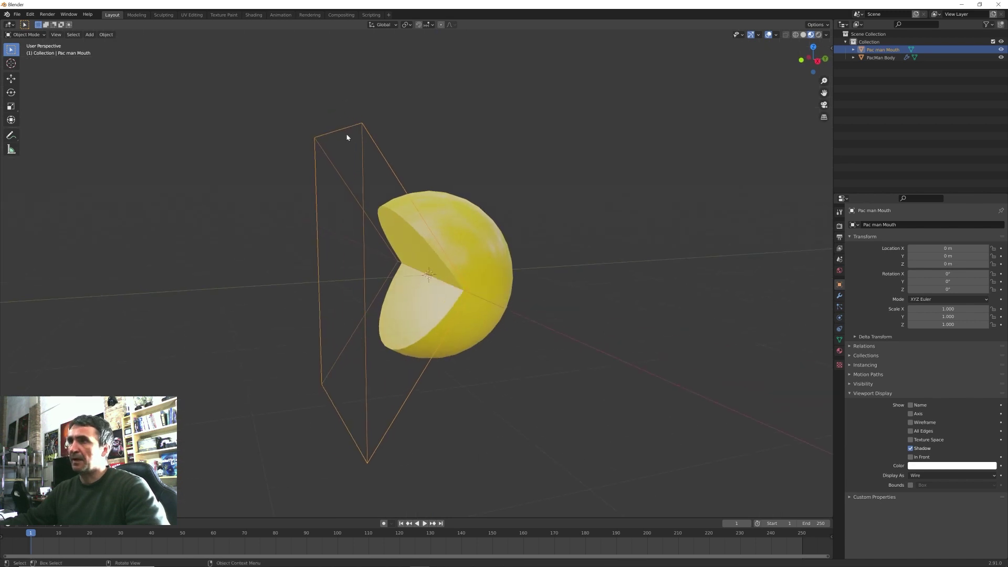
pyautogui.moveTo(420, 231)
pyautogui.mouseDown(button='middle')
pyautogui.moveTo(414, 222)
pyautogui.moveTo(428, 243)
pyautogui.mouseUp(button='middle')
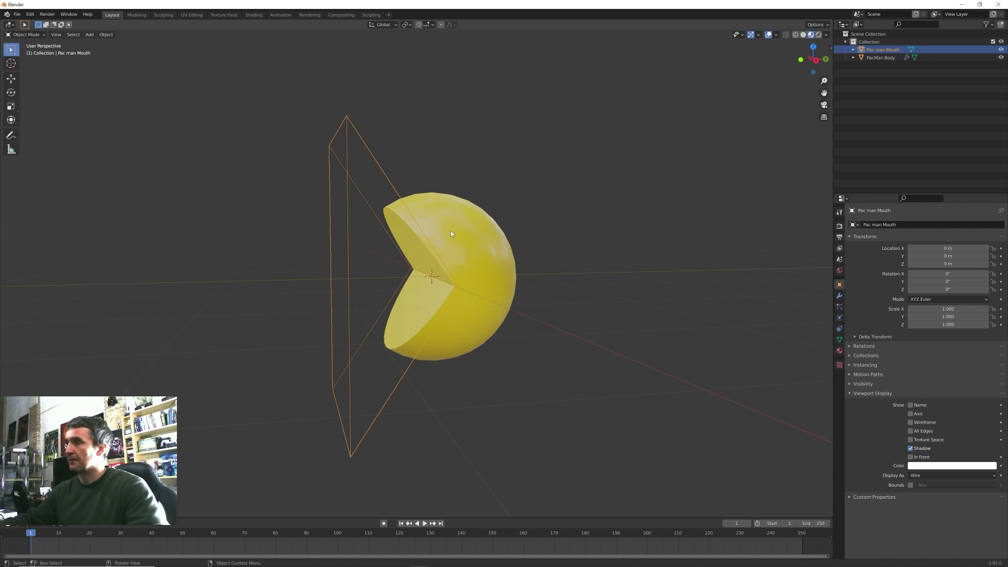
# Step: Add the Basis and Key 1 shape keys to the Pac man Mouth mesh
pyautogui.click(839, 340)
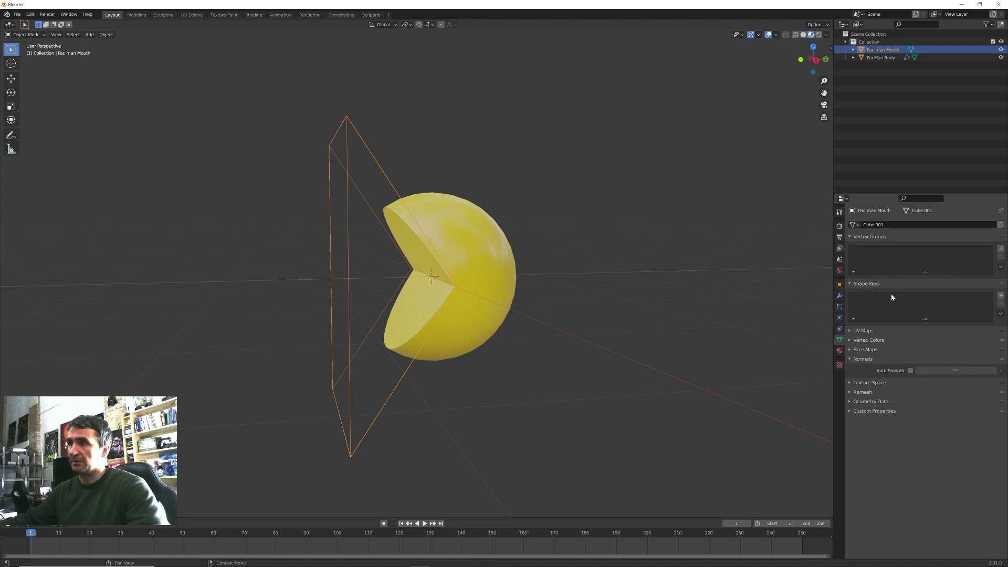
pyautogui.scroll(2, 560, 288)
pyautogui.moveTo(560, 288)
pyautogui.mouseDown(button='middle')
pyautogui.moveTo(569, 294)
pyautogui.moveTo(547, 300)
pyautogui.mouseUp(button='middle')
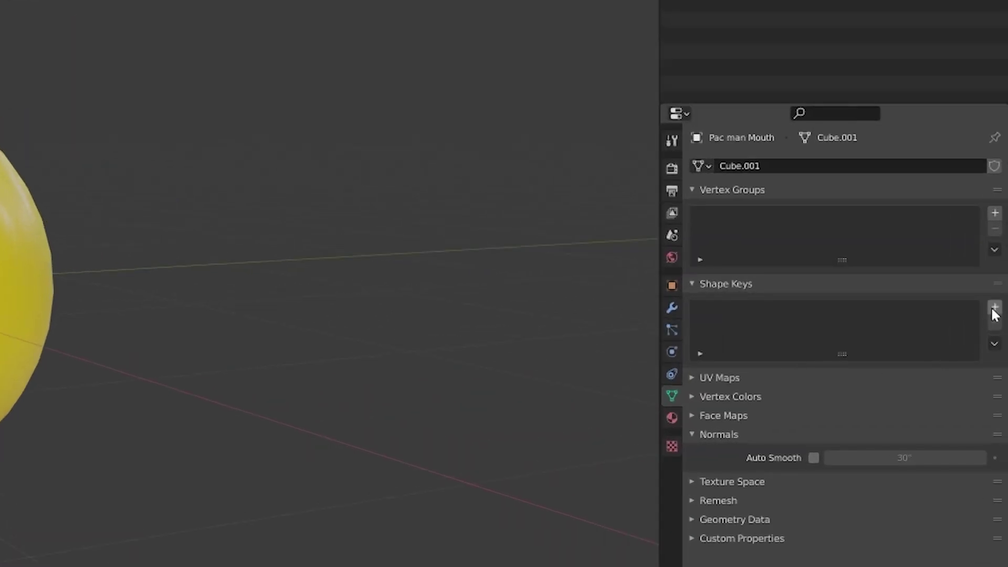
pyautogui.click(1001, 296)
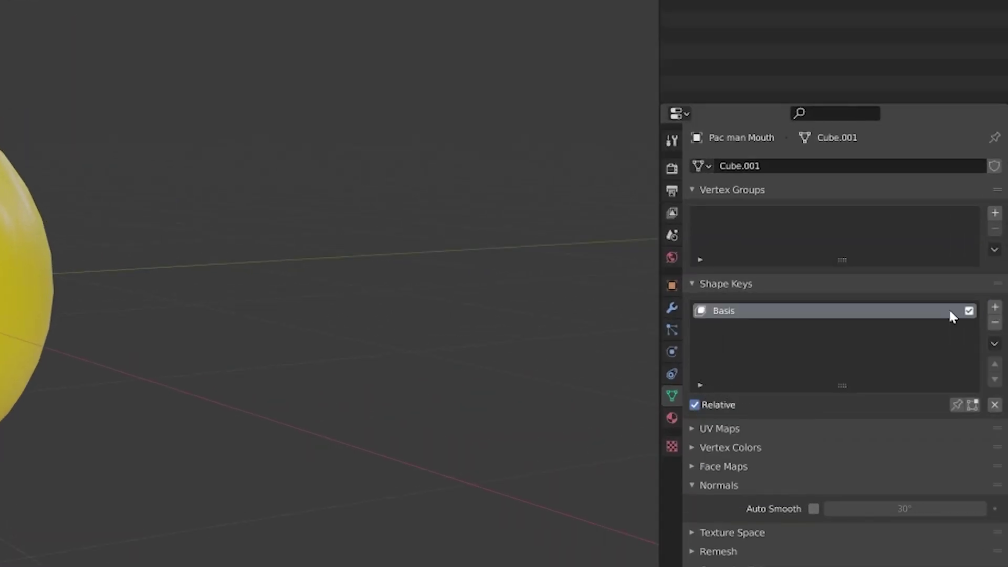
pyautogui.moveTo(471, 338); pyautogui.dragTo(451, 336, button='middle')
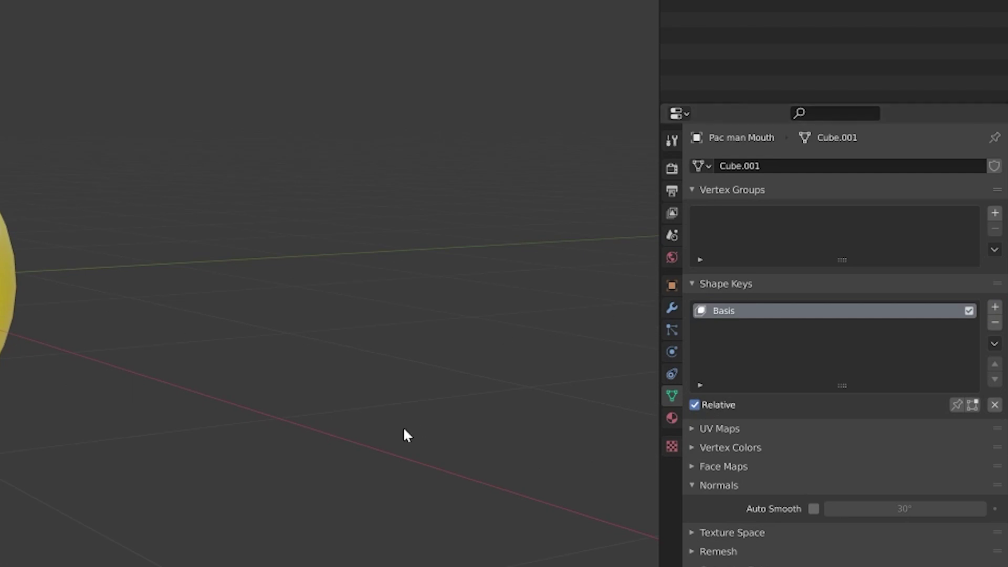
pyautogui.click(994, 308)
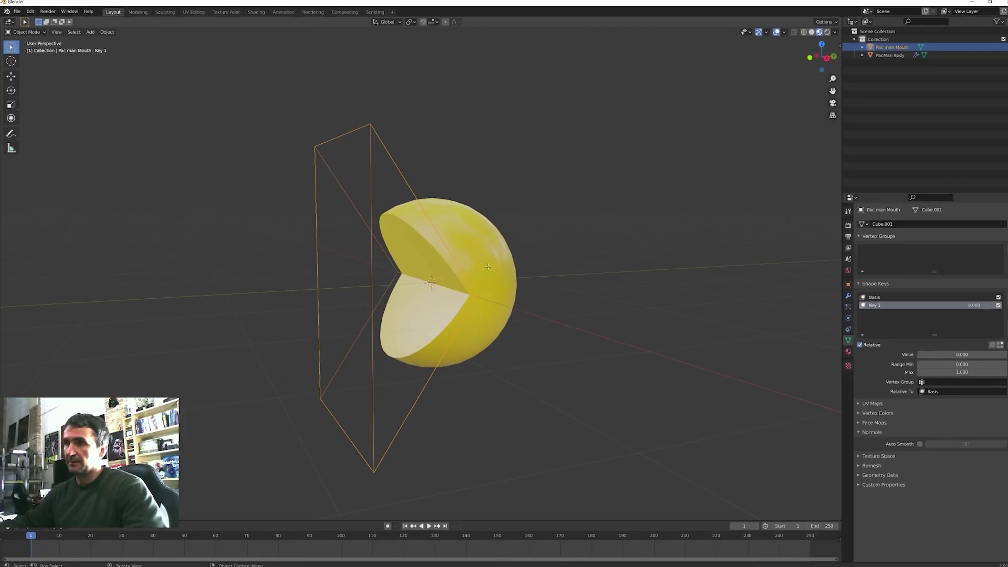
# Step: In Edit Mode on Key 1, scale the mouth cutter flat along Z into a thin sliver
pyautogui.press('Tab')
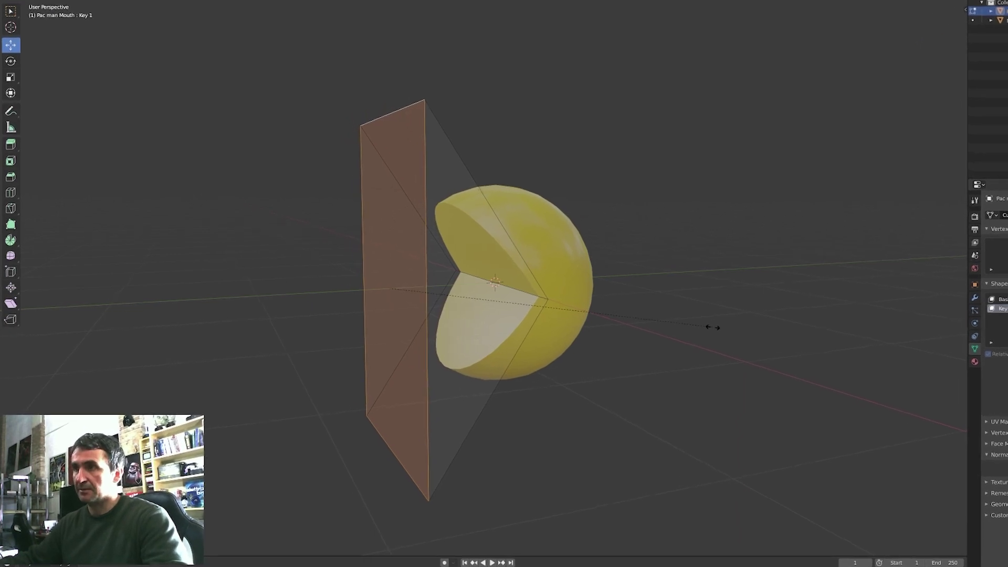
pyautogui.press('s')
pyautogui.press('z')
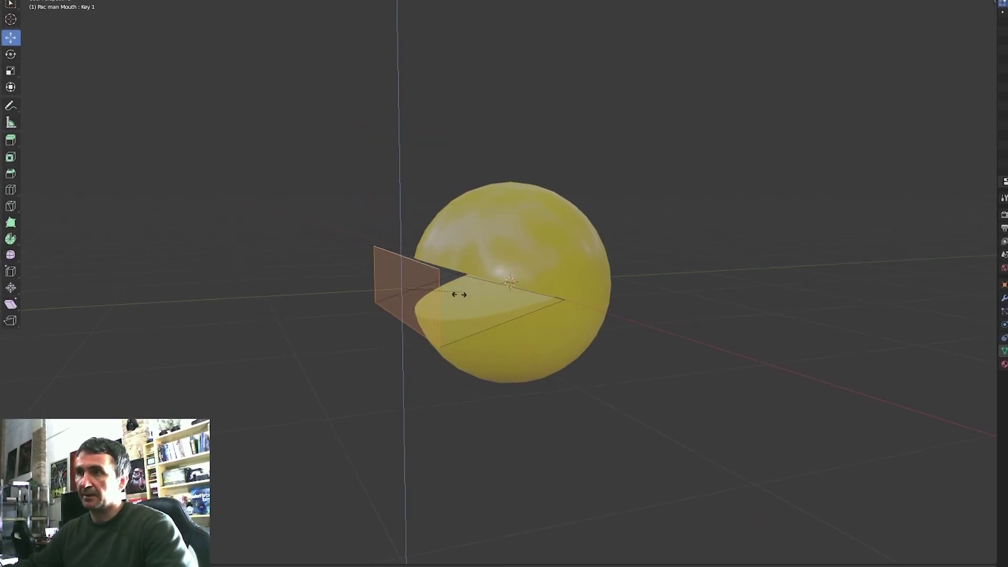
pyautogui.click(459, 291)
pyautogui.press('s')
pyautogui.press('z')
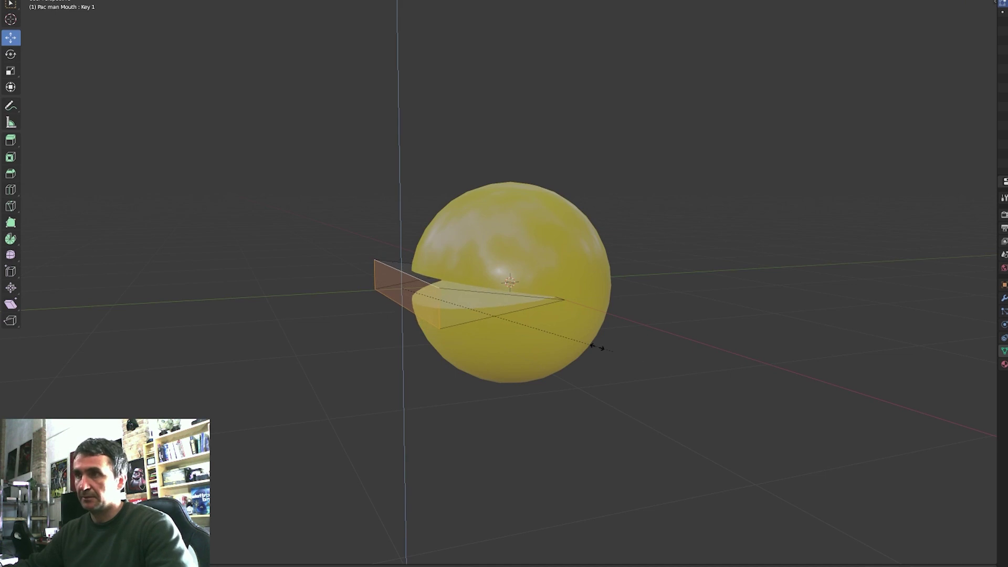
pyautogui.click(449, 307)
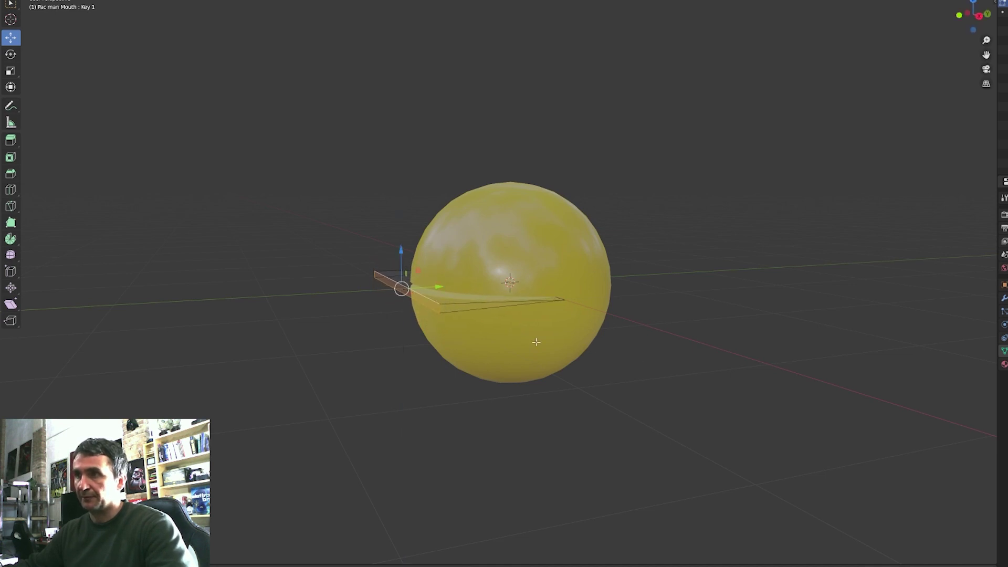
pyautogui.press('s')
pyautogui.press('z')
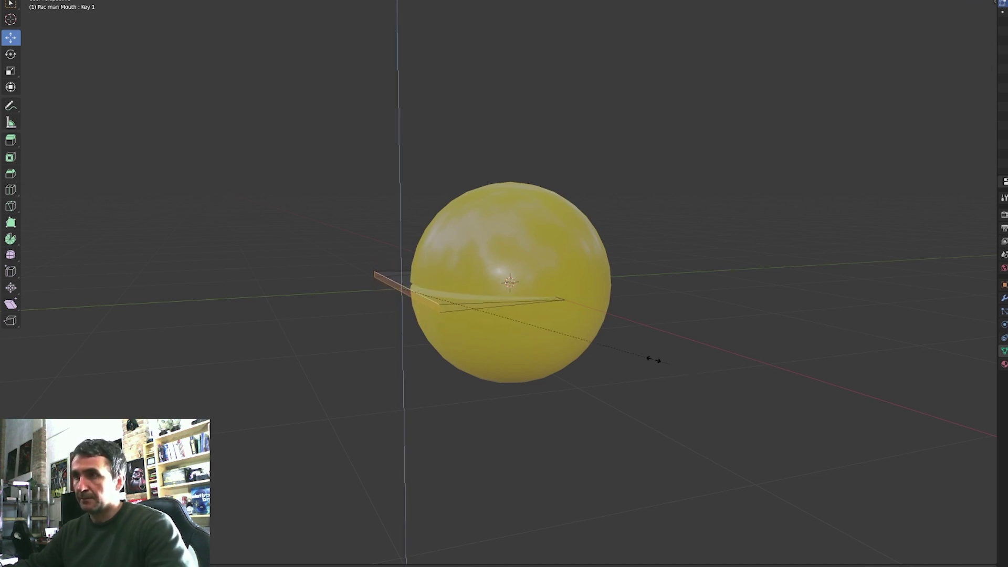
pyautogui.click(475, 309)
# Step: Back in Object Mode, drag Key 1's value up and down to test the mouth closing
pyautogui.press('KP_3')
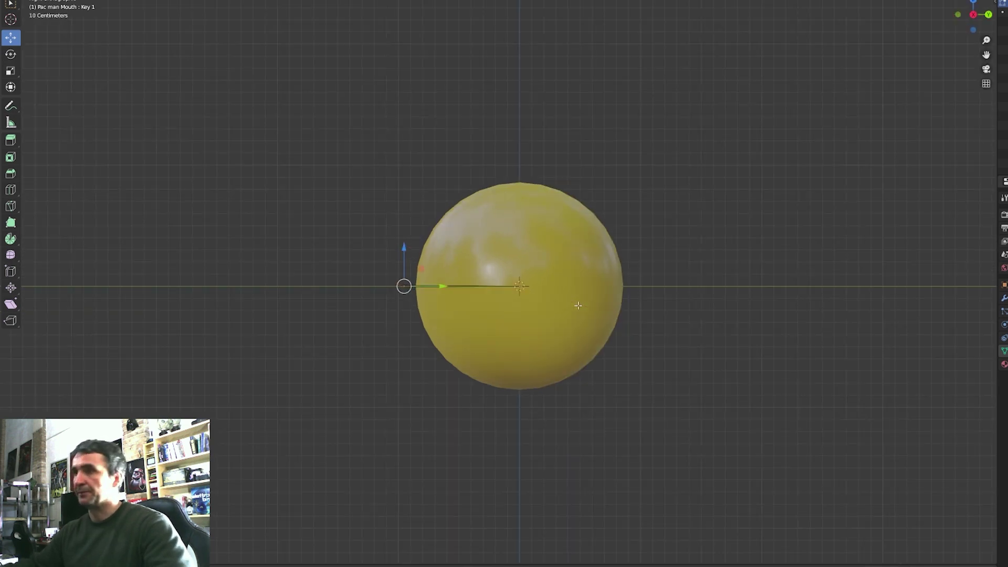
pyautogui.press('Tab')
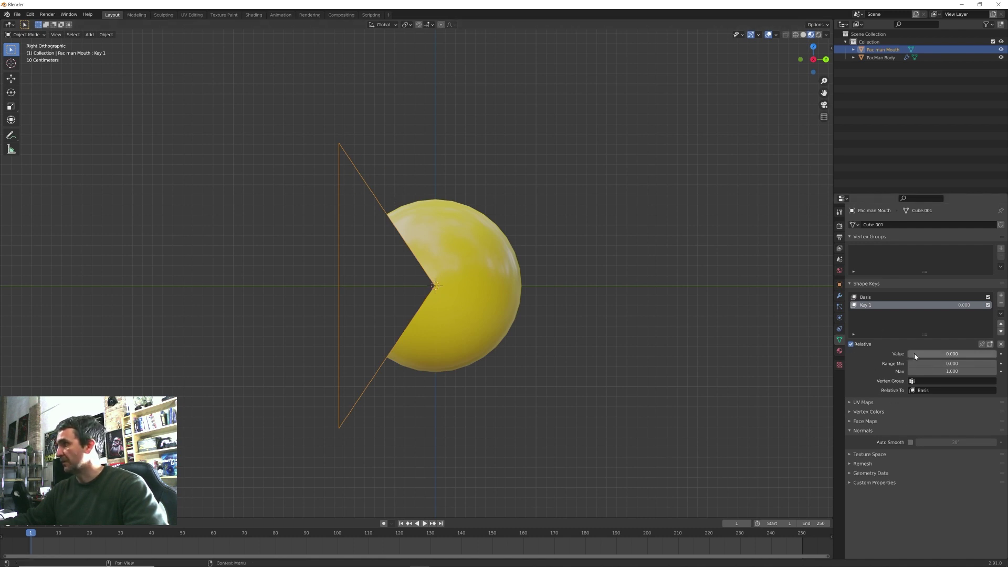
pyautogui.moveTo(933, 353); pyautogui.dragTo(987, 353)
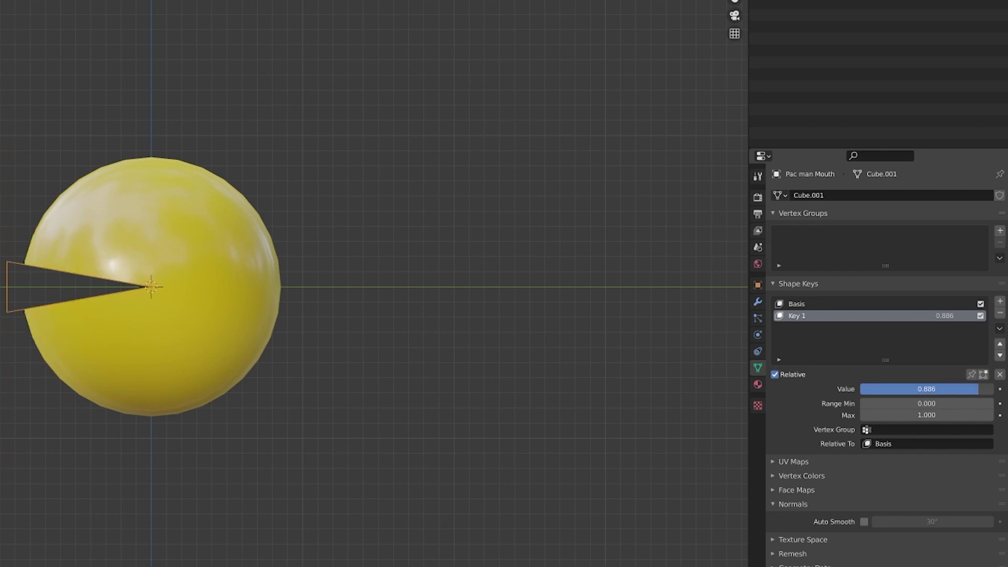
pyautogui.moveTo(978, 388); pyautogui.dragTo(817, 375)
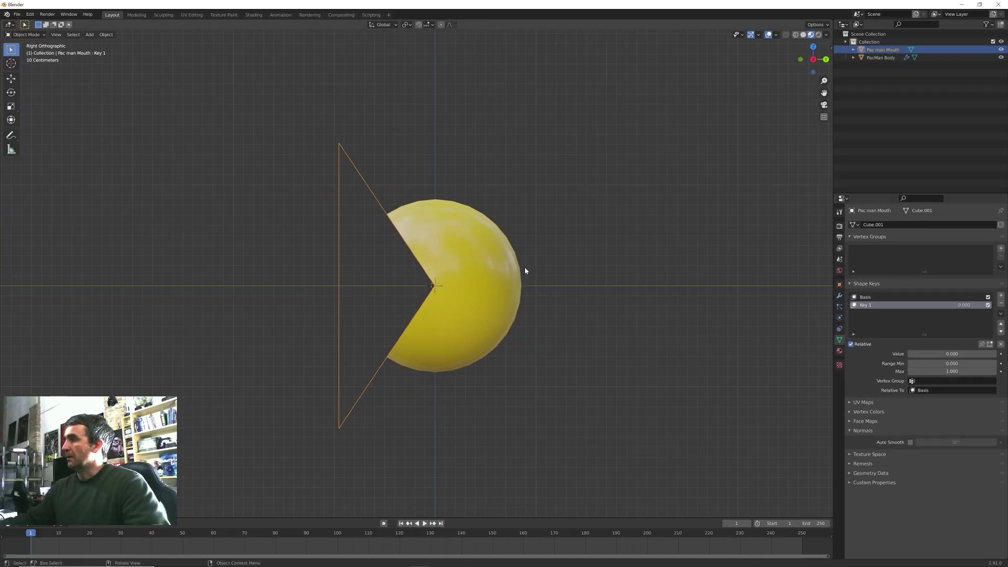
# Step: Rename the Key 1 shape key to 'closed mouth'
pyautogui.doubleClick(865, 305)
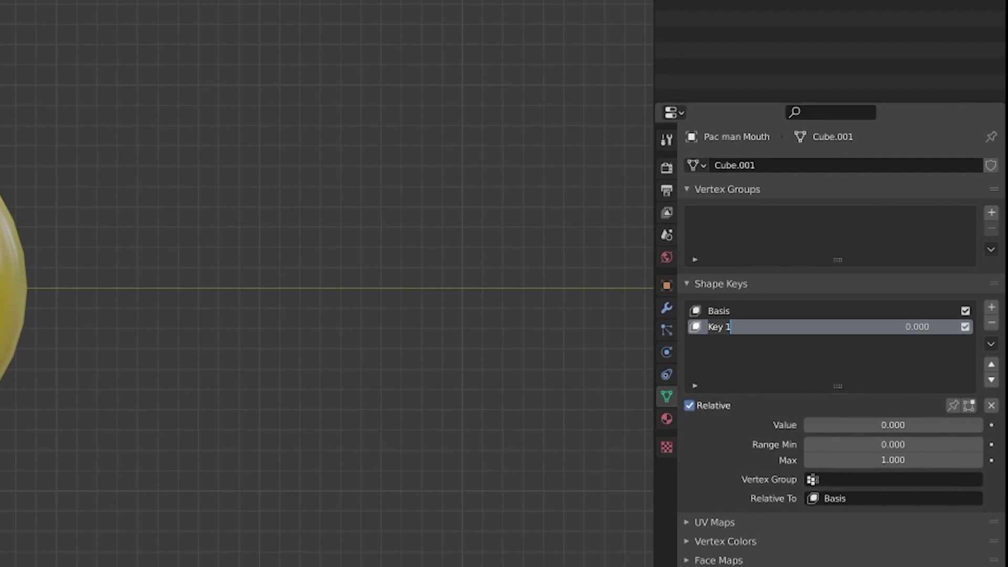
pyautogui.write('Open')
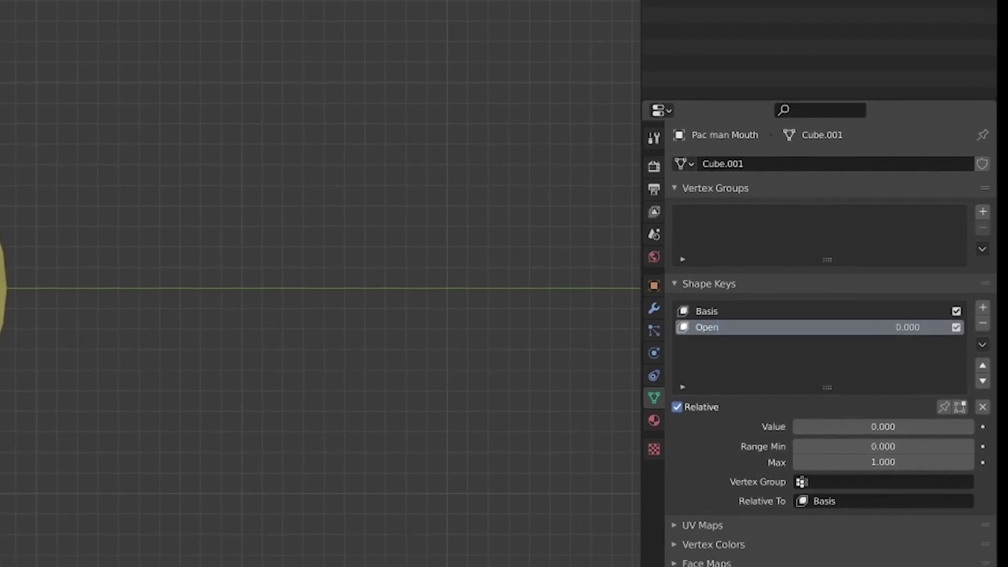
pyautogui.write(' mouth')
pyautogui.press('Return')
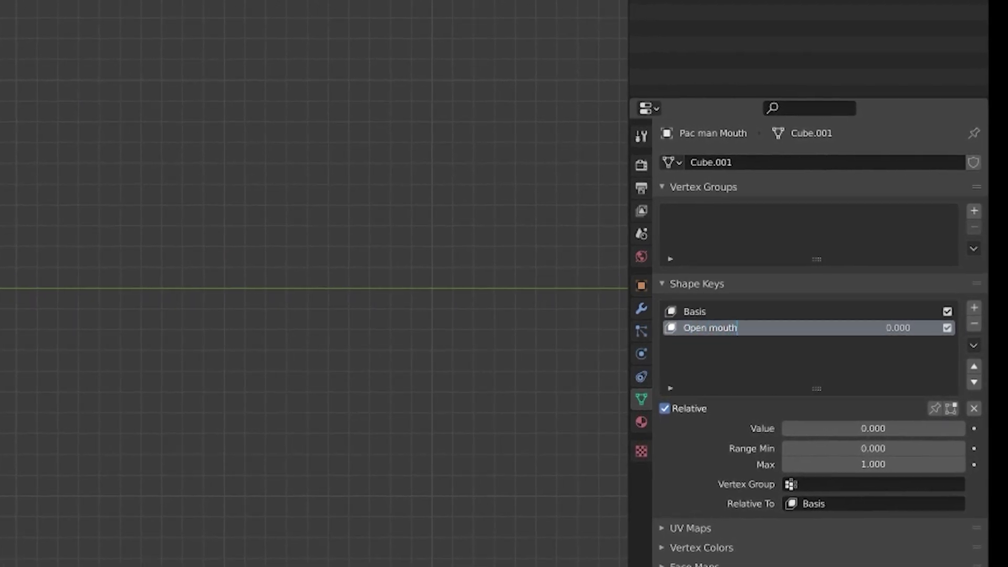
pyautogui.doubleClick(686, 327)
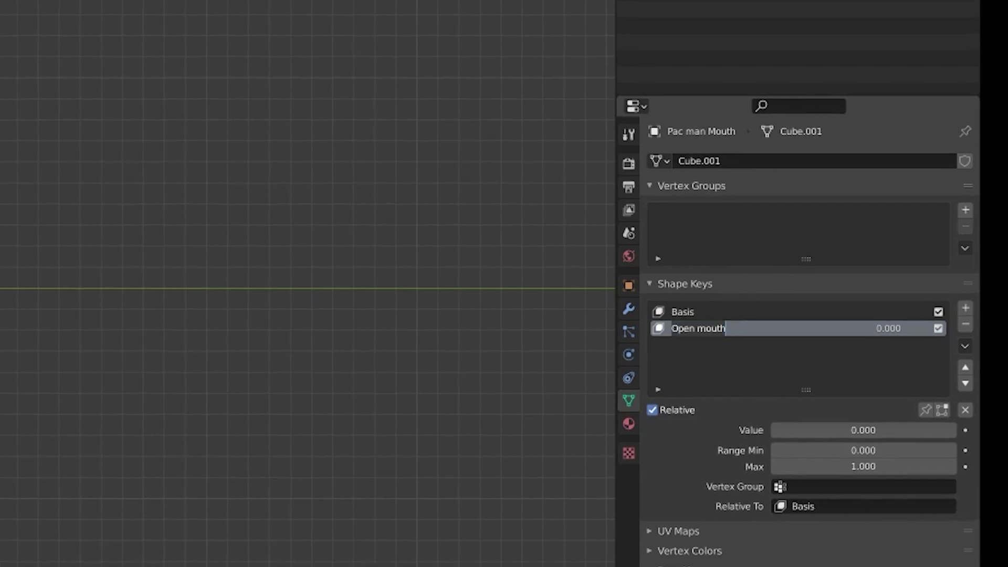
pyautogui.write('closed mou')
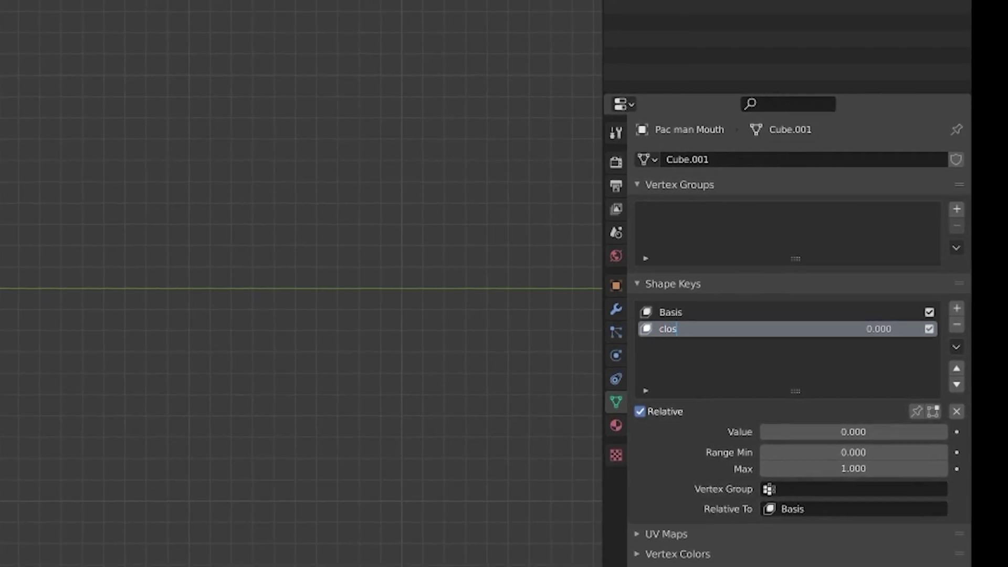
pyautogui.write('th')
pyautogui.press('Return')
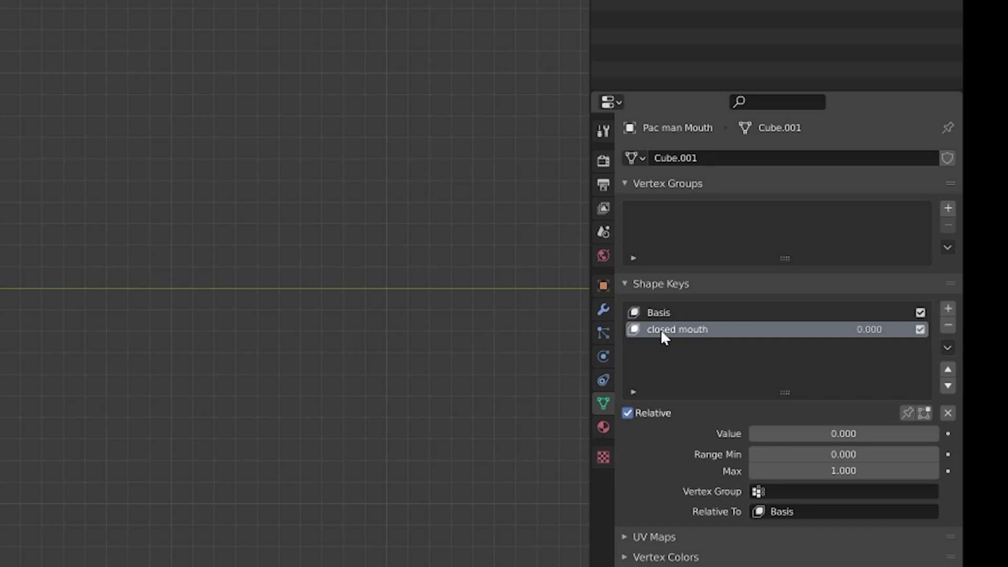
# Step: Rename the Basis shape key to 'Open mouth'
pyautogui.doubleClick(661, 315)
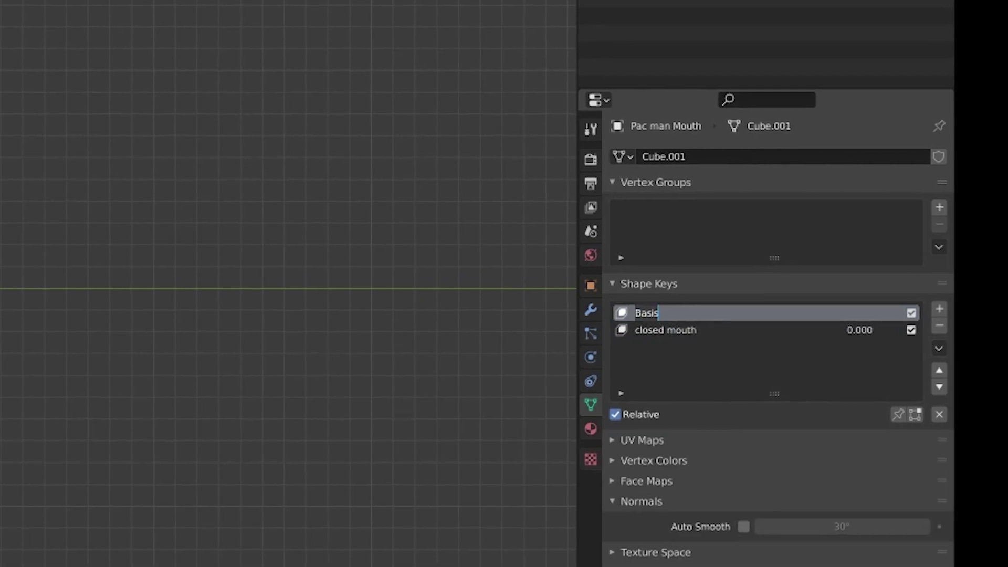
pyautogui.write('Open mouth')
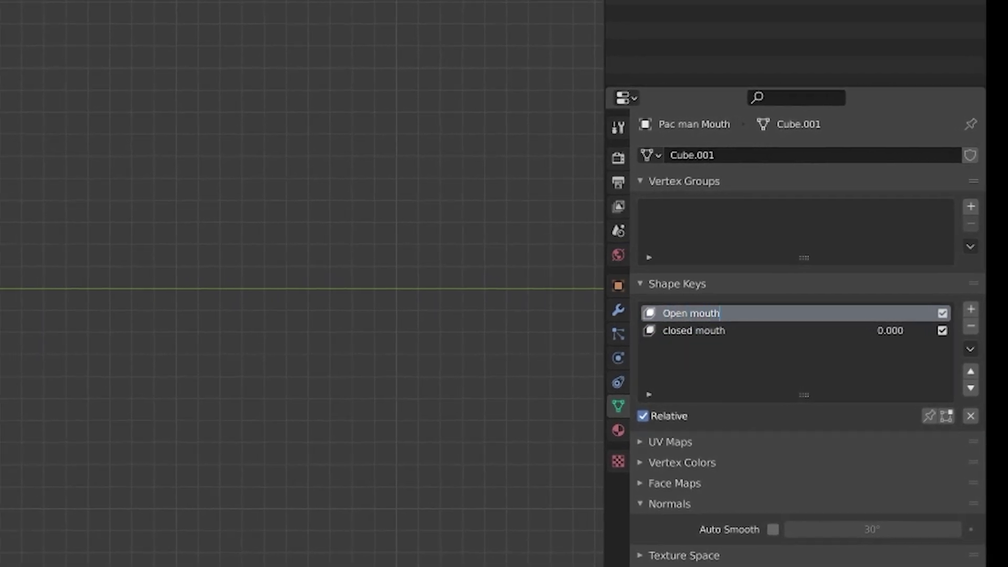
pyautogui.press('Return')
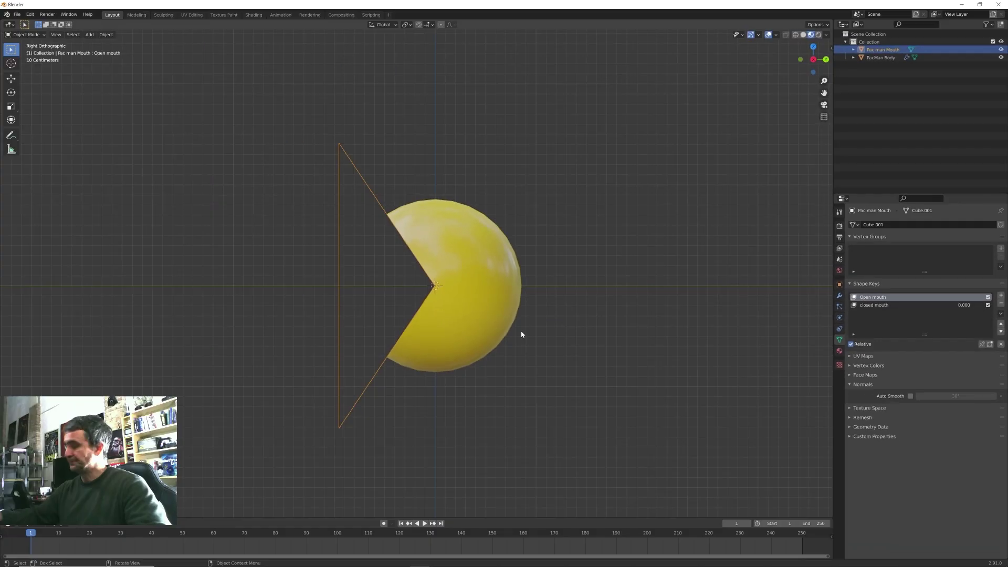
pyautogui.moveTo(545, 297); pyautogui.dragTo(493, 282, button='middle')
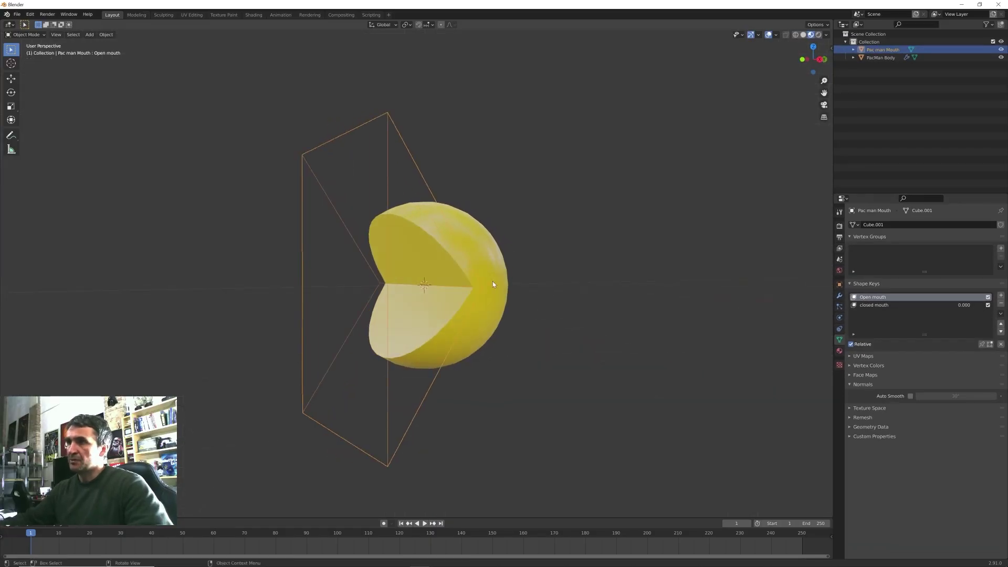
pyautogui.scroll(1, 464, 312)
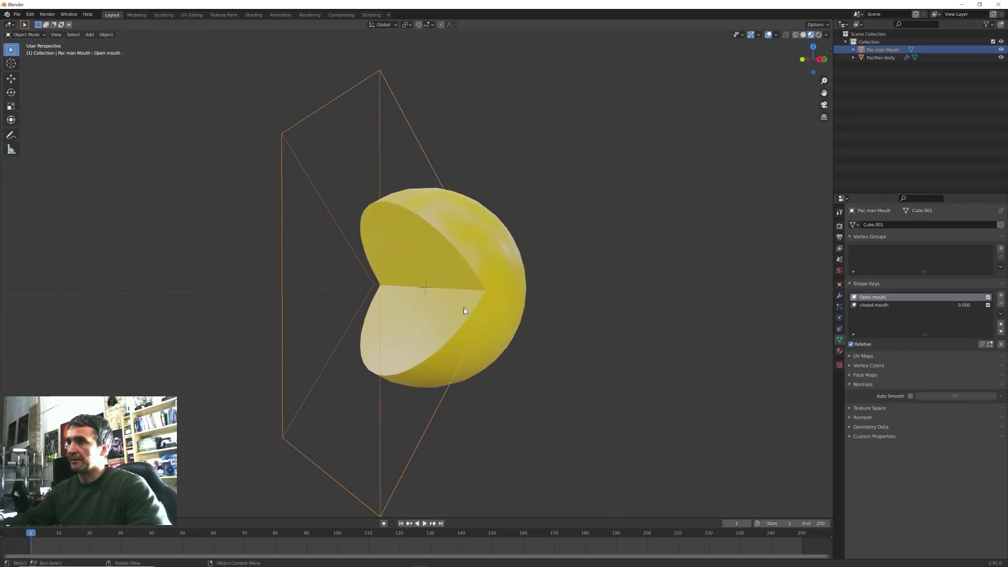
# Step: Add a cube and turn it into a smooth-shaded sphere with Ctrl+2 and Ctrl+3 subdivision
pyautogui.click(523, 268)
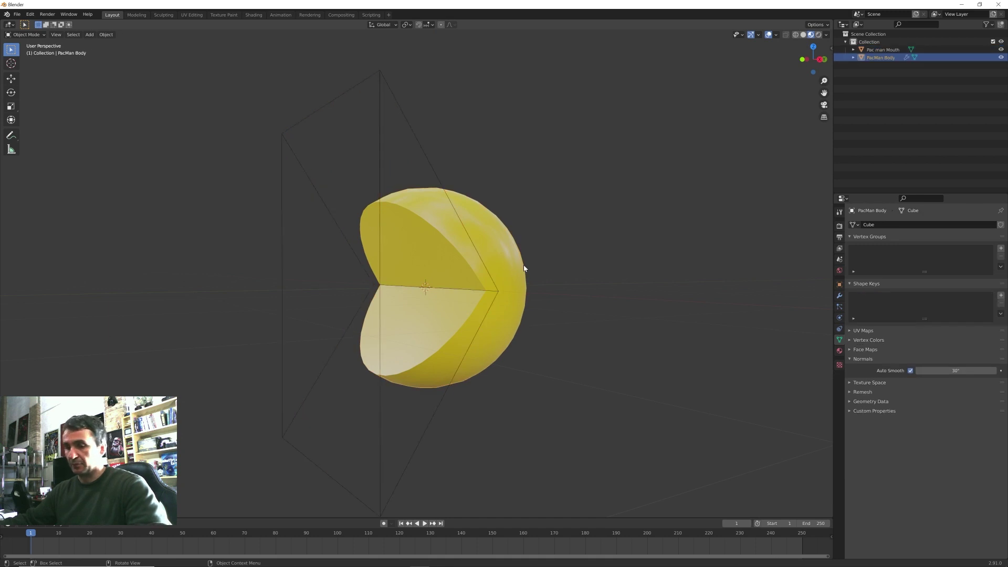
pyautogui.press('KP_3')
pyautogui.hotkey('shift', 'a')
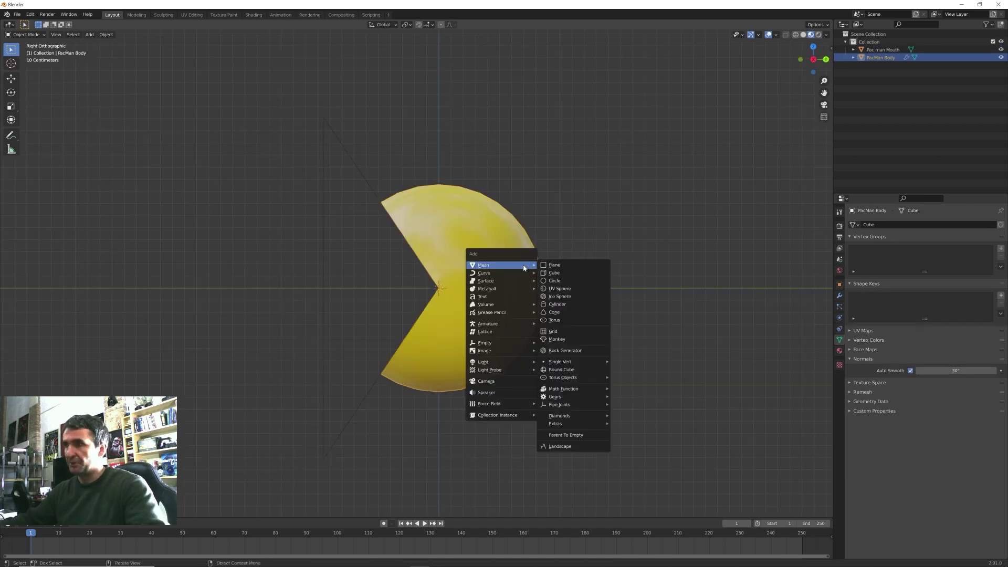
pyautogui.click(548, 273)
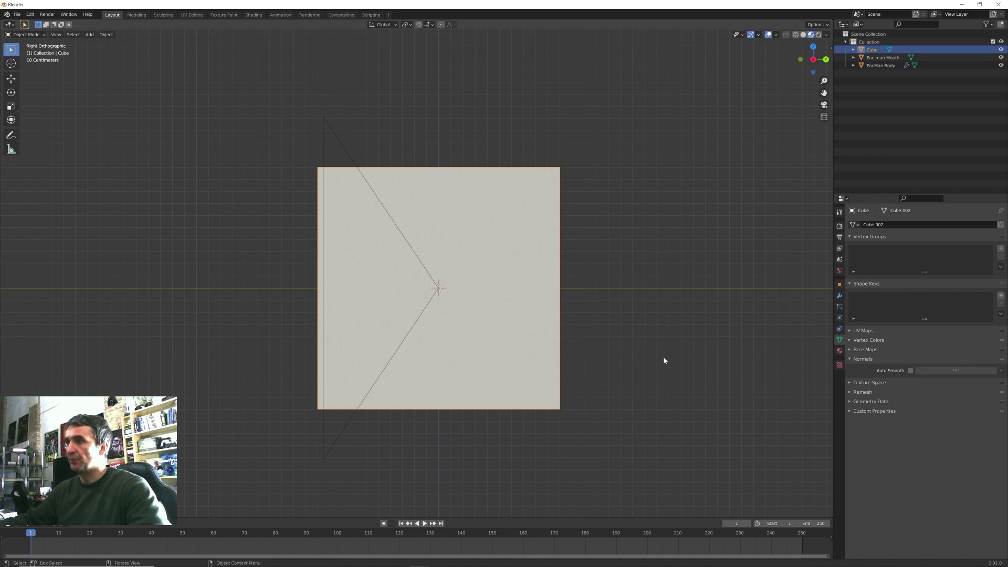
pyautogui.hotkey('ctrl', '2')
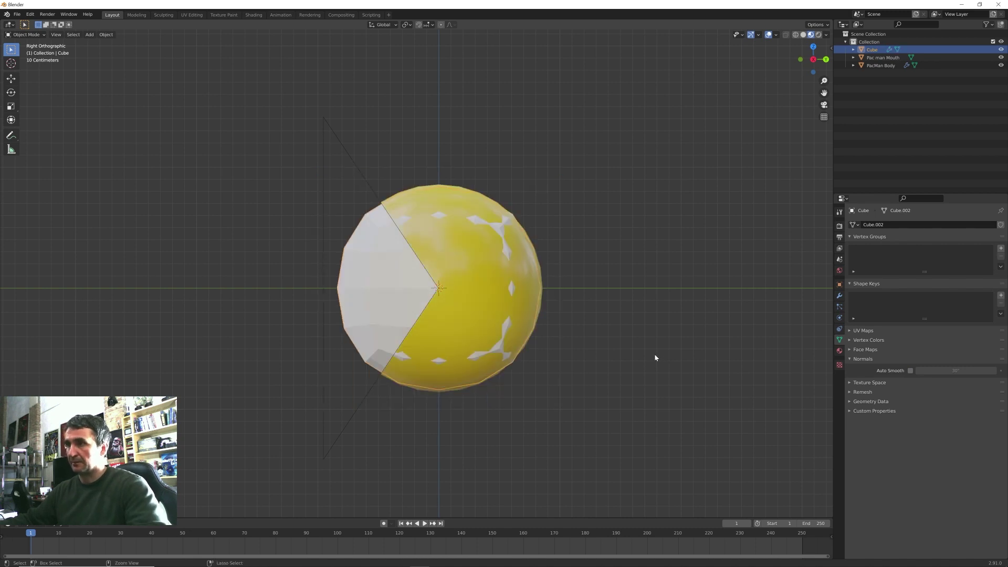
pyautogui.hotkey('ctrl', '3')
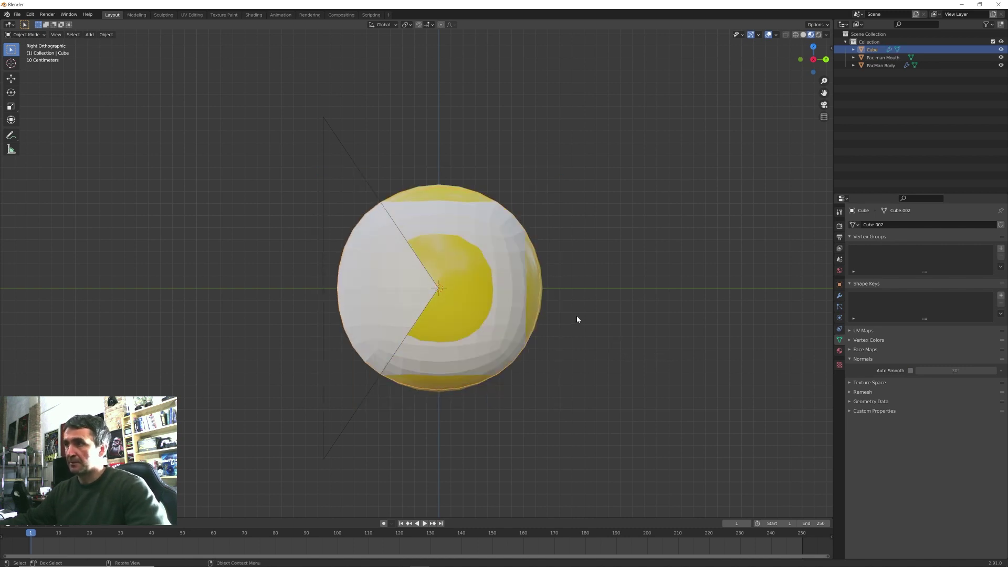
pyautogui.rightClick(347, 250)
pyautogui.click(347, 253)
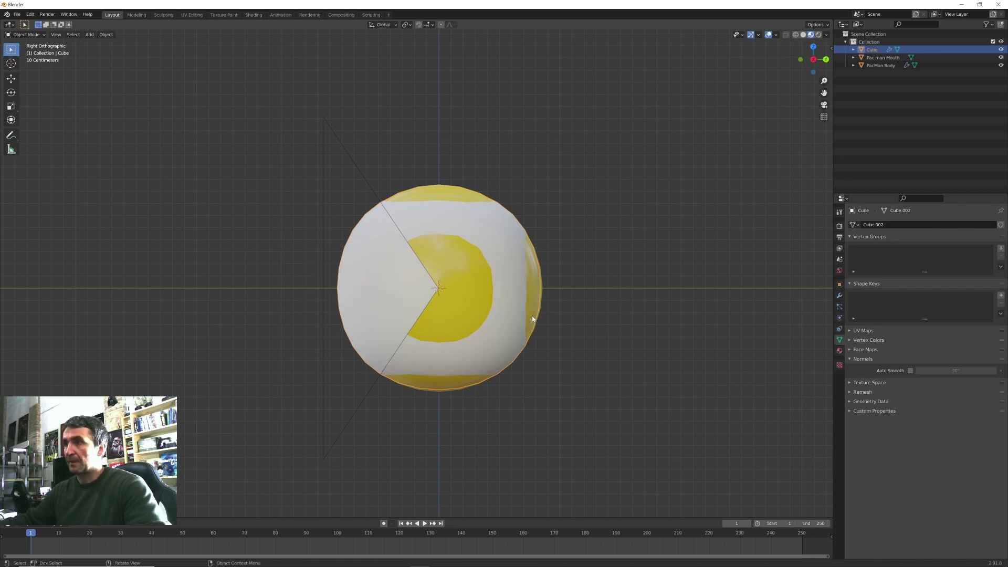
# Step: Shrink the sphere to about 0.83 and subtract it from PacMan Body with Bool Tool Difference
pyautogui.moveTo(532, 316); pyautogui.dragTo(575, 325, button='middle')
pyautogui.press('s')
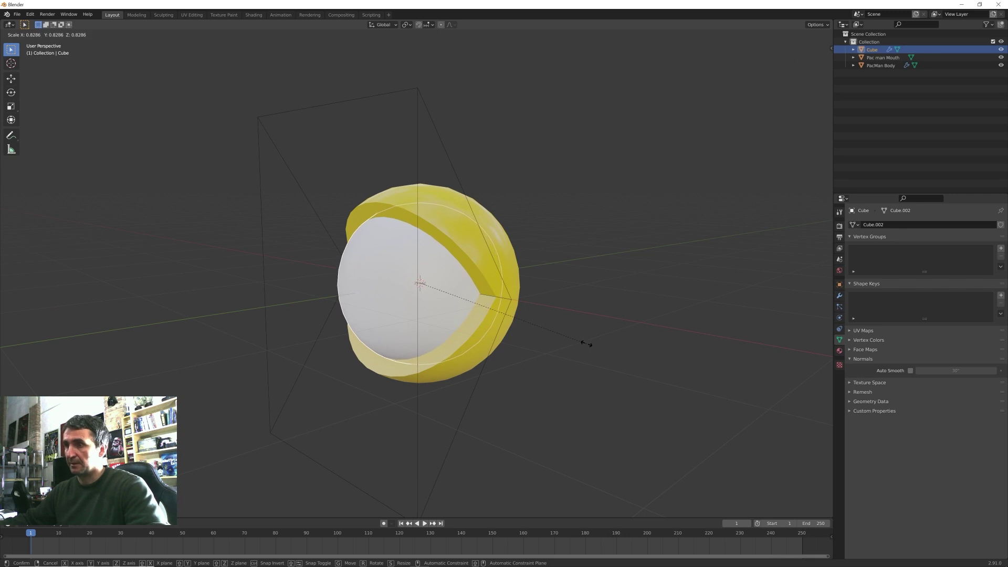
pyautogui.click(587, 344)
pyautogui.scroll(2, 572, 353)
pyautogui.moveTo(556, 342); pyautogui.dragTo(332, 239, button='middle')
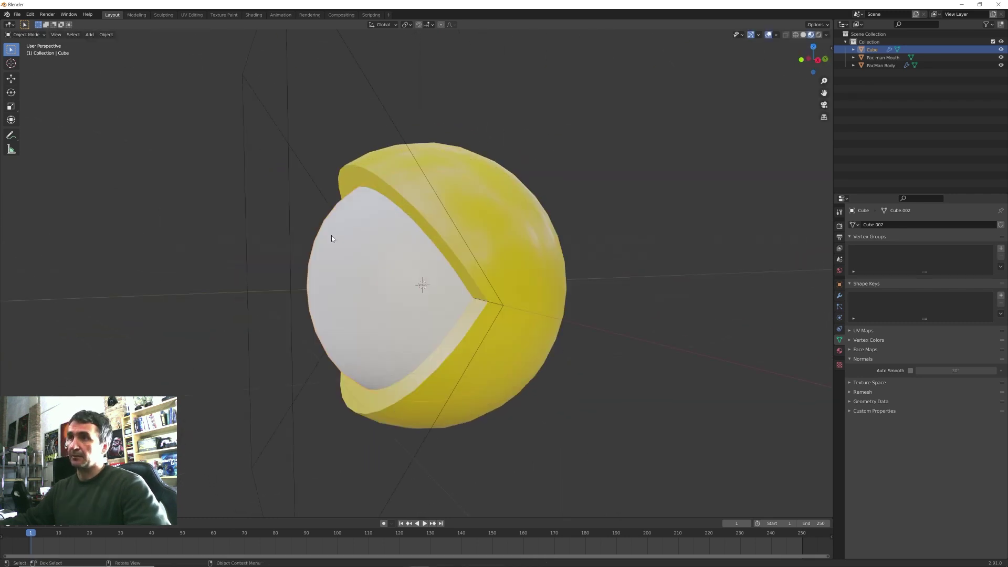
pyautogui.keyDown('shift'); pyautogui.click(494, 166); pyautogui.keyUp('shift')
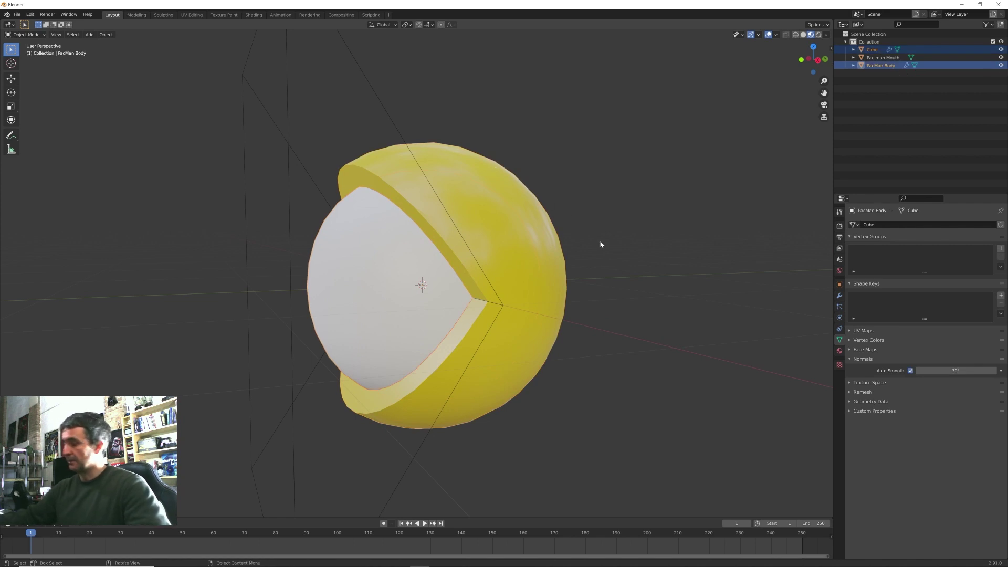
pyautogui.press('ctrl+KP_Subtract')
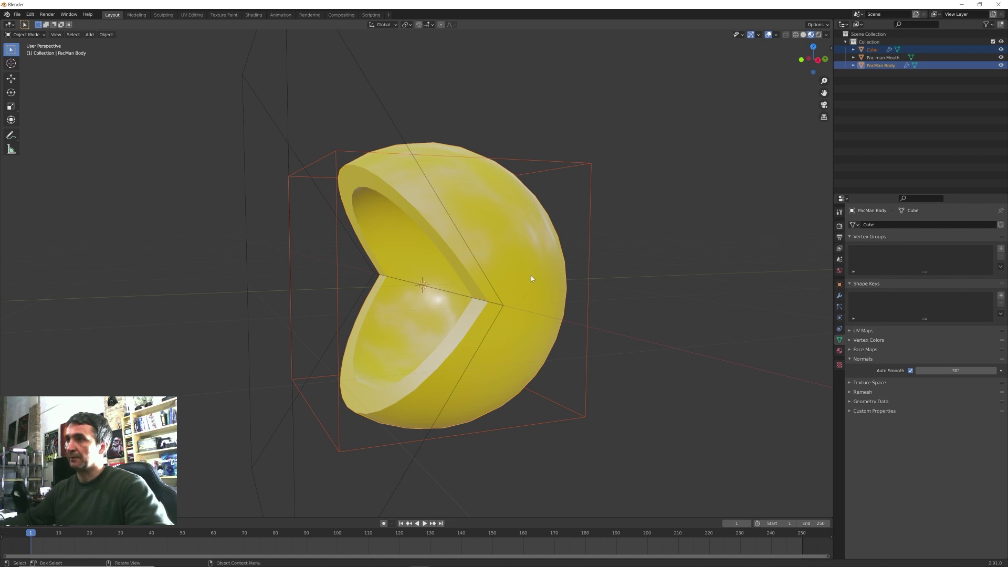
pyautogui.moveTo(532, 276)
pyautogui.mouseDown(button='middle')
pyautogui.moveTo(562, 272)
pyautogui.moveTo(551, 271)
pyautogui.mouseUp(button='middle')
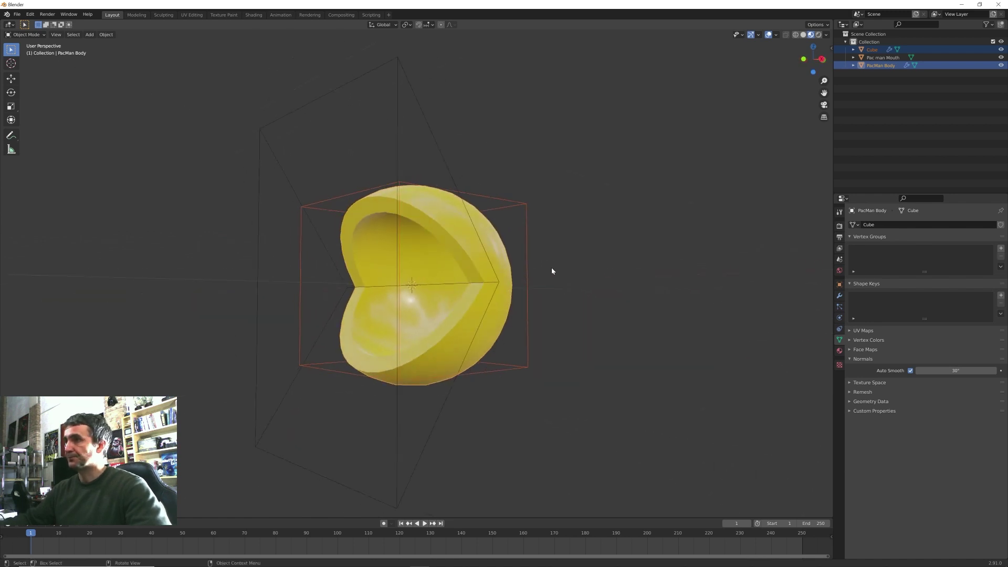
pyautogui.click(448, 160)
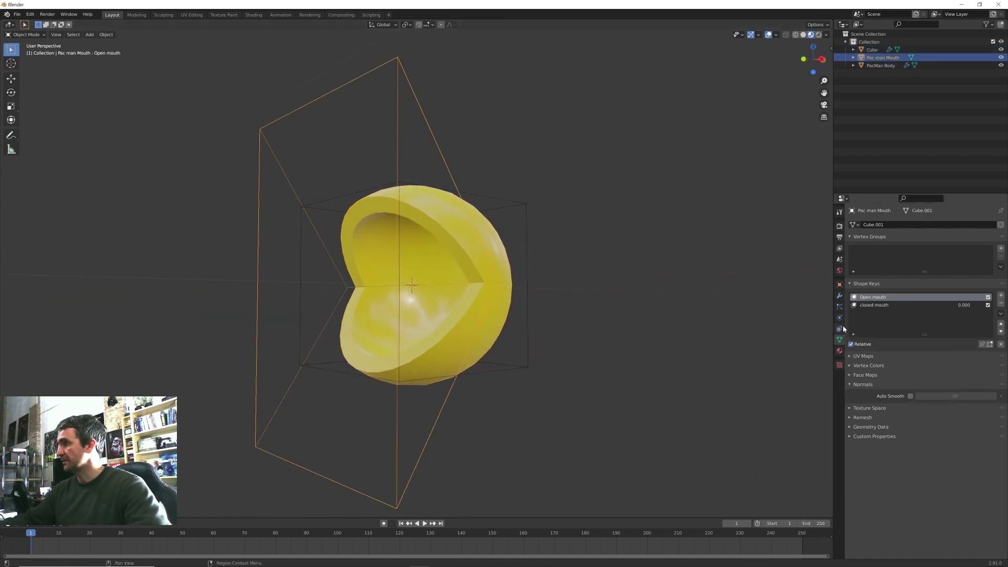
# Step: Drag the closed mouth shape key value to test the mouth shutting and reopening
pyautogui.click(881, 306)
pyautogui.moveTo(951, 353); pyautogui.dragTo(908, 353)
pyautogui.moveTo(619, 315); pyautogui.dragTo(525, 246, button='middle')
# Step: Select PacMan Body and show its boolean modifiers in Modifier Properties
pyautogui.click(468, 283)
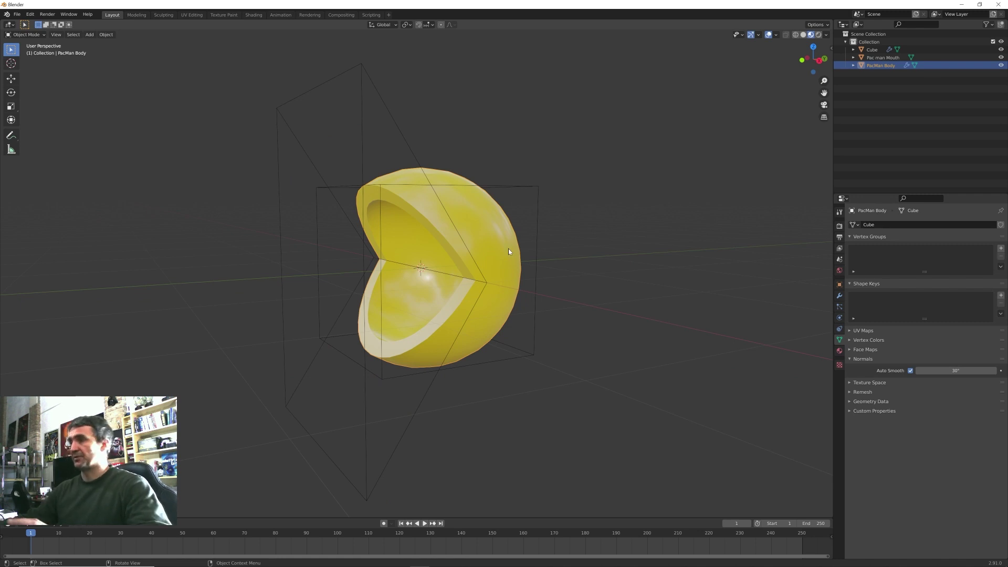
pyautogui.press('KP_3')
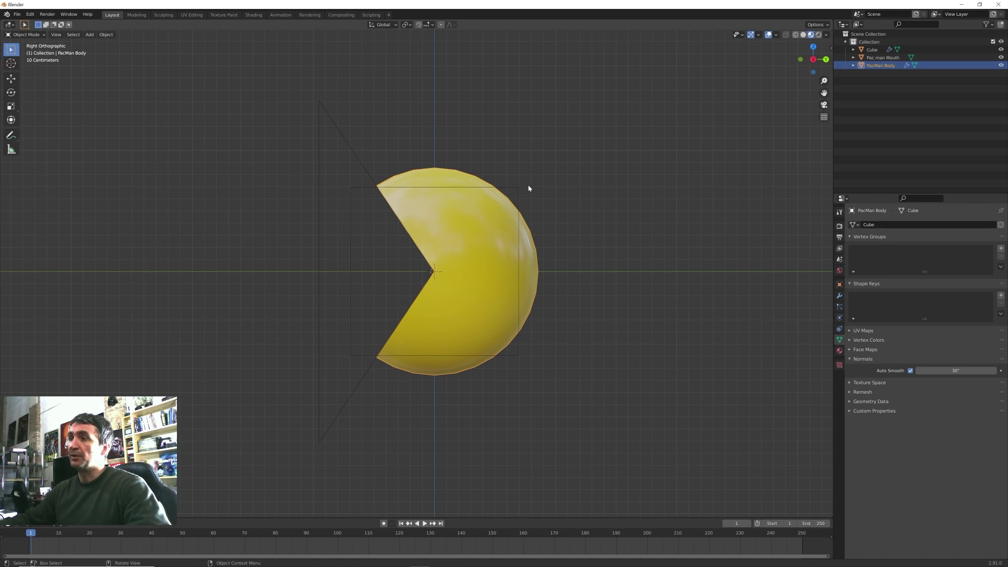
pyautogui.moveTo(475, 259); pyautogui.dragTo(490, 266, button='middle')
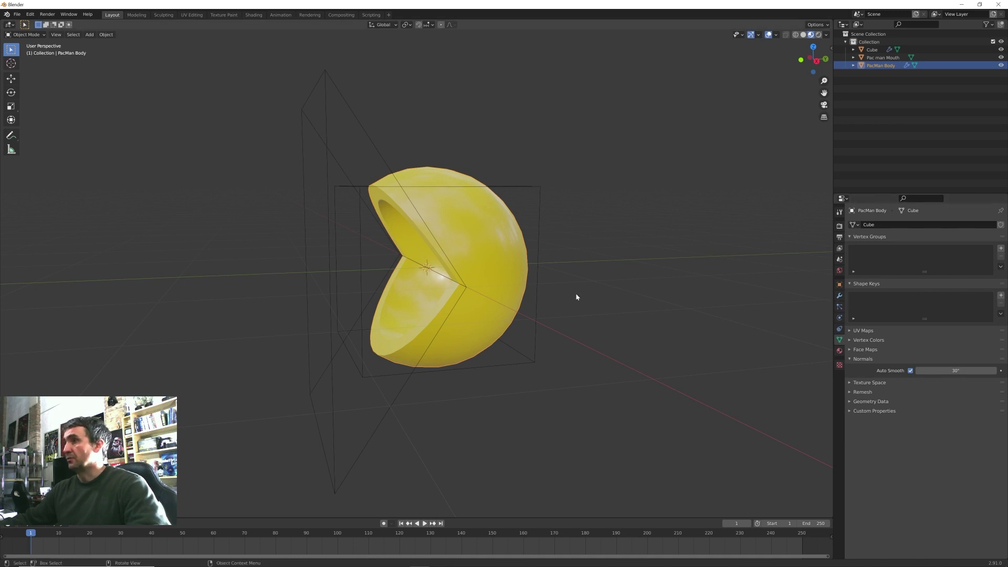
pyautogui.click(839, 296)
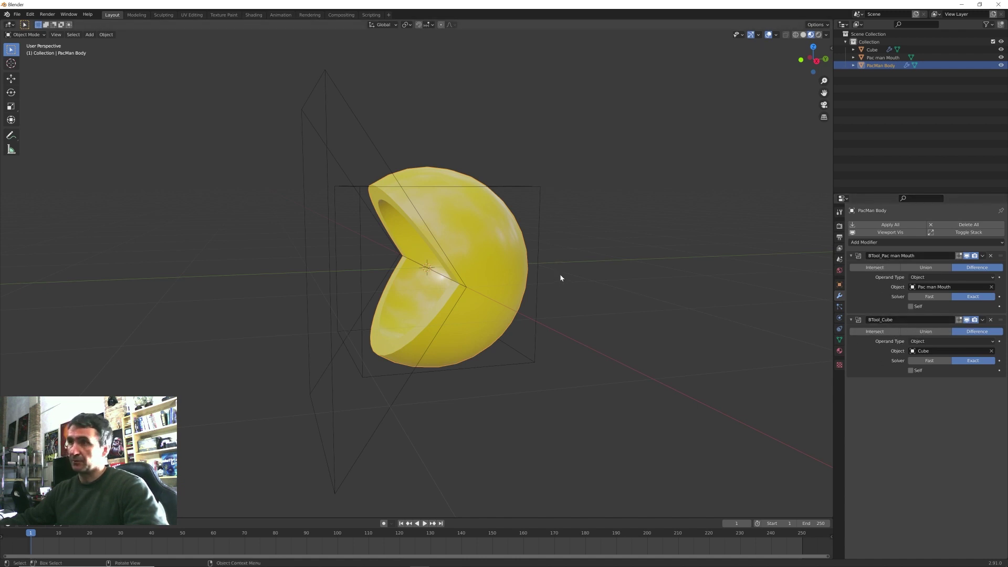
# Step: Apply the BTool_Cube boolean modifier permanently to PacMan Body
pyautogui.moveTo(560, 277); pyautogui.dragTo(509, 268, button='middle')
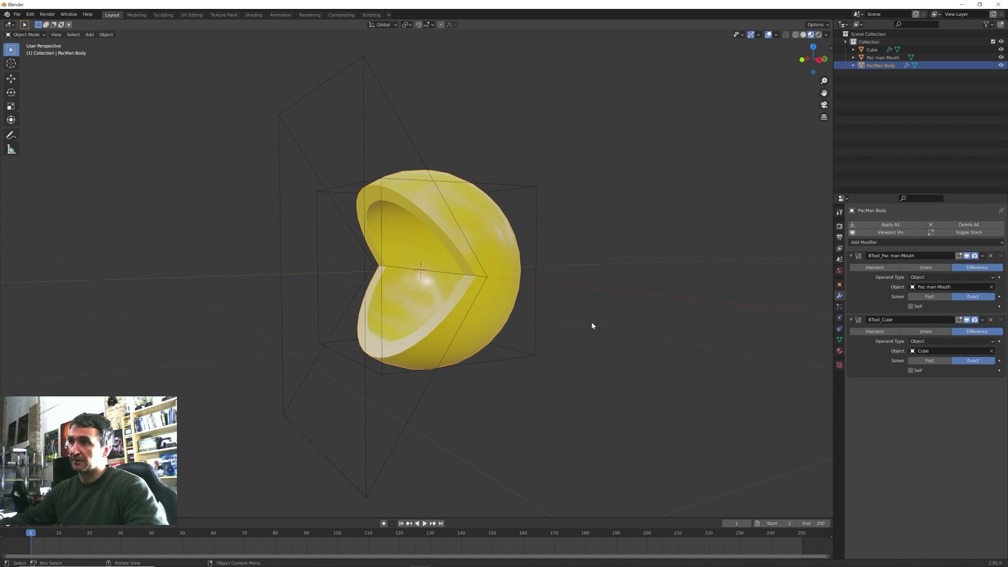
pyautogui.moveTo(593, 325); pyautogui.dragTo(635, 335, button='middle')
pyautogui.click(982, 319)
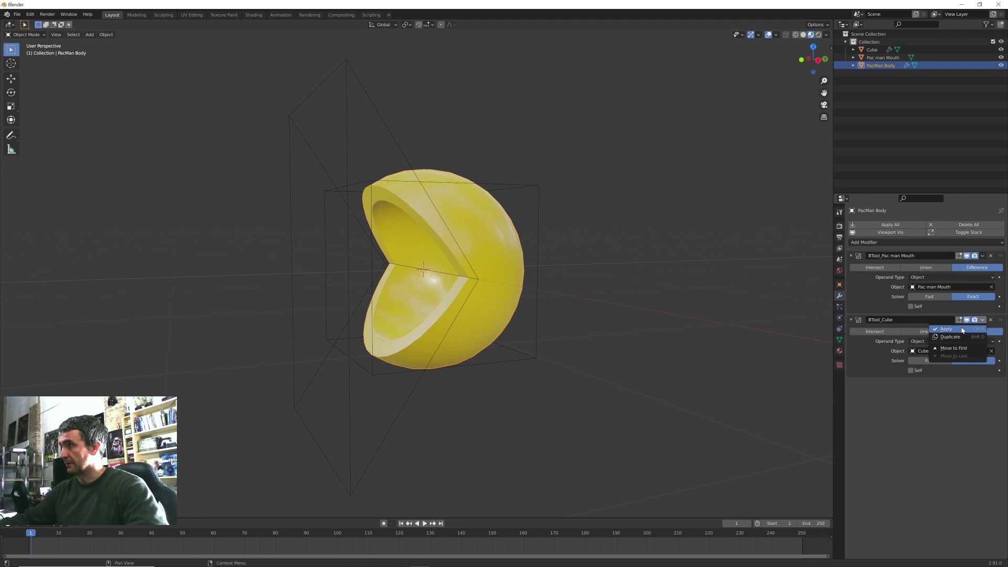
pyautogui.click(931, 331)
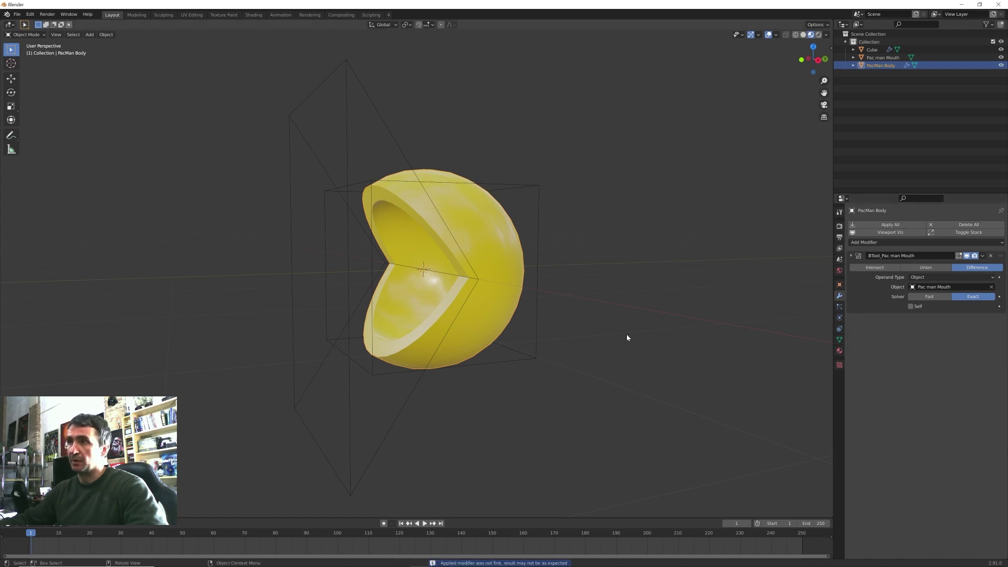
# Step: Delete the inner Cube sphere from the scene
pyautogui.press('KP_3')
pyautogui.click(395, 206)
pyautogui.press('x')
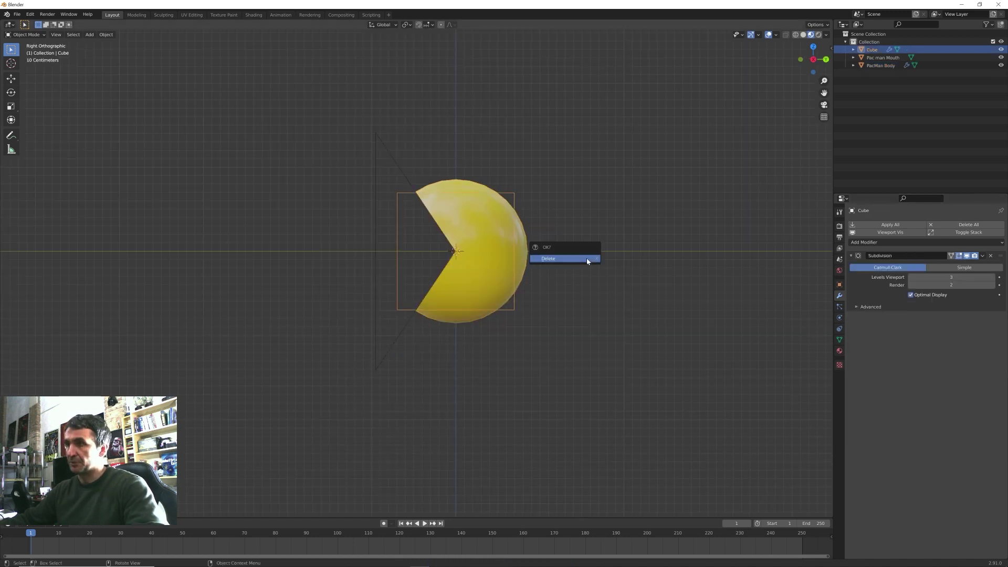
pyautogui.click(588, 259)
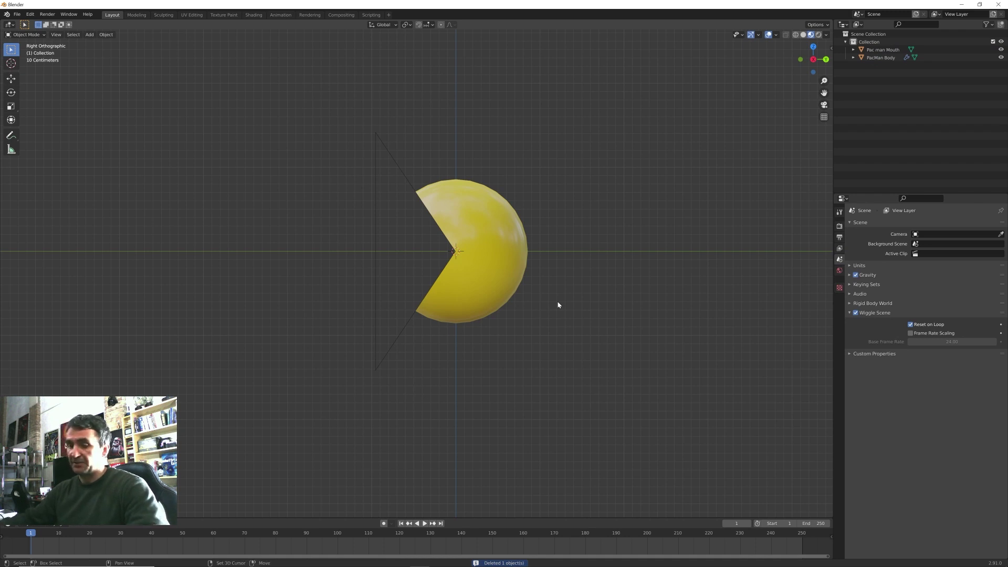
pyautogui.hotkey('shift', 'a')
pyautogui.moveTo(536, 382)
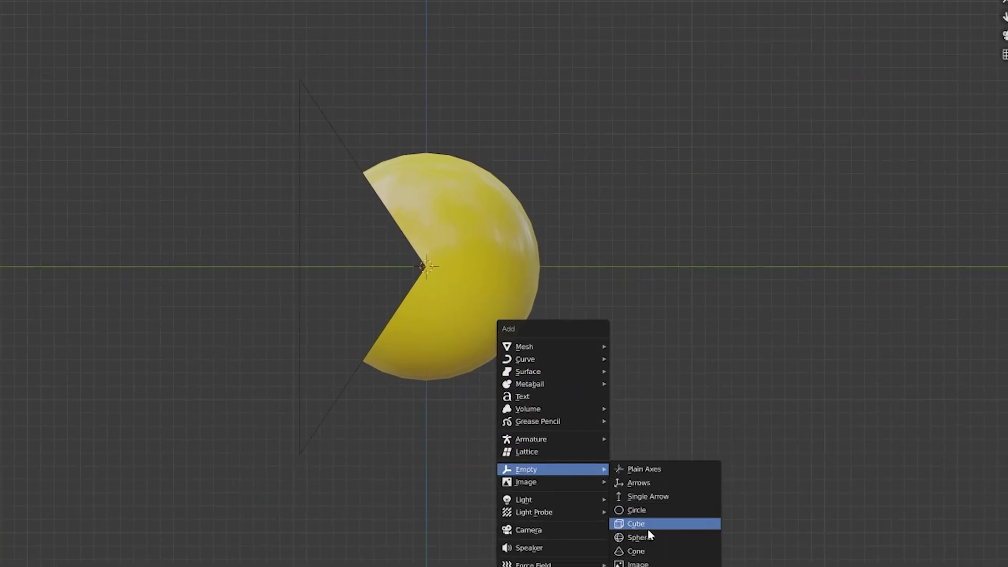
# Step: Add a sphere Empty, scale it up around Pac-Man, and name it CTR_Pacman
pyautogui.click(649, 536)
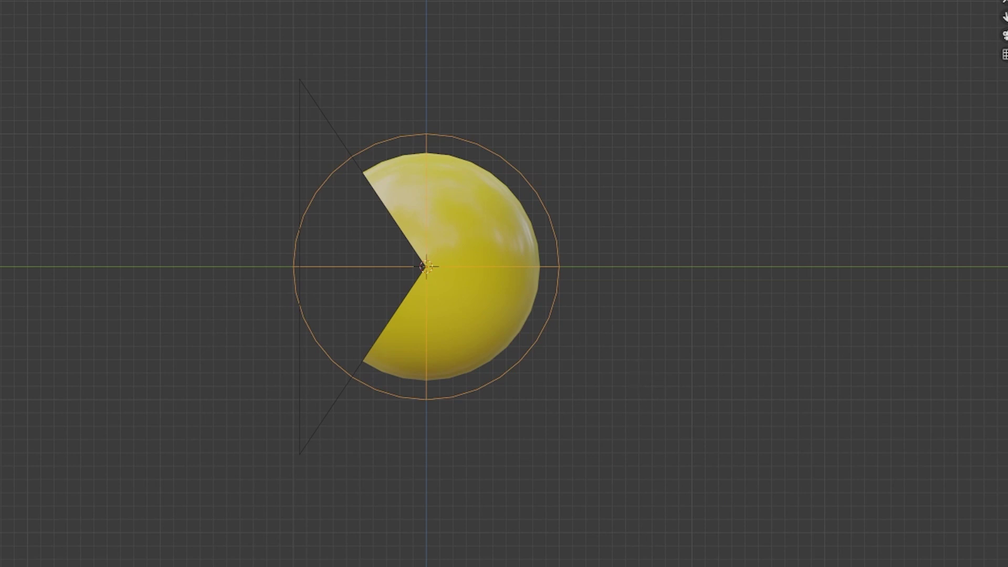
pyautogui.press('s')
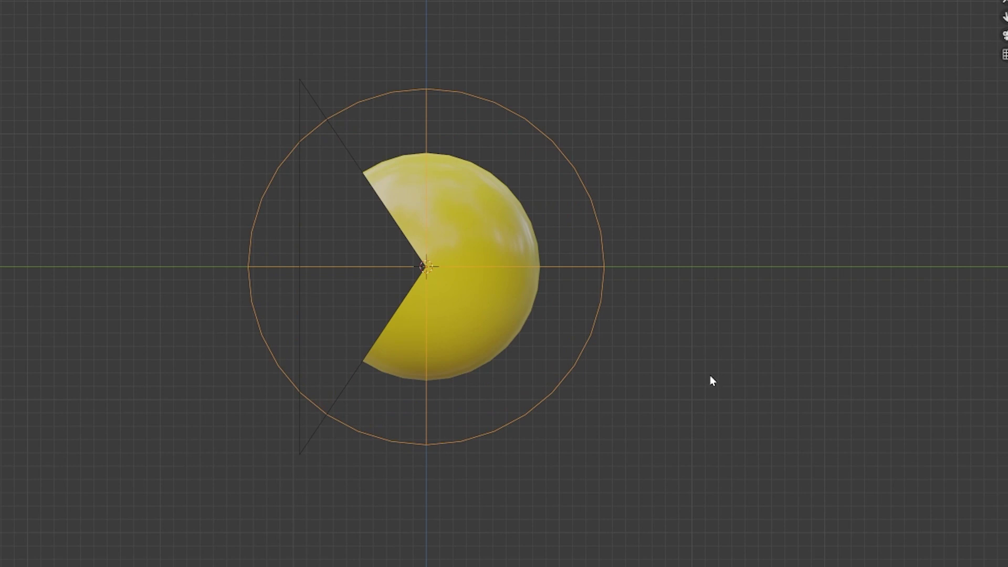
pyautogui.press('F2')
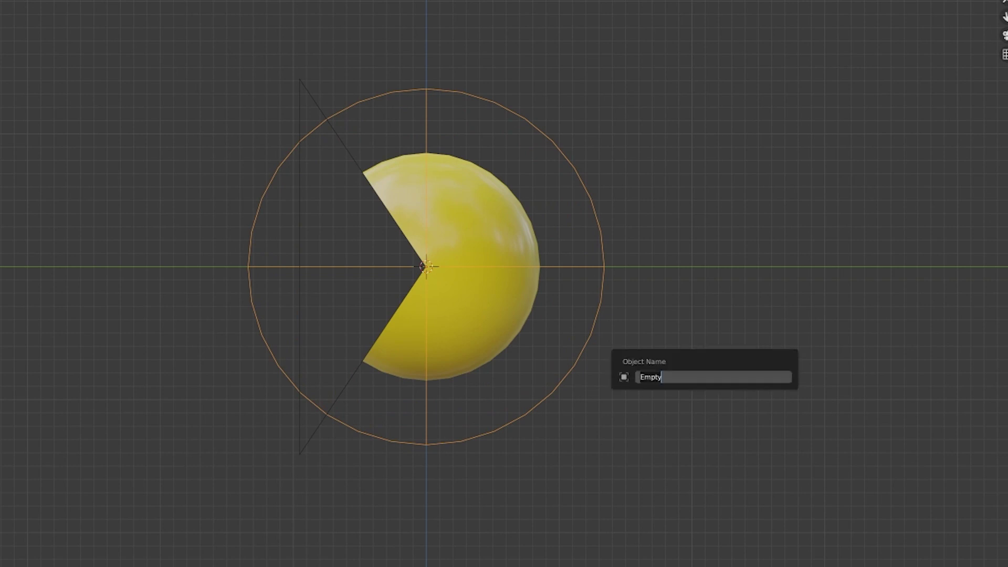
pyautogui.write('CTR_Pacman')
pyautogui.press('Return')
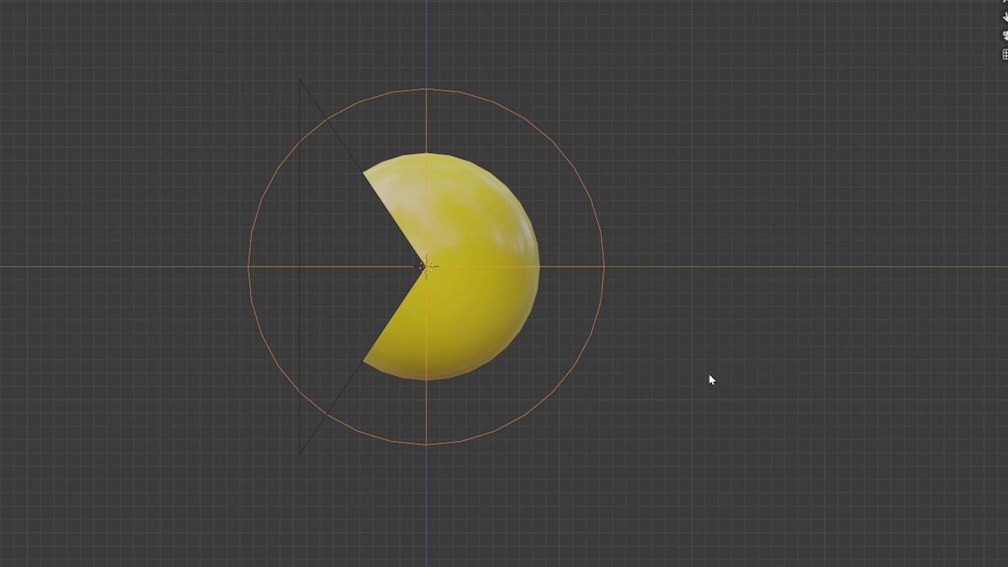
# Step: Parent the mouth and body objects to the CTR_Pacman empty with Ctrl+P Object
pyautogui.click(362, 171)
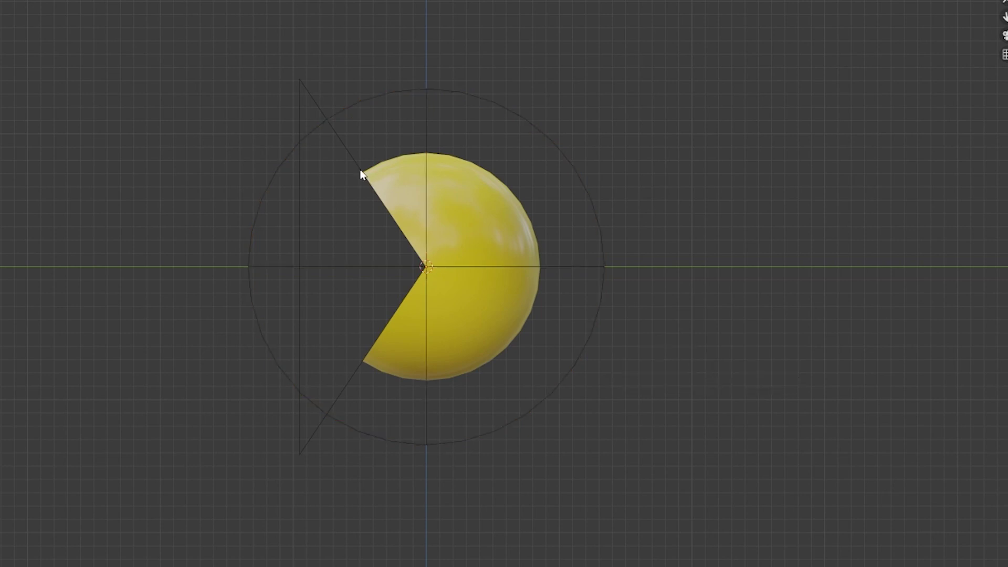
pyautogui.keyDown('shift'); pyautogui.click(470, 197); pyautogui.keyUp('shift')
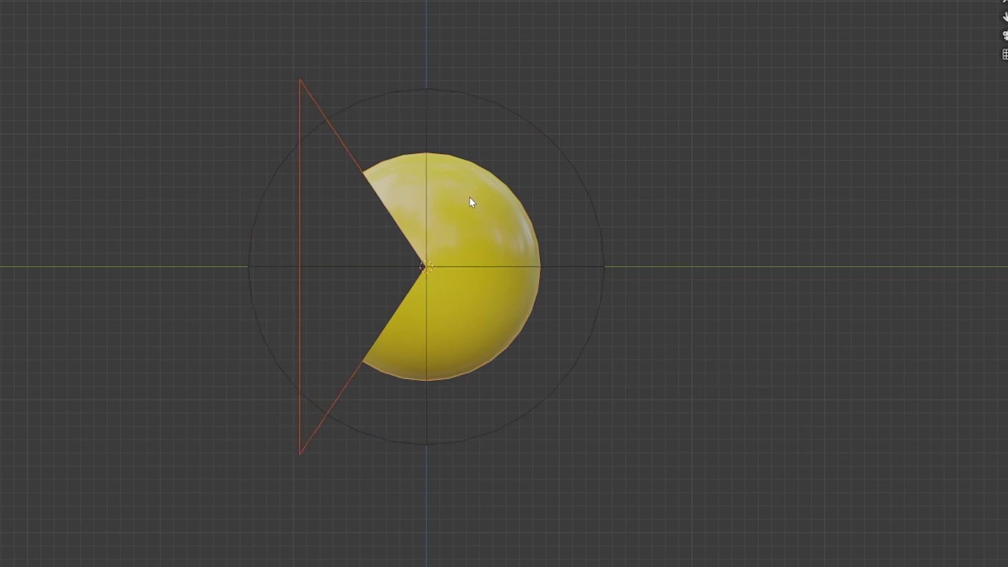
pyautogui.keyDown('shift'); pyautogui.click(553, 146); pyautogui.keyUp('shift')
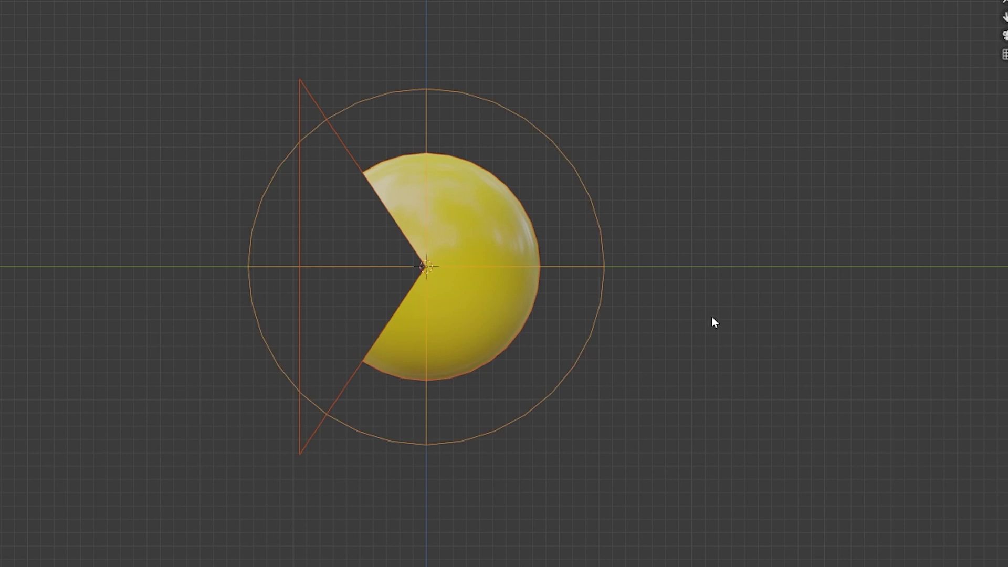
pyautogui.hotkey('ctrl', 'p')
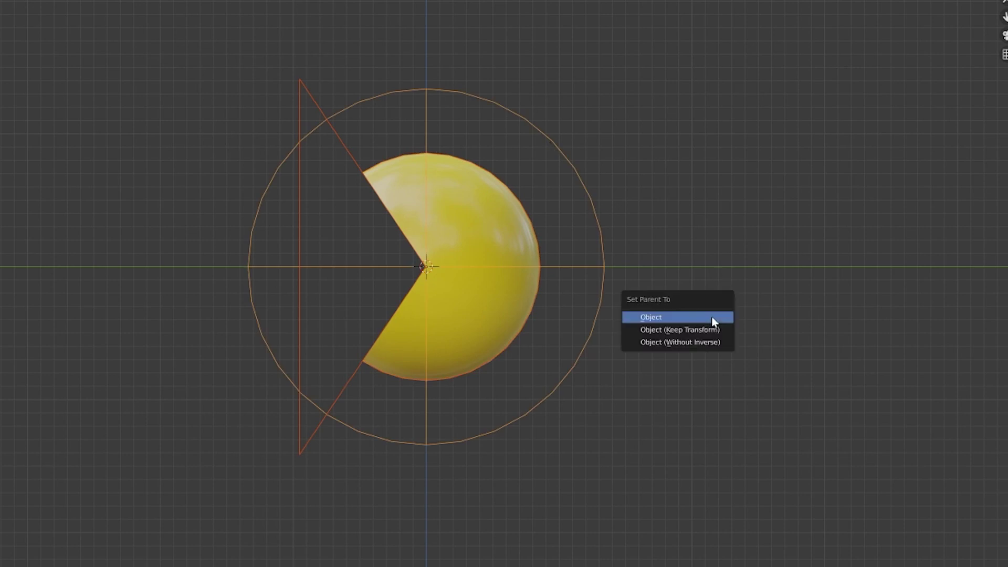
pyautogui.click(710, 317)
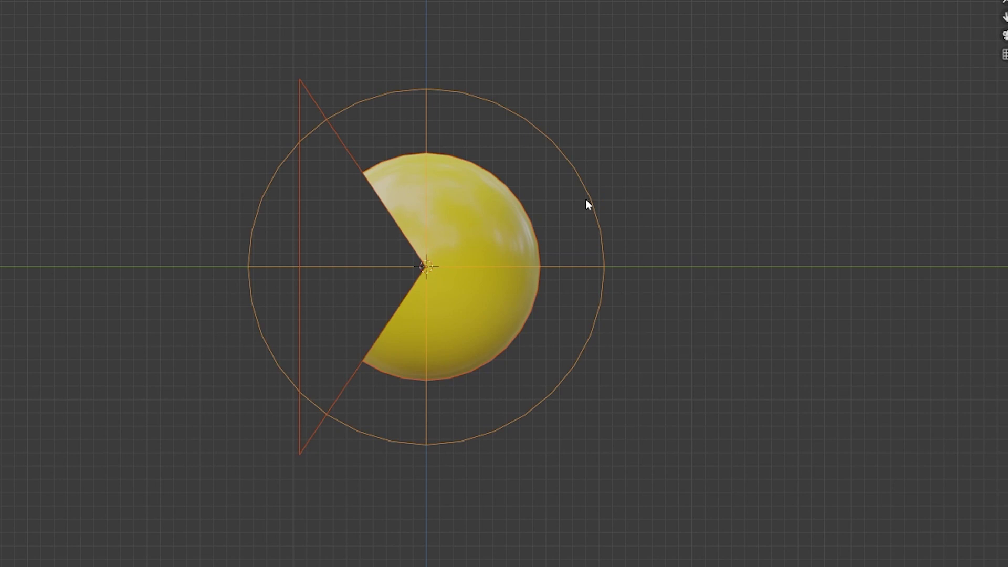
# Step: Move the Pac-Man group so it sits centred on the axes
pyautogui.press('g')
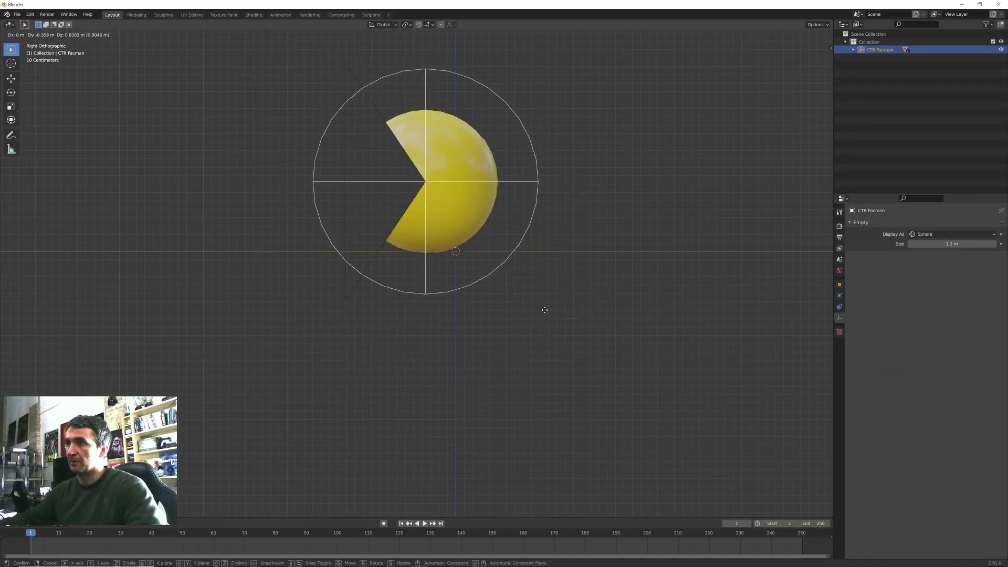
pyautogui.click(580, 315)
pyautogui.press('r')
pyautogui.press('r')
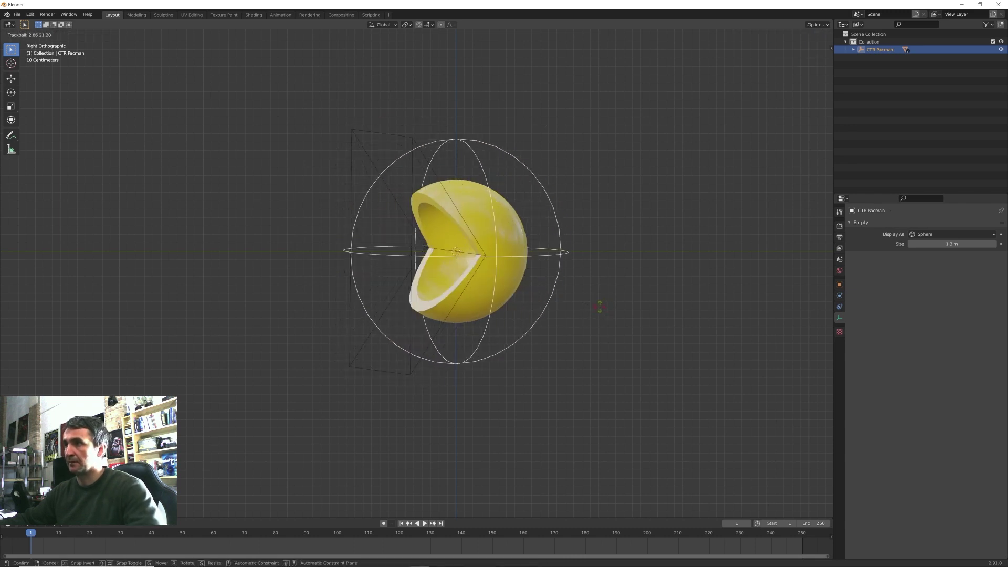
# Step: Cancel the rotation, split the 3D view in two, and make the lower area a Graph Editor
pyautogui.rightClick(600, 307)
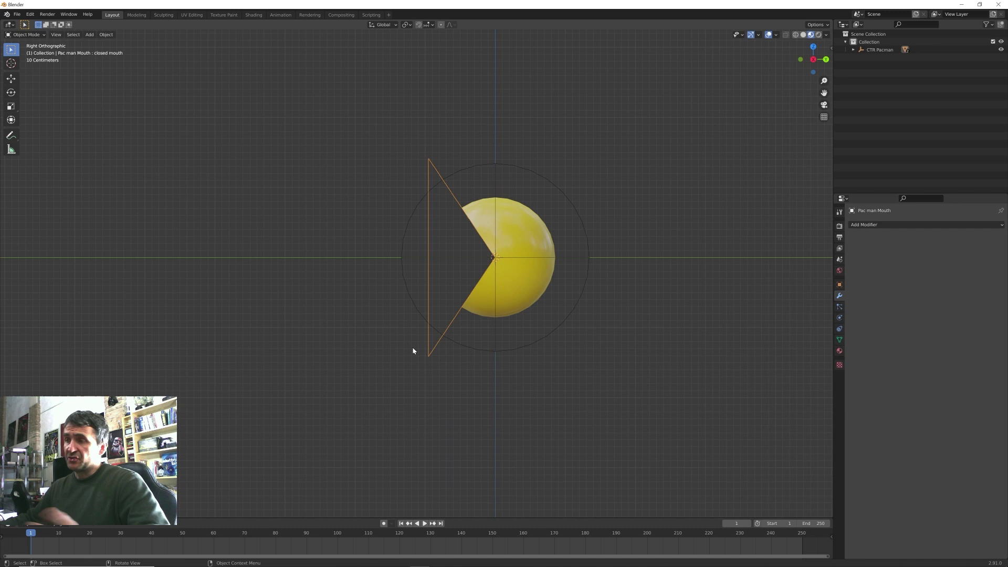
pyautogui.moveTo(3, 516); pyautogui.dragTo(25, 321)
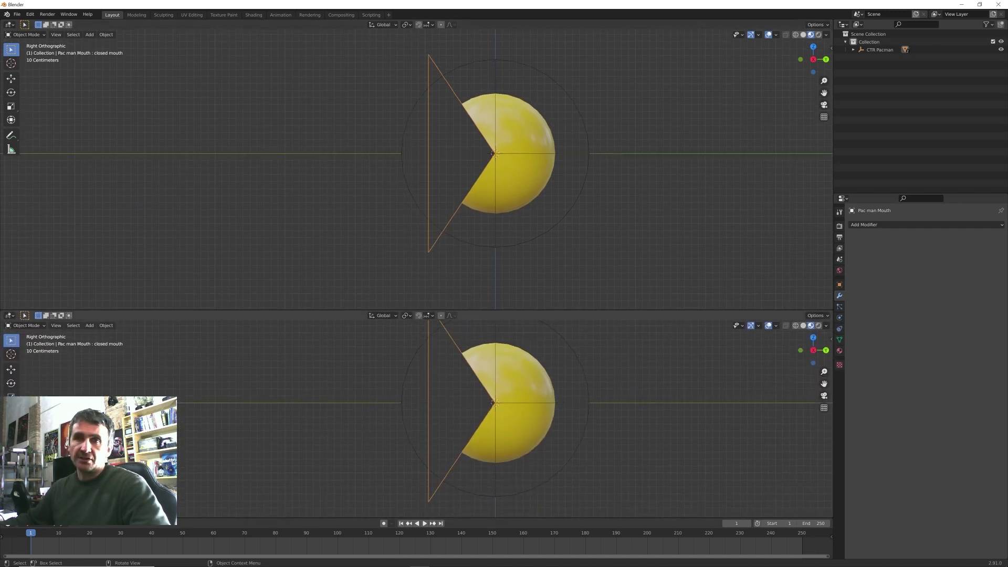
pyautogui.click(10, 317)
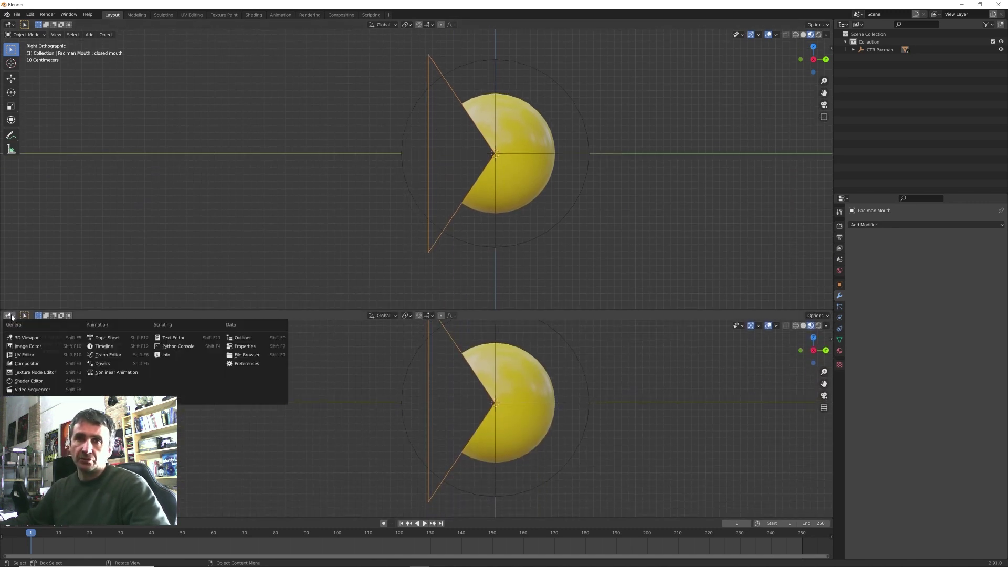
pyautogui.click(105, 356)
# Step: Reframe the views and add a UV sphere to serve as a pellet
pyautogui.press('Home')
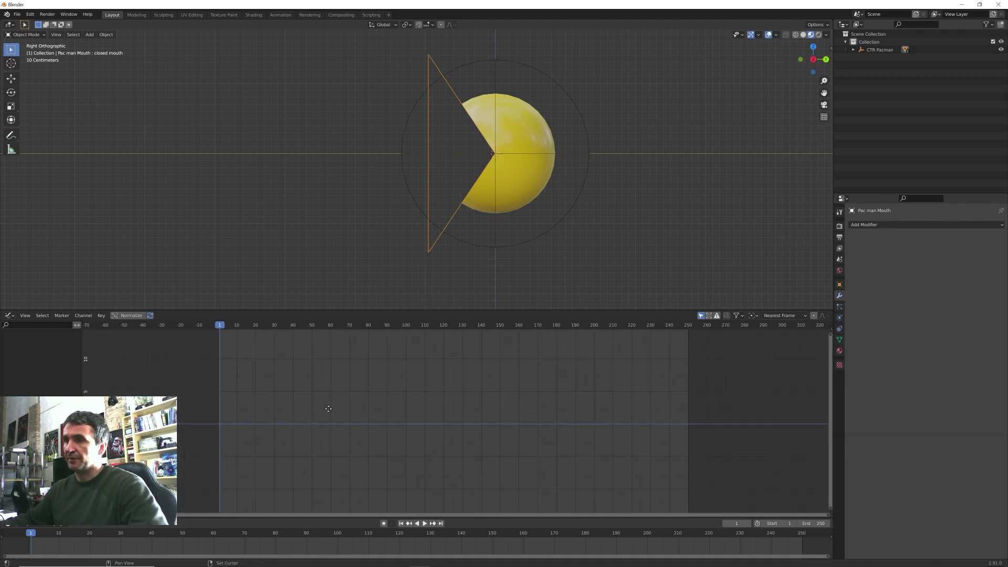
pyautogui.scroll(1, 359, 418)
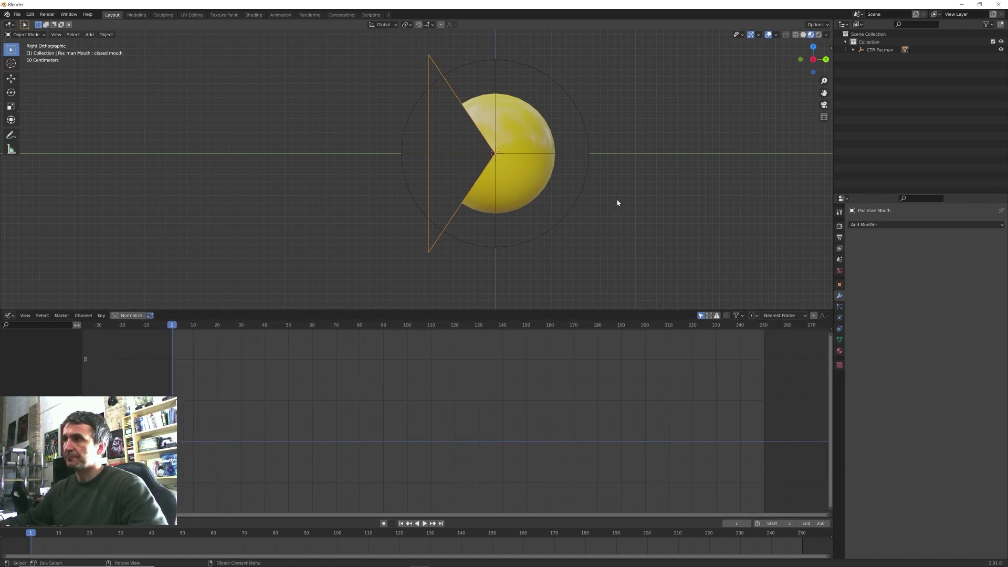
pyautogui.scroll(-1, 618, 203)
pyautogui.keyDown('shift'); pyautogui.moveTo(589, 219); pyautogui.dragTo(622, 225, button='middle'); pyautogui.keyUp('shift')
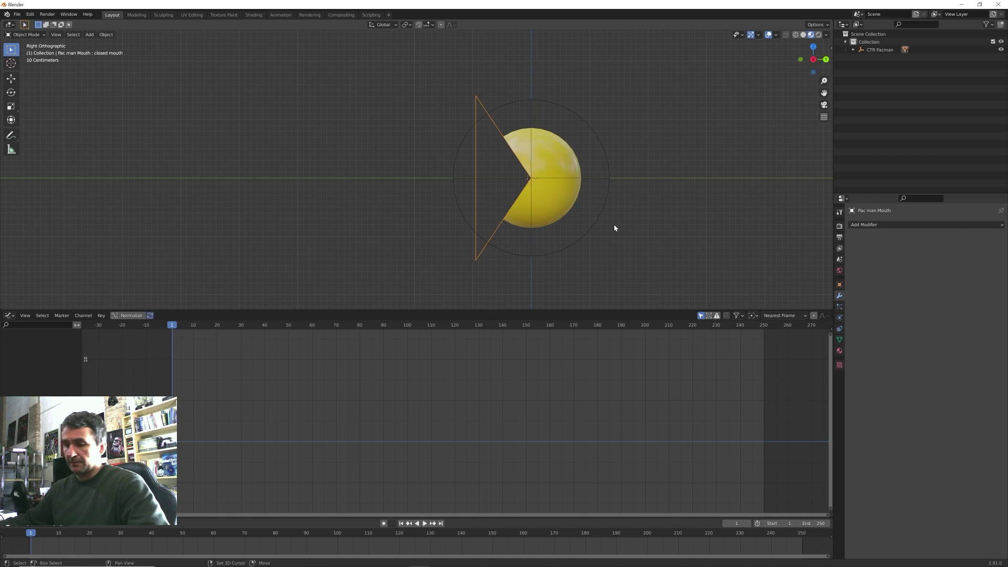
pyautogui.hotkey('shift', 'a')
pyautogui.moveTo(608, 149)
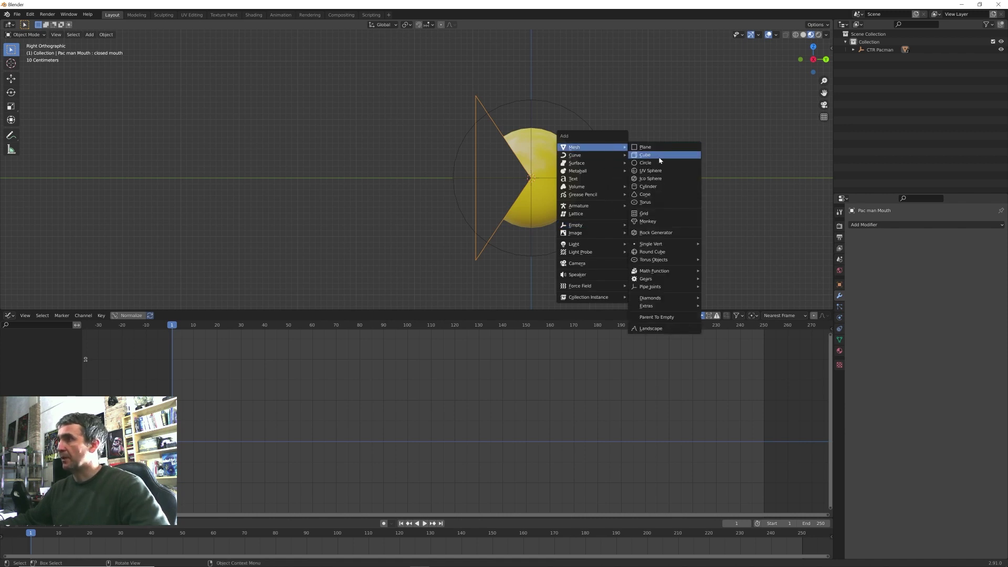
pyautogui.click(656, 173)
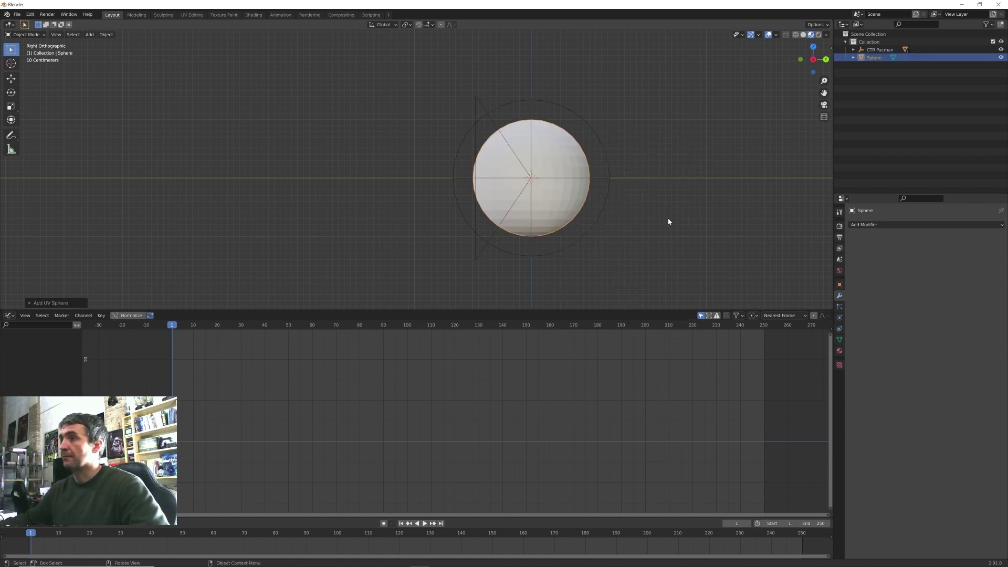
pyautogui.press('Tab')
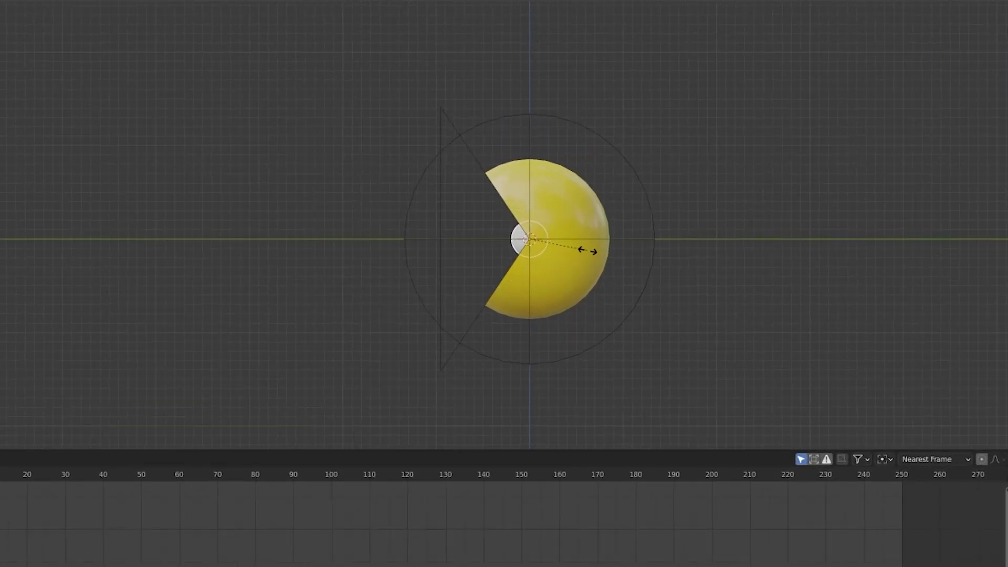
# Step: Confirm Pac-Man's resize and apply it as his base scale
pyautogui.click(593, 255)
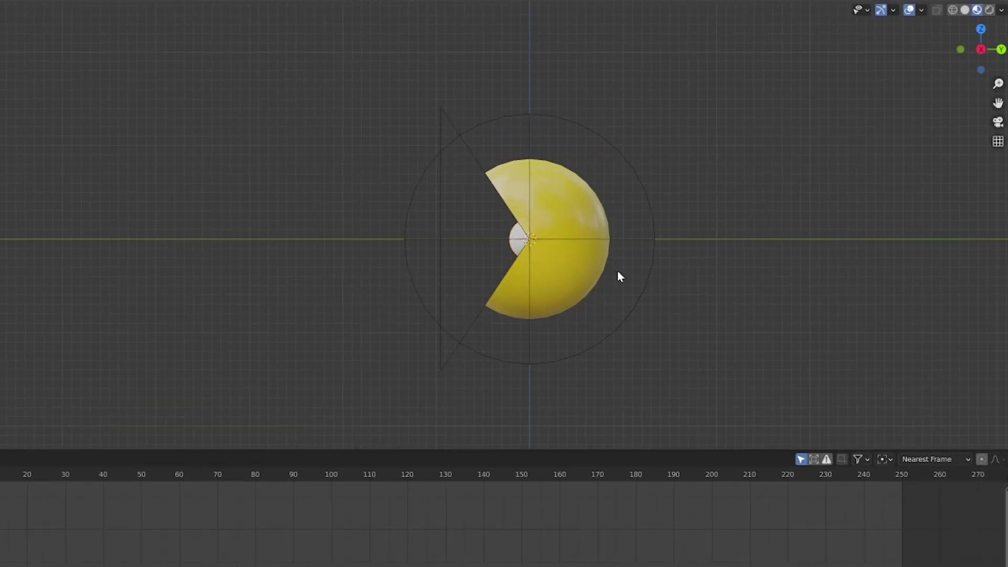
pyautogui.hotkey('ctrl', 'a')
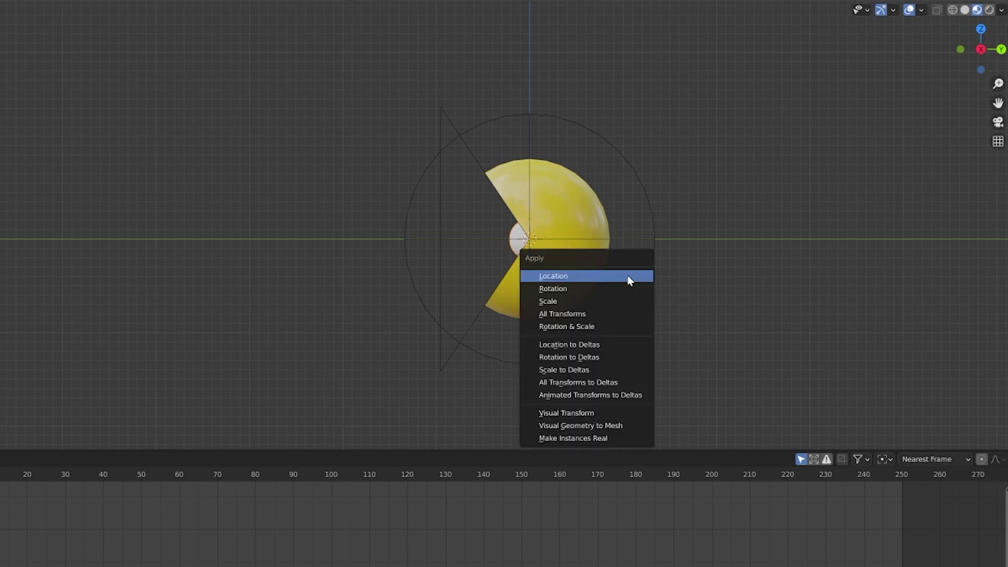
pyautogui.click(601, 299)
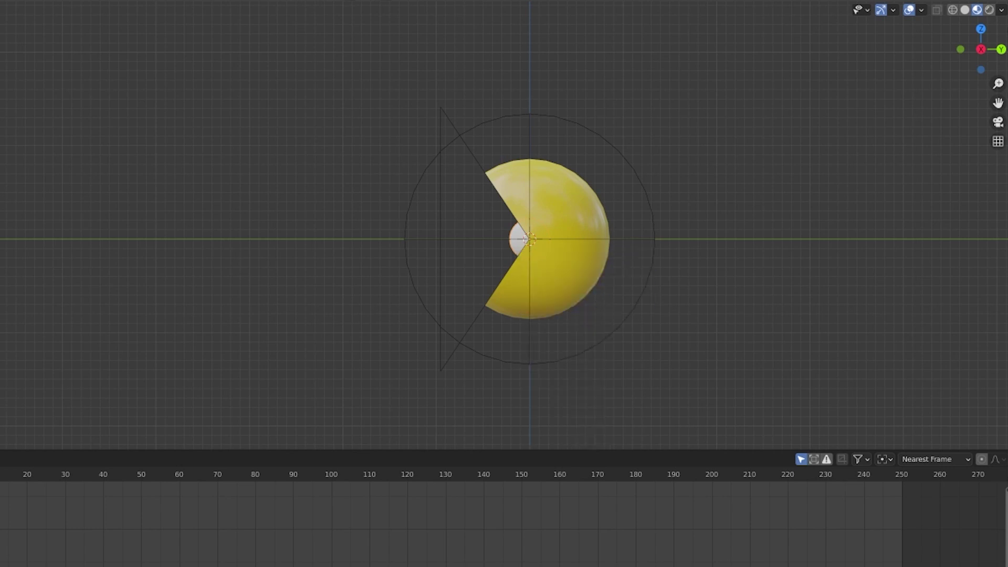
# Step: Move the white sphere left along the line, out of Pac-Man's mouth
pyautogui.hotkey('shift', 'space')
pyautogui.press('g')
pyautogui.moveTo(583, 237); pyautogui.dragTo(393, 246)
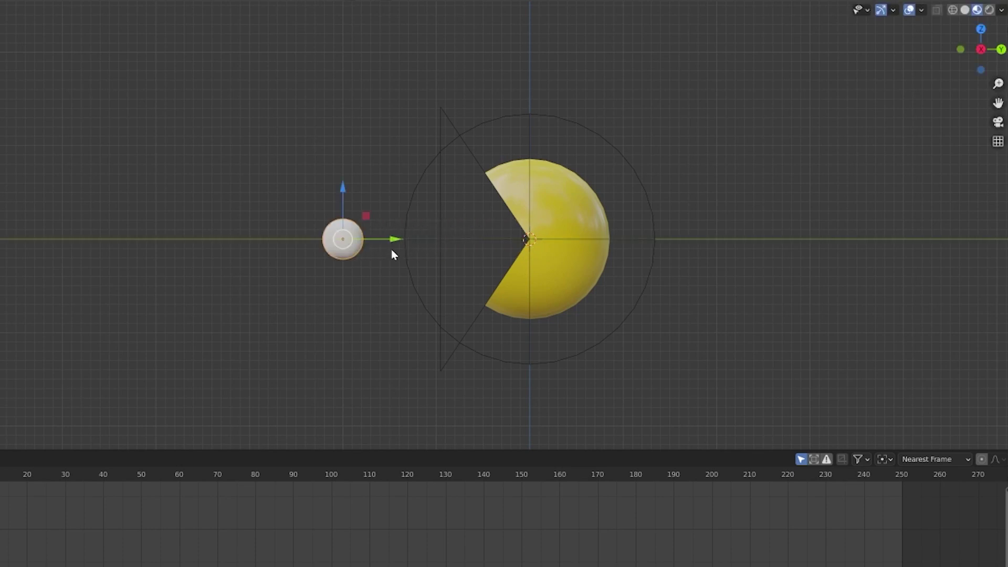
# Step: Shade the white pellet smooth and duplicate it leftward along Y
pyautogui.rightClick(332, 247)
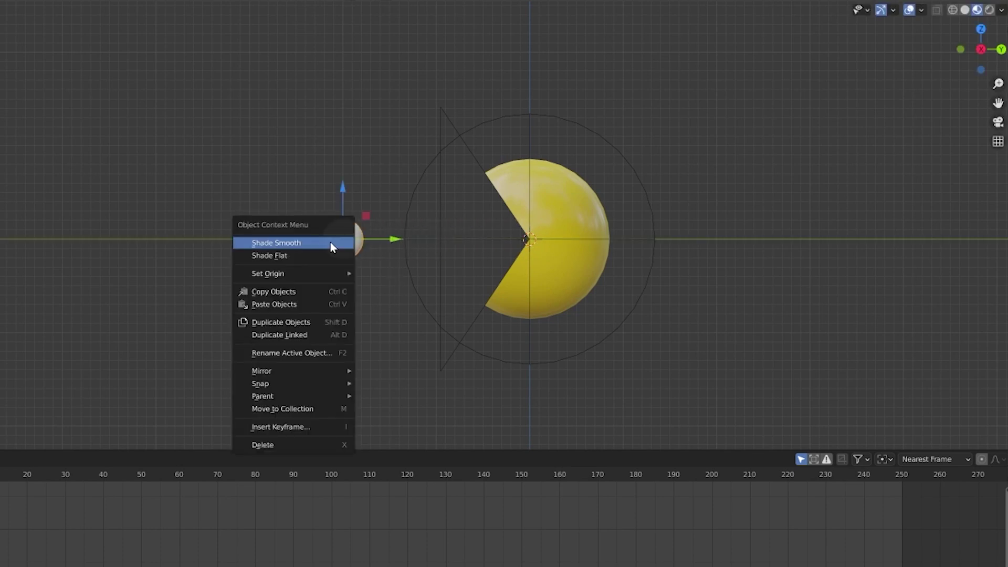
pyautogui.click(331, 244)
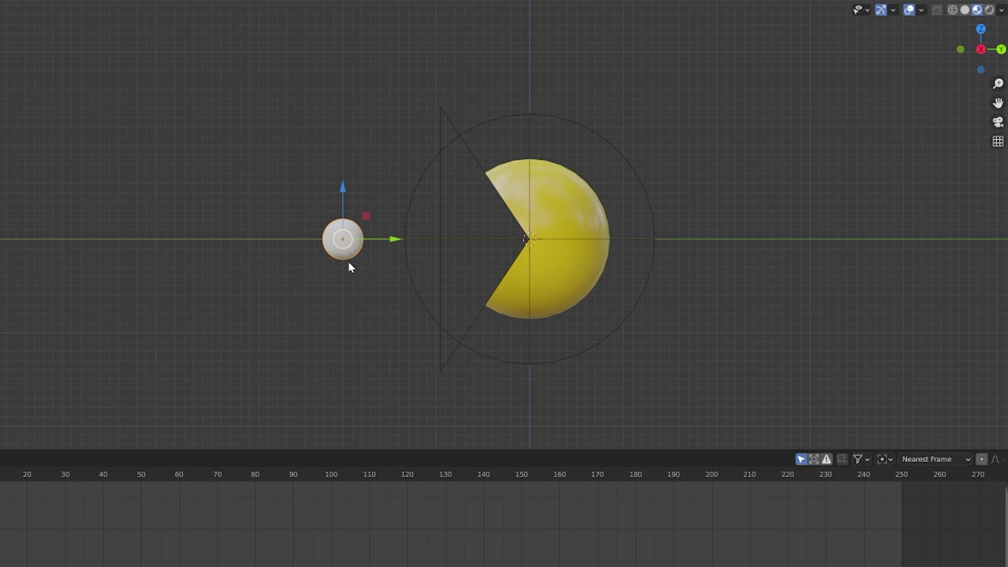
pyautogui.hotkey('shift', 'd')
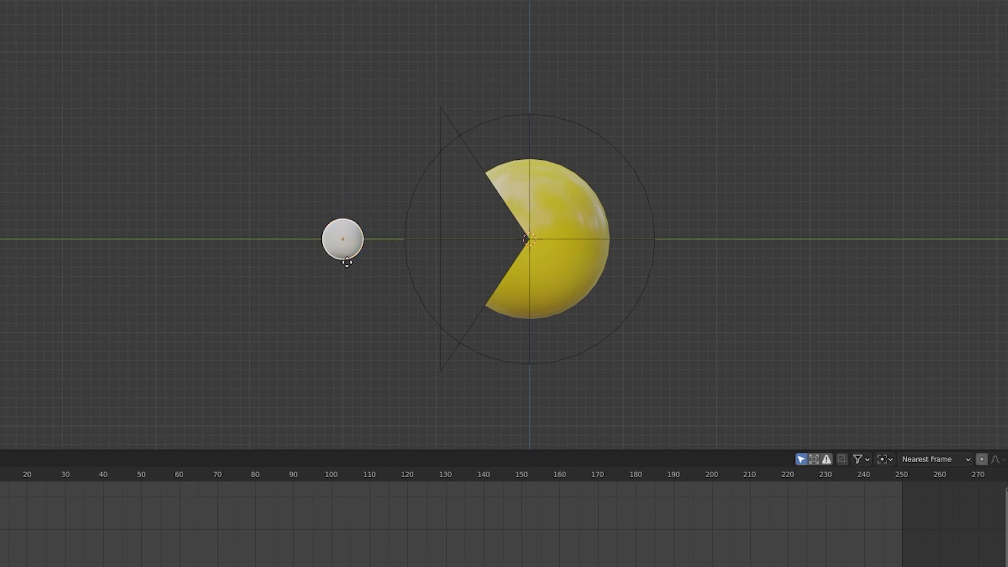
pyautogui.press('y')
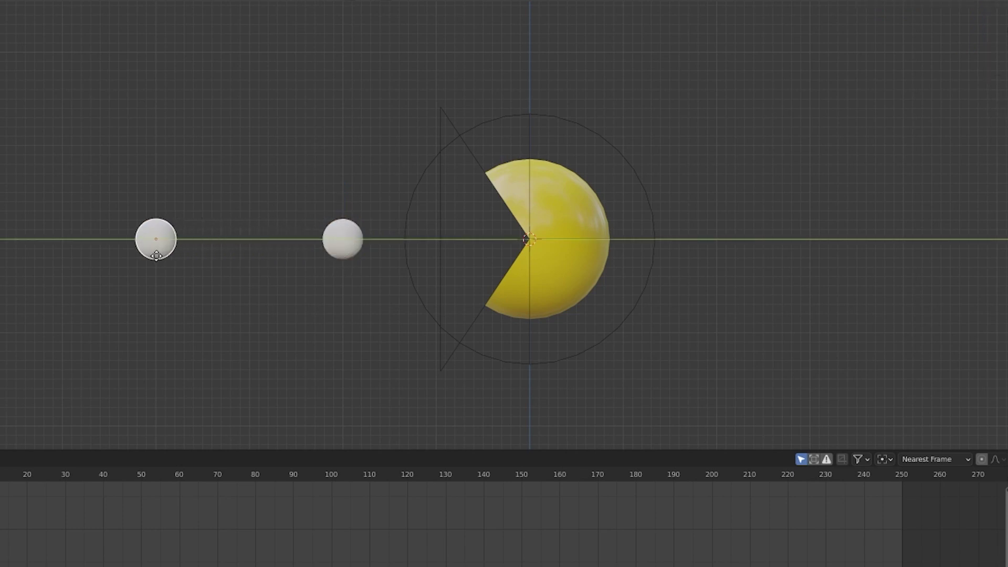
pyautogui.click(155, 253)
# Step: Duplicate both pellets along Y to make a row of four, then show the sidebar
pyautogui.keyDown('shift'); pyautogui.click(354, 254); pyautogui.keyUp('shift')
pyautogui.keyDown('shift'); pyautogui.moveTo(397, 286); pyautogui.dragTo(549, 290, button='middle'); pyautogui.keyUp('shift')
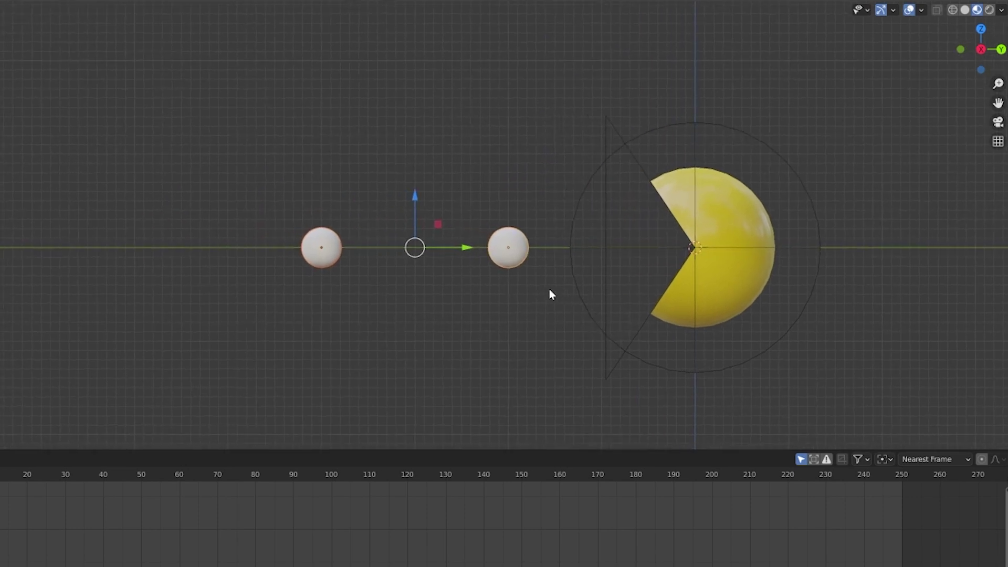
pyautogui.hotkey('shift', 'd')
pyautogui.press('y')
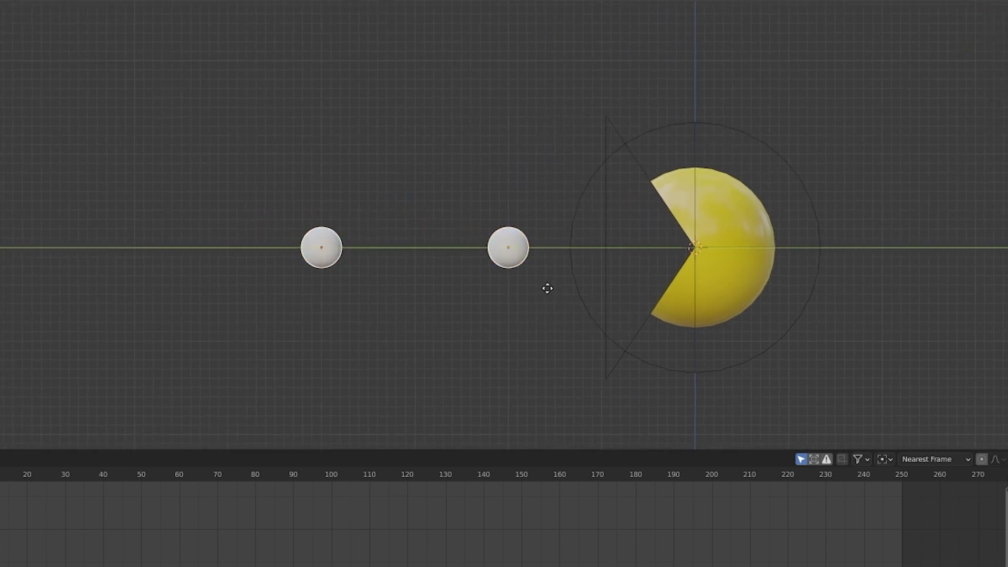
pyautogui.click(312, 278)
pyautogui.scroll(-2, 490, 320)
pyautogui.keyDown('shift'); pyautogui.moveTo(491, 320); pyautogui.dragTo(466, 313, button='middle'); pyautogui.keyUp('shift')
pyautogui.scroll(1, 471, 321)
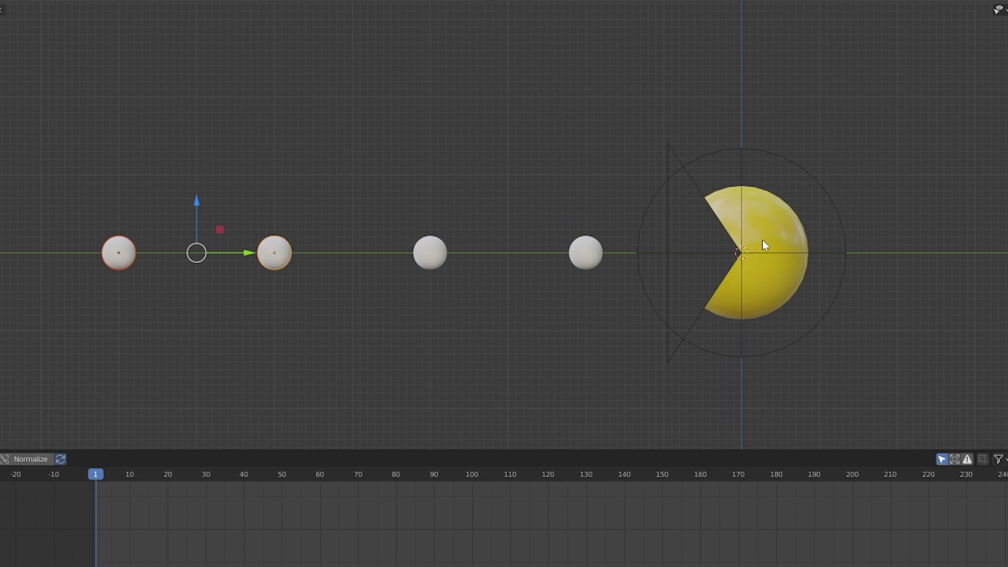
pyautogui.press('n')
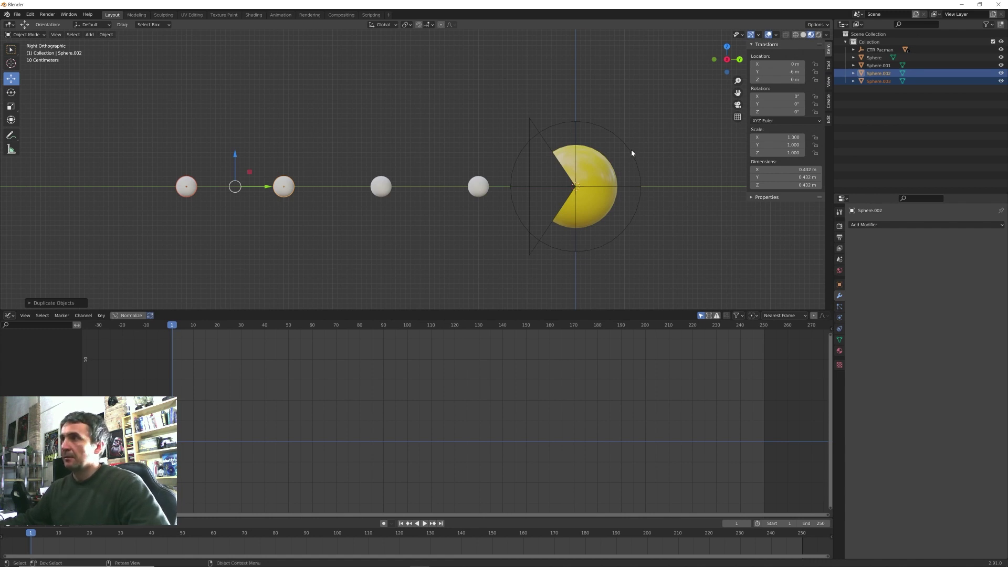
# Step: Select the Pac man Mouth triangle and show its Object Data shape keys, Open mouth and closed mouth
pyautogui.click(630, 216)
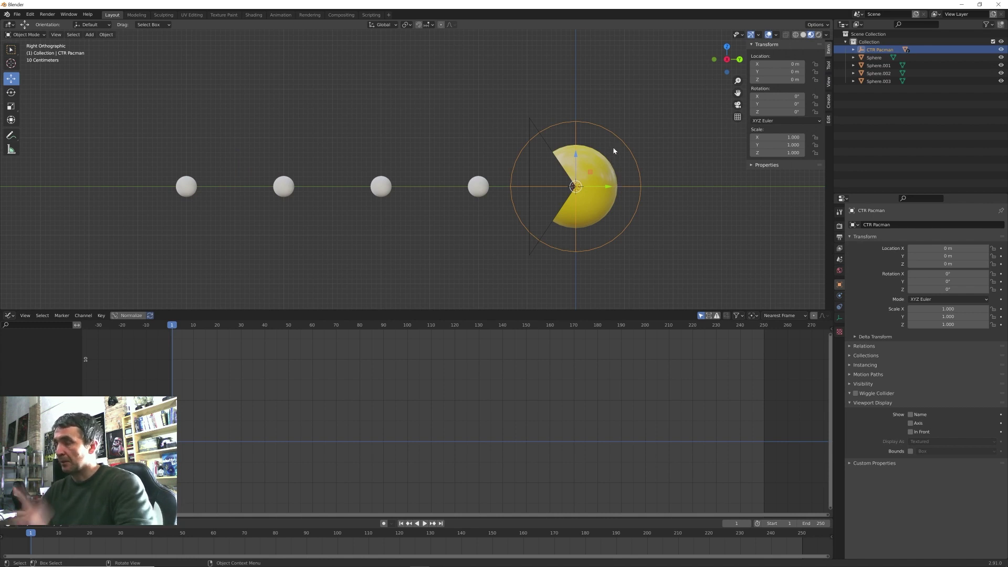
pyautogui.click(530, 194)
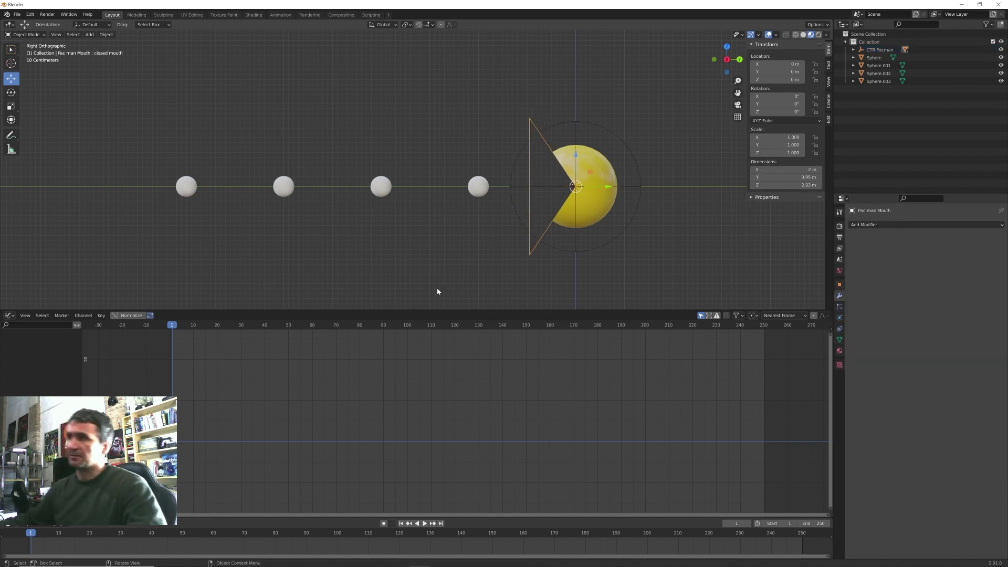
pyautogui.click(839, 339)
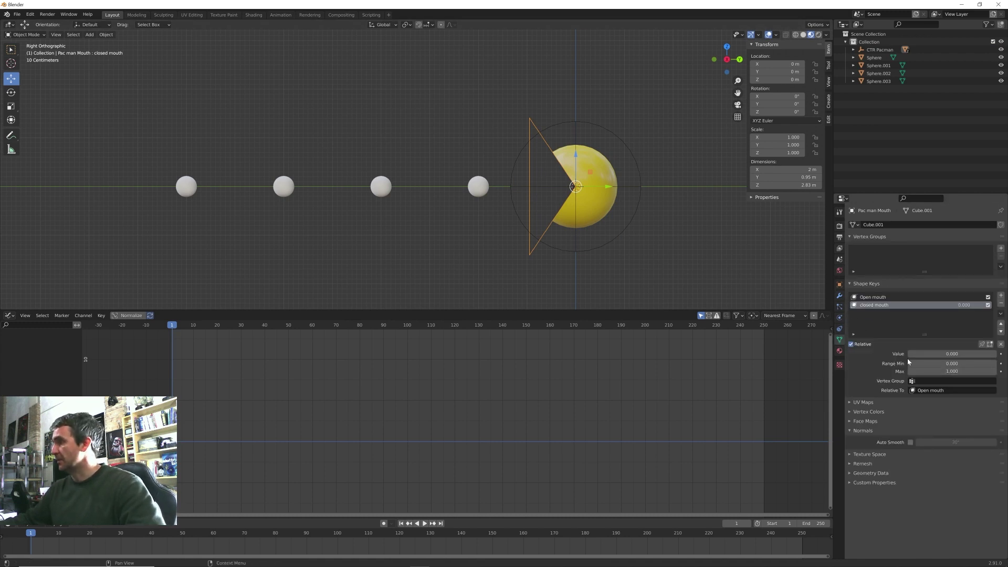
# Step: Set closed mouth Range Min to 0 and Value to 1, and keyframe it at frame 1
pyautogui.click(949, 364)
pyautogui.write('0.0')
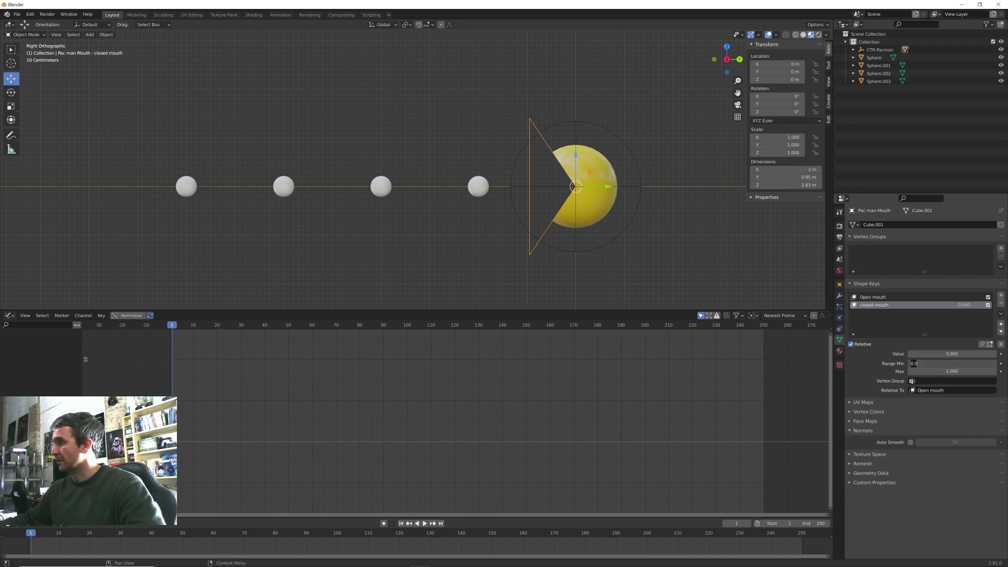
pyautogui.click(952, 354)
pyautogui.write('1')
pyautogui.press('Return')
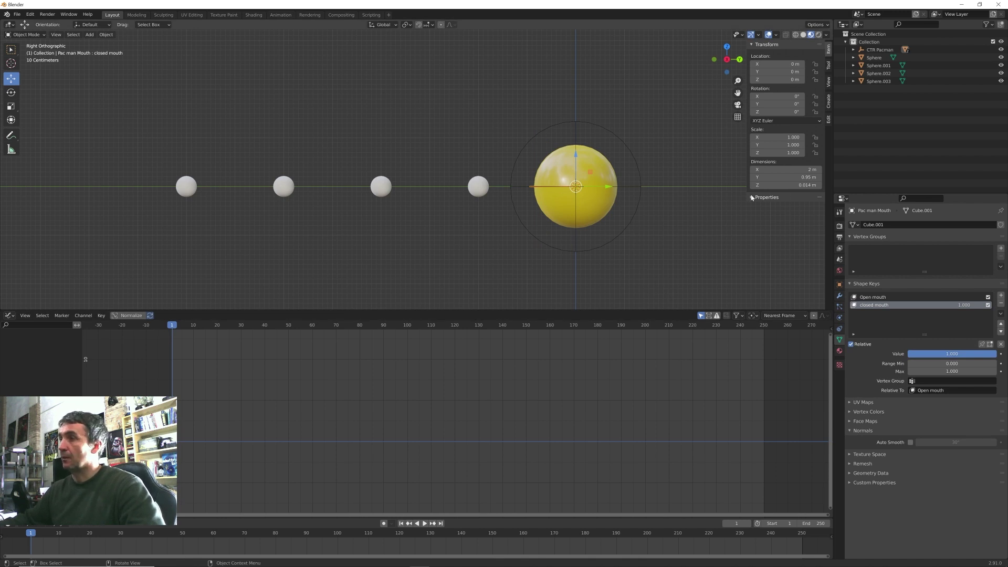
pyautogui.click(1002, 355)
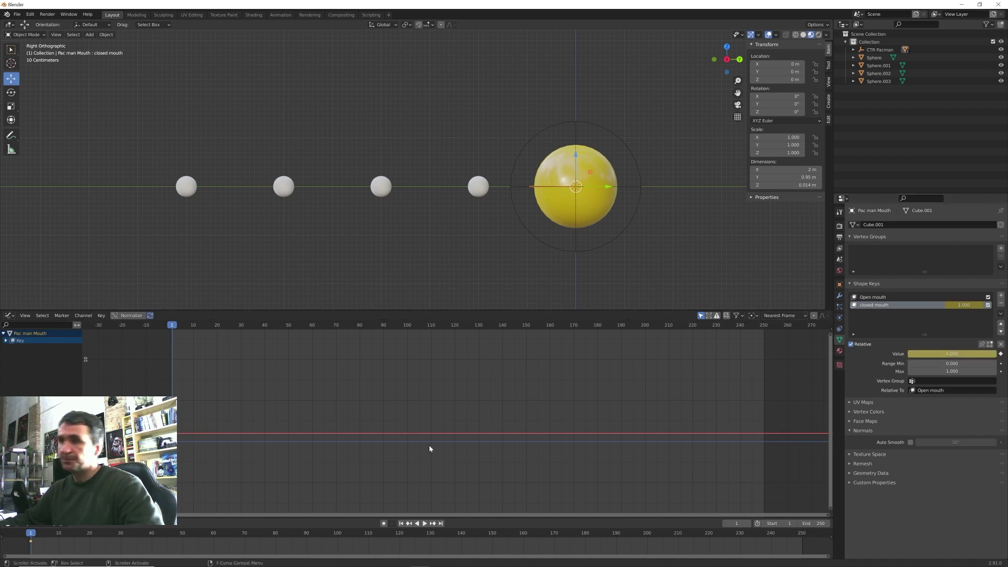
# Step: Keyframe closed mouth at 0 on frame 5, then frame the curve in the Graph Editor
pyautogui.press('Right')
pyautogui.press('Right')
pyautogui.press('Right')
pyautogui.press('Right')
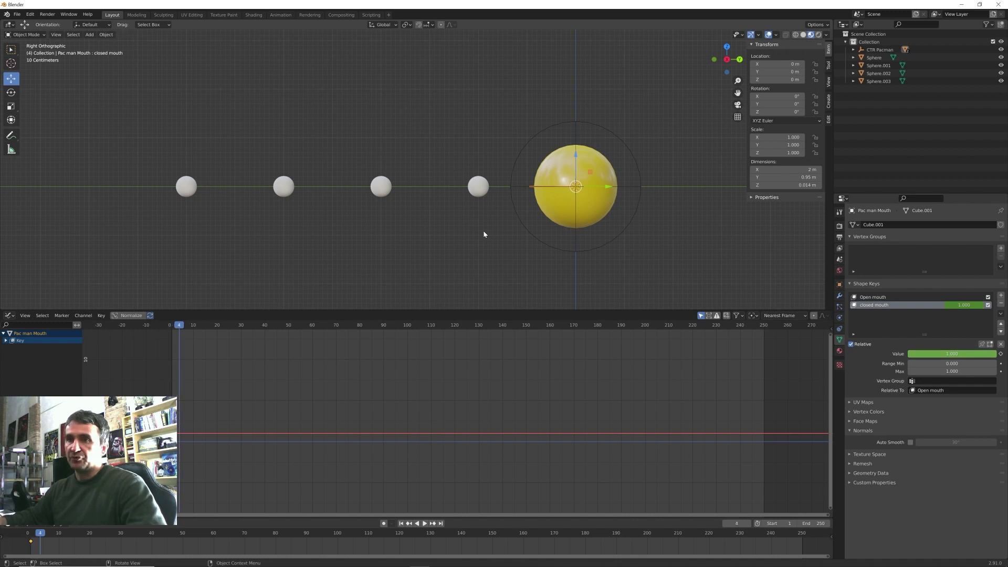
pyautogui.click(950, 354)
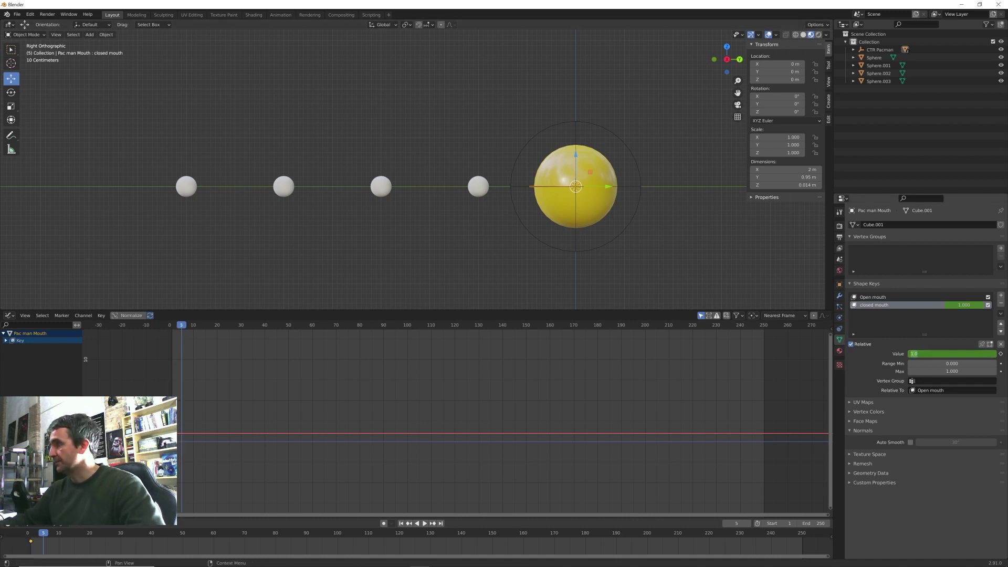
pyautogui.write('0')
pyautogui.press('Return')
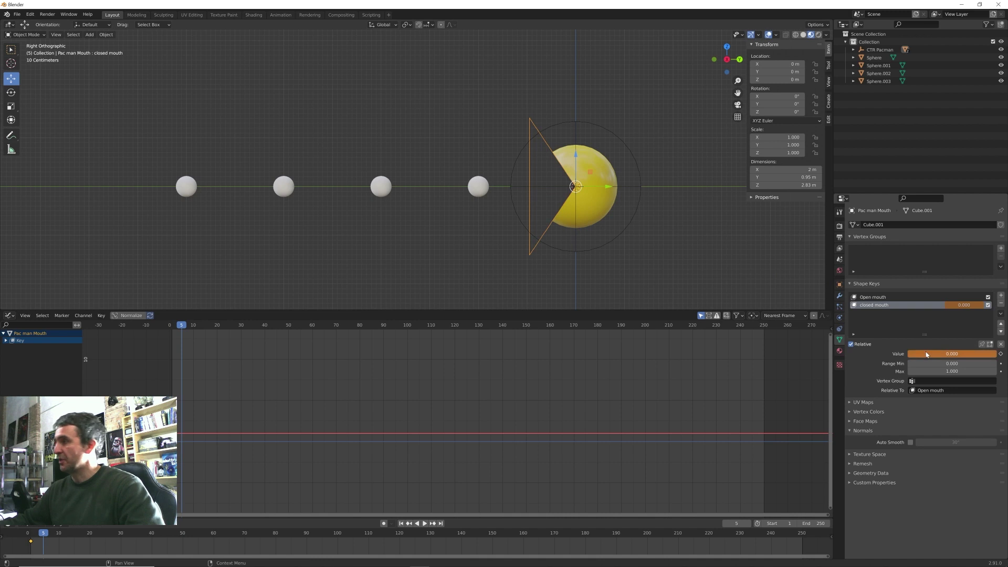
pyautogui.click(1001, 354)
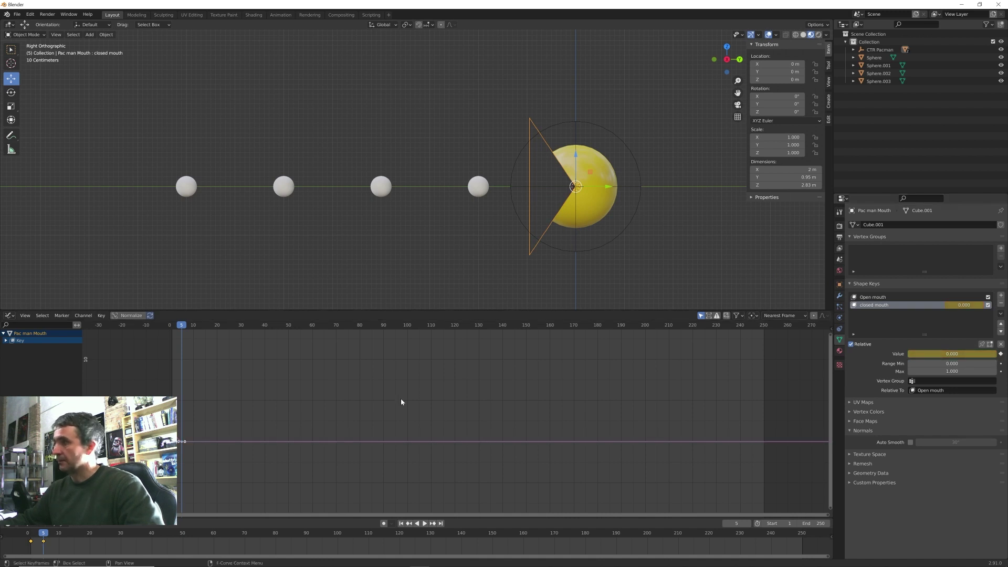
pyautogui.press('Right')
pyautogui.press('Right')
pyautogui.press('Right')
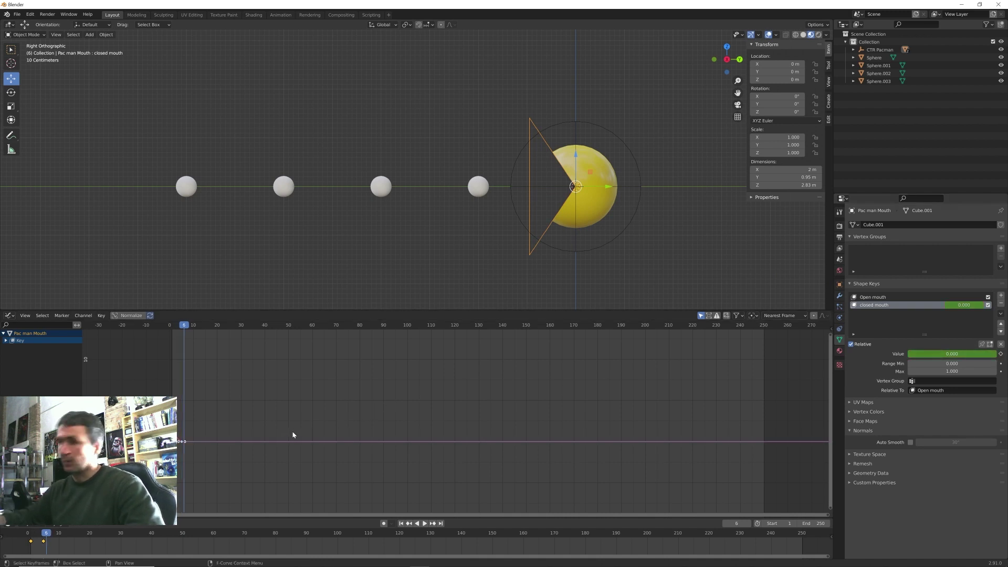
pyautogui.press('Right')
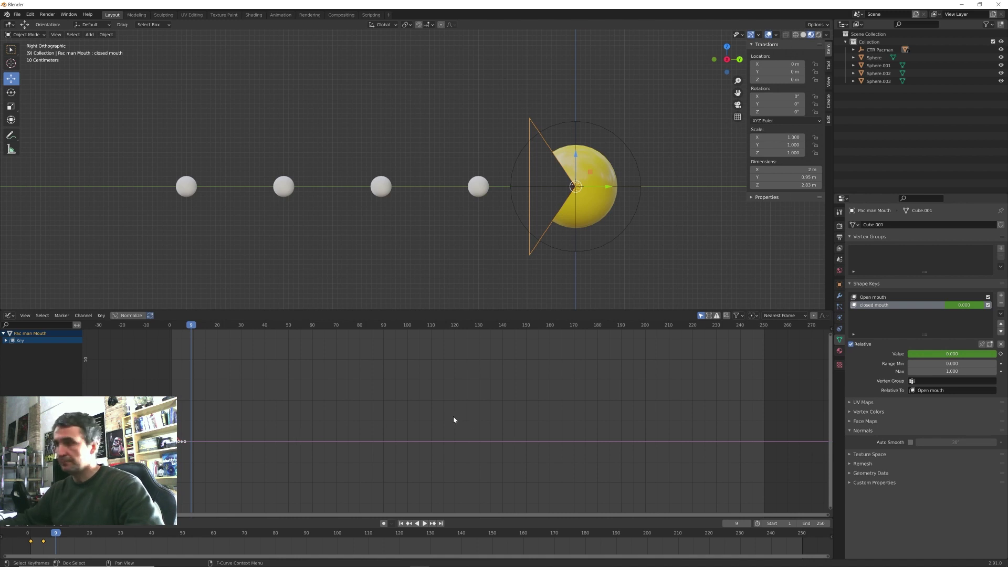
pyautogui.press('Home')
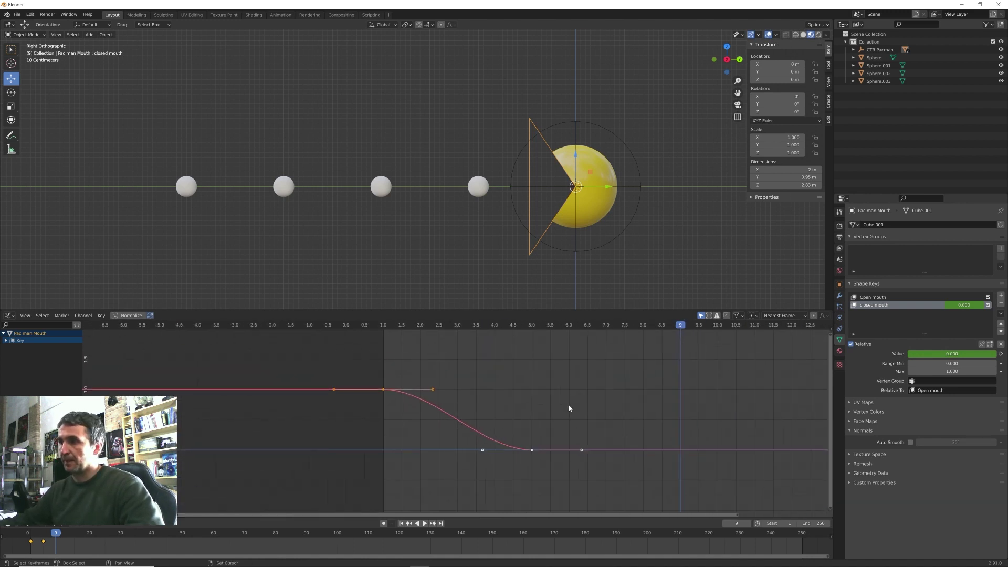
# Step: Add a closed mouth key back at 1 on frame 9 and play the chomp to check it
pyautogui.moveTo(570, 408); pyautogui.dragTo(427, 413, button='middle')
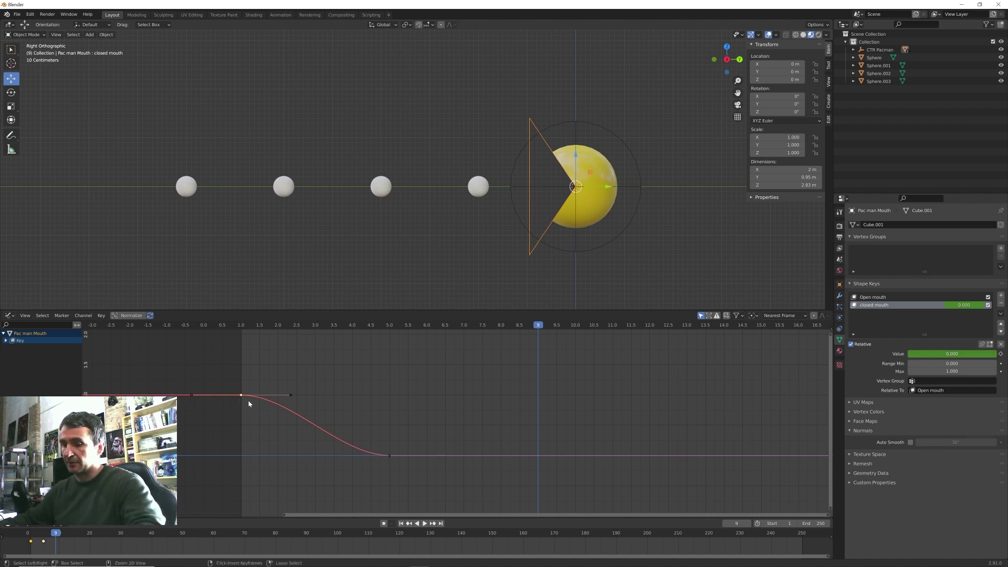
pyautogui.keyDown('ctrl'); pyautogui.rightClick(535, 394); pyautogui.keyUp('ctrl')
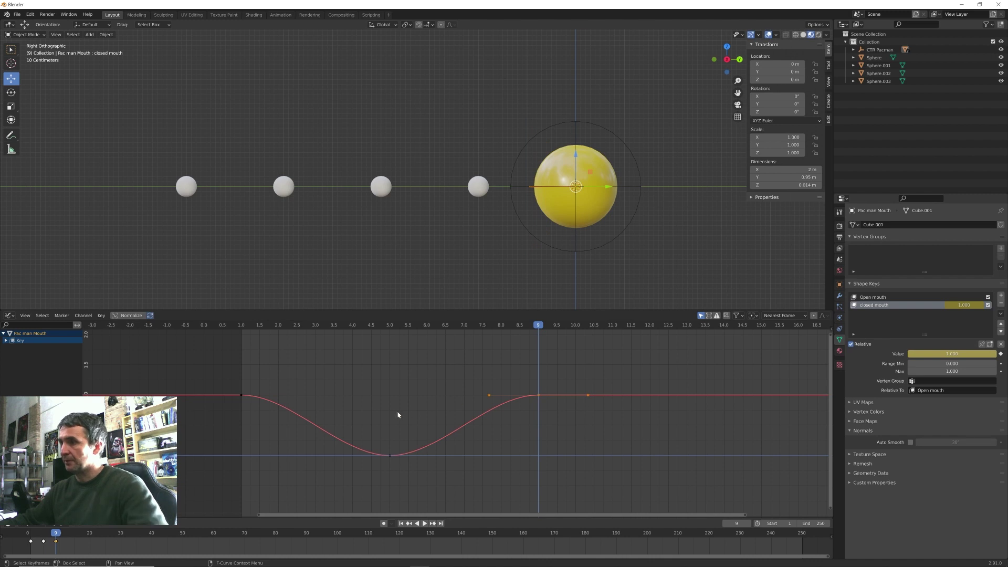
pyautogui.hotkey('shift', 'Left')
pyautogui.press('space')
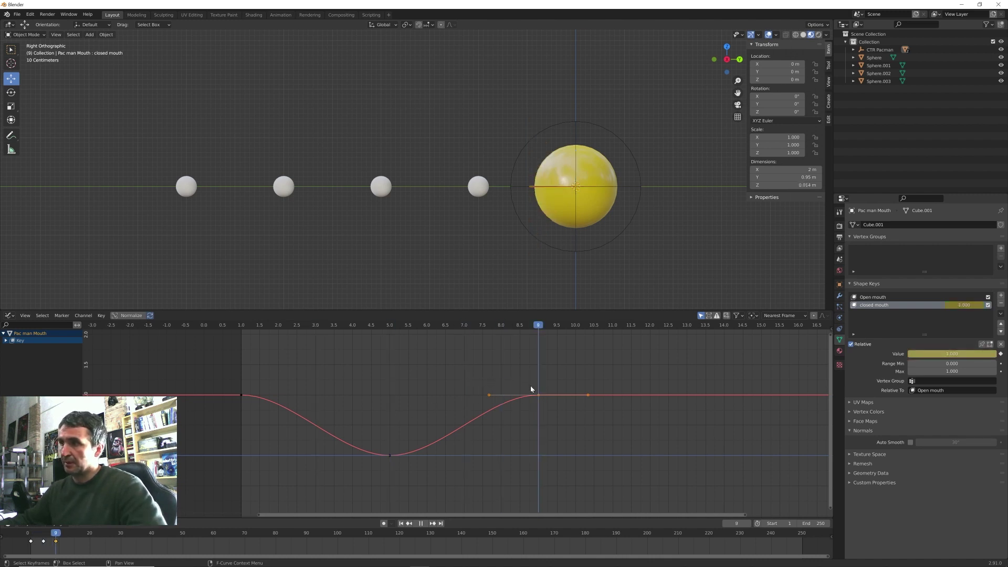
pyautogui.press('space')
pyautogui.scroll(-4, 504, 413)
pyautogui.scroll(-1, 504, 414)
pyautogui.moveTo(504, 414); pyautogui.dragTo(417, 383, button='middle')
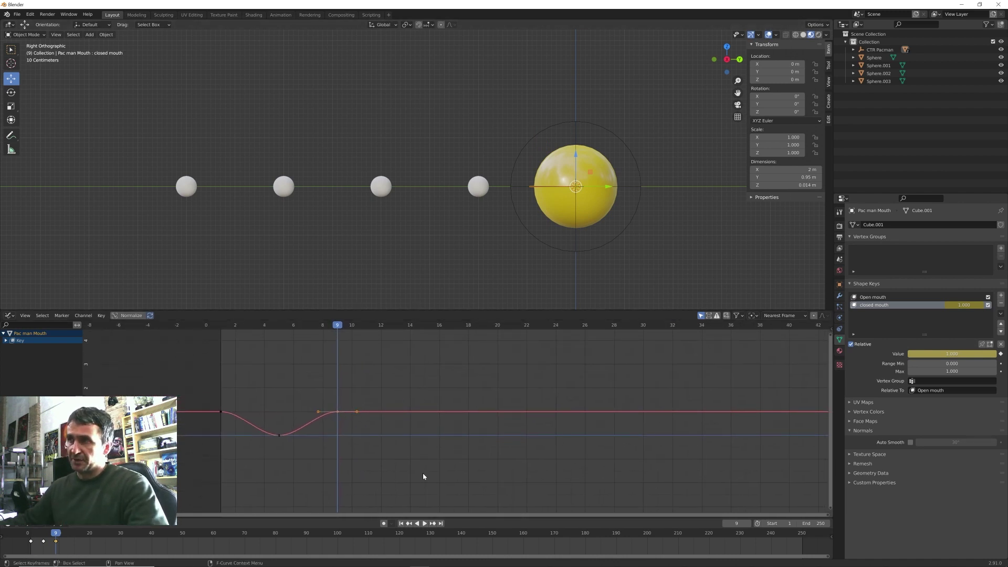
# Step: Select all mouth keys and apply Channel > Extrapolation Mode > Make Cyclic
pyautogui.press('a')
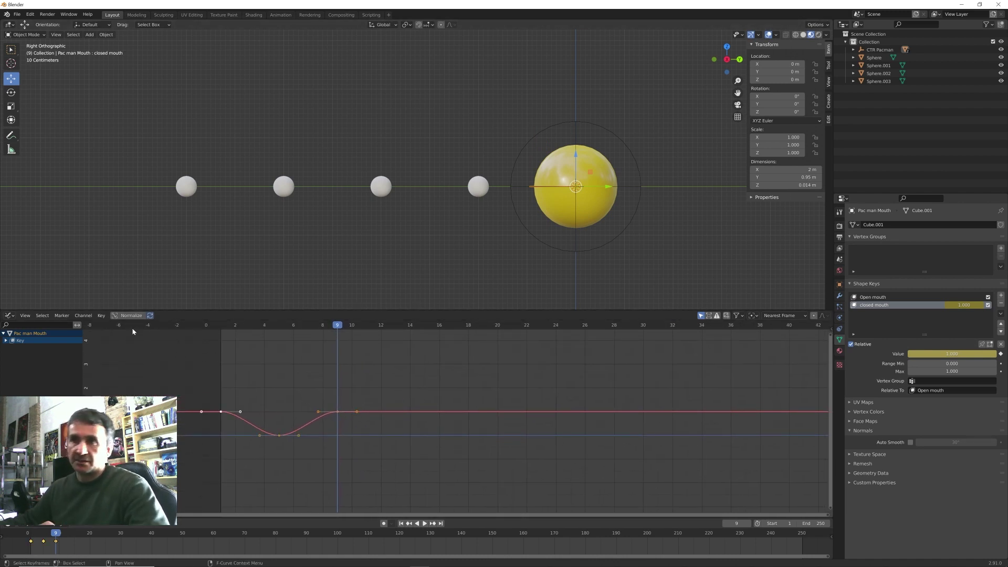
pyautogui.click(83, 315)
pyautogui.moveTo(106, 394)
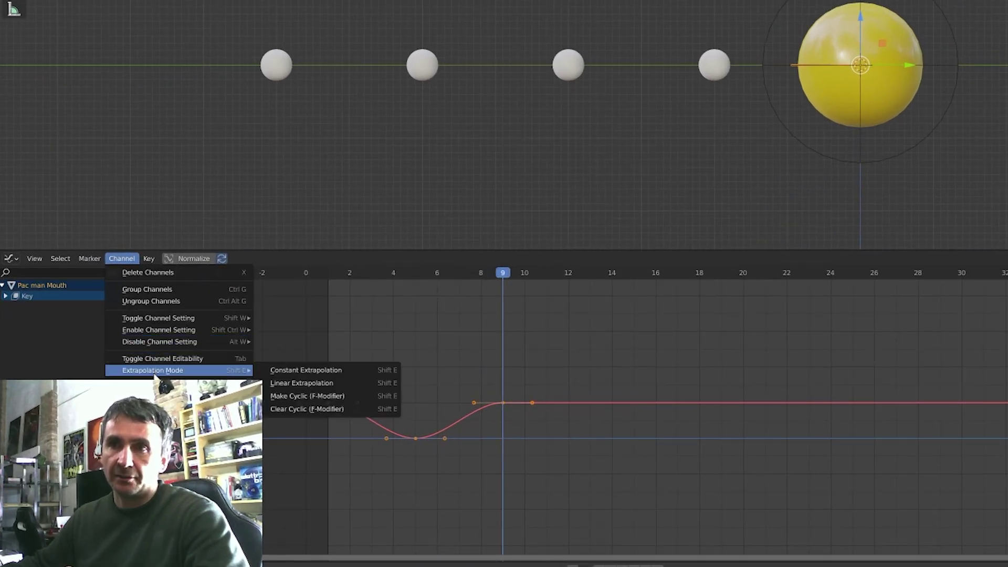
pyautogui.click(293, 396)
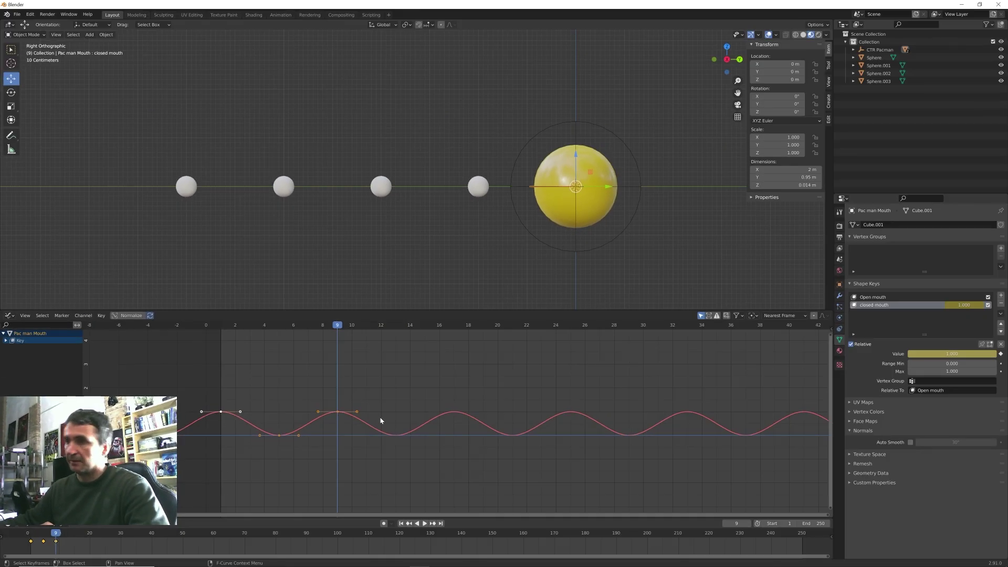
pyautogui.scroll(-3, 381, 420)
# Step: At frame 1, select CTR Pacman and insert a Location keyframe
pyautogui.keyDown('ctrl'); pyautogui.hscroll(3, 570, 420); pyautogui.keyUp('ctrl')
pyautogui.hotkey('shift', 'Left')
pyautogui.click(564, 224)
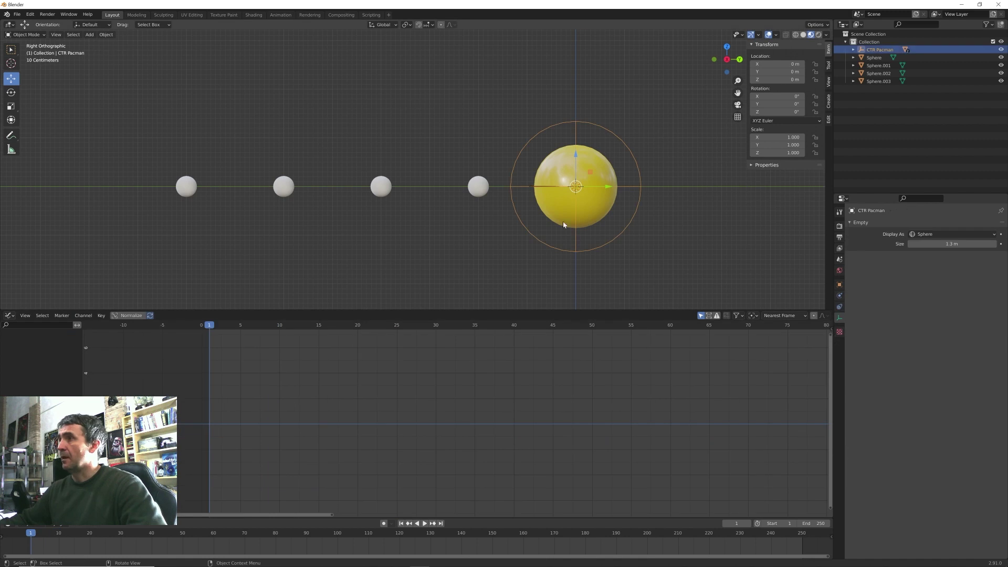
pyautogui.scroll(2, 587, 218)
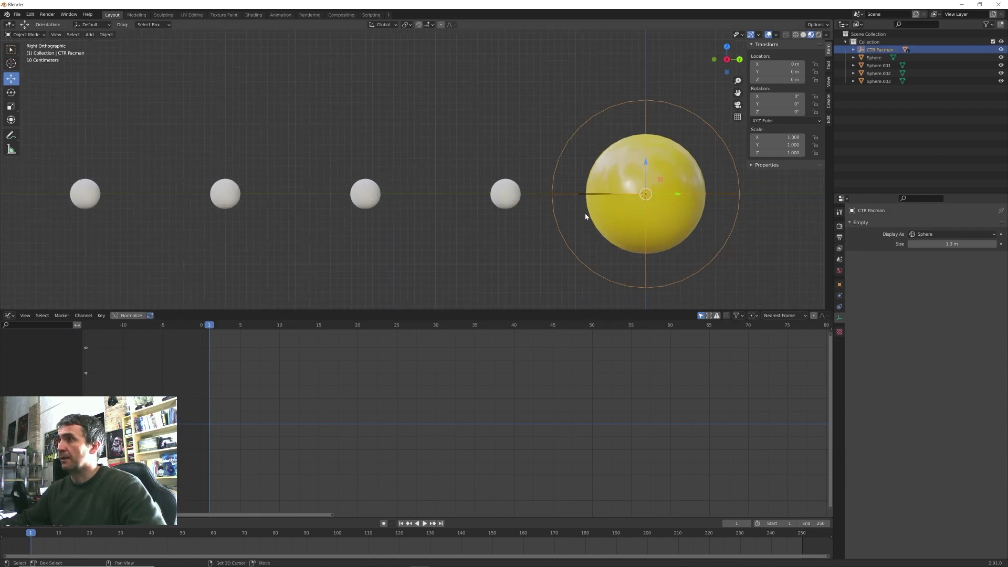
pyautogui.scroll(-2, 580, 189)
pyautogui.keyDown('shift'); pyautogui.moveTo(588, 187); pyautogui.dragTo(597, 191, button='middle'); pyautogui.keyUp('shift')
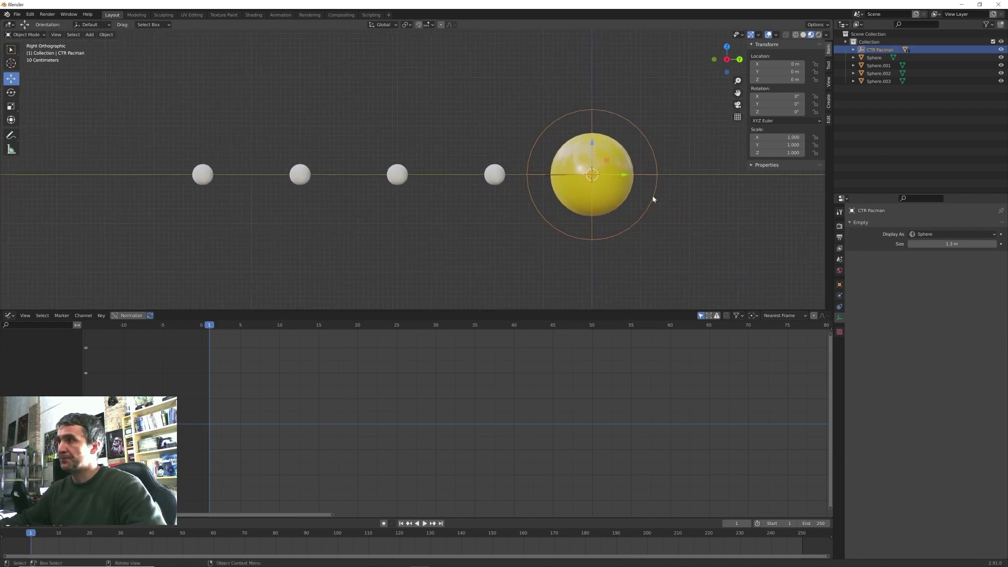
pyautogui.press('i')
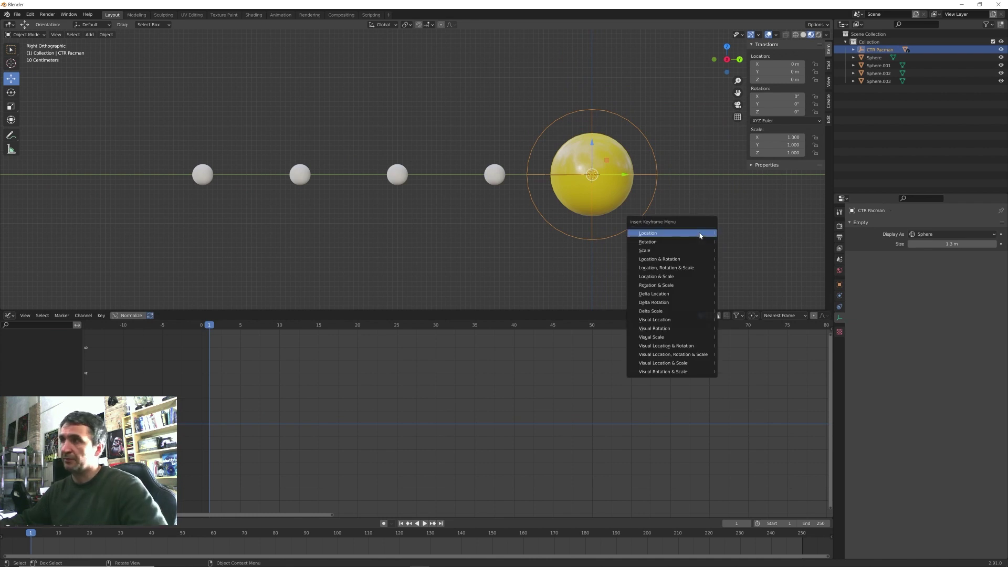
pyautogui.click(700, 235)
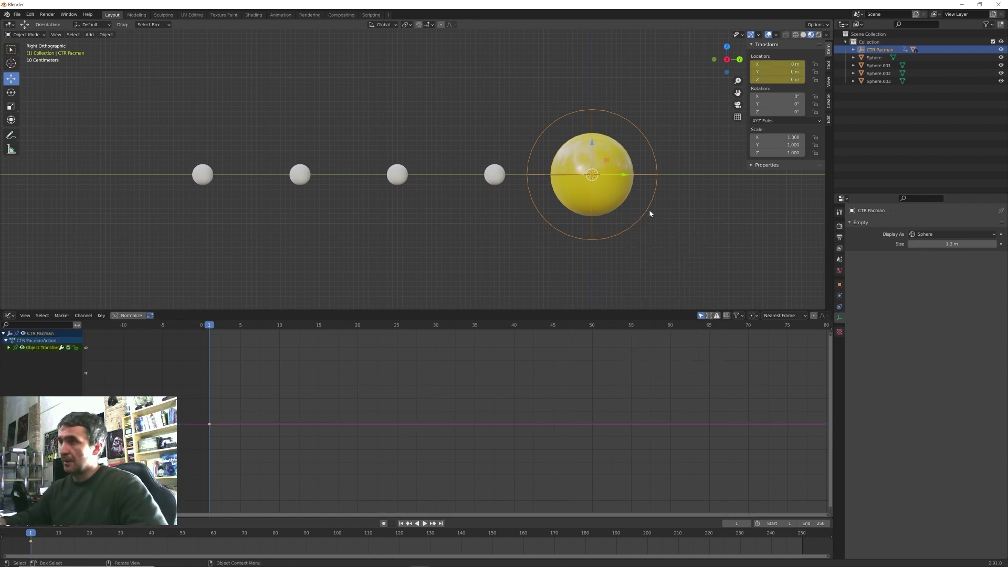
# Step: At frame 9, move CTR Pacman to Y -2 m and insert a Location keyframe
pyautogui.press('Right')
pyautogui.press('Right')
pyautogui.press('Right')
pyautogui.press('Right')
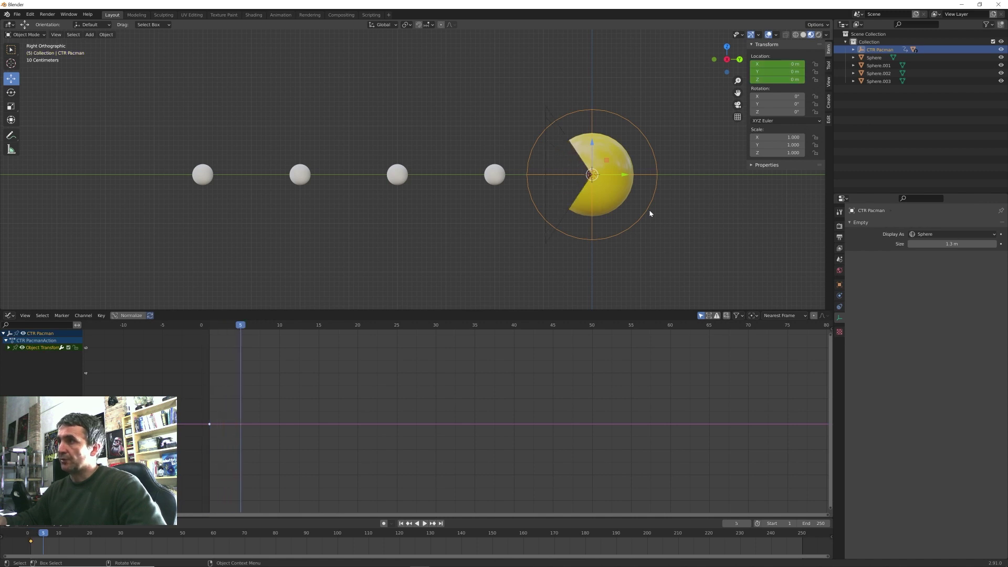
pyautogui.press('Right')
pyautogui.press('Right')
pyautogui.press('Right')
pyautogui.press('Right')
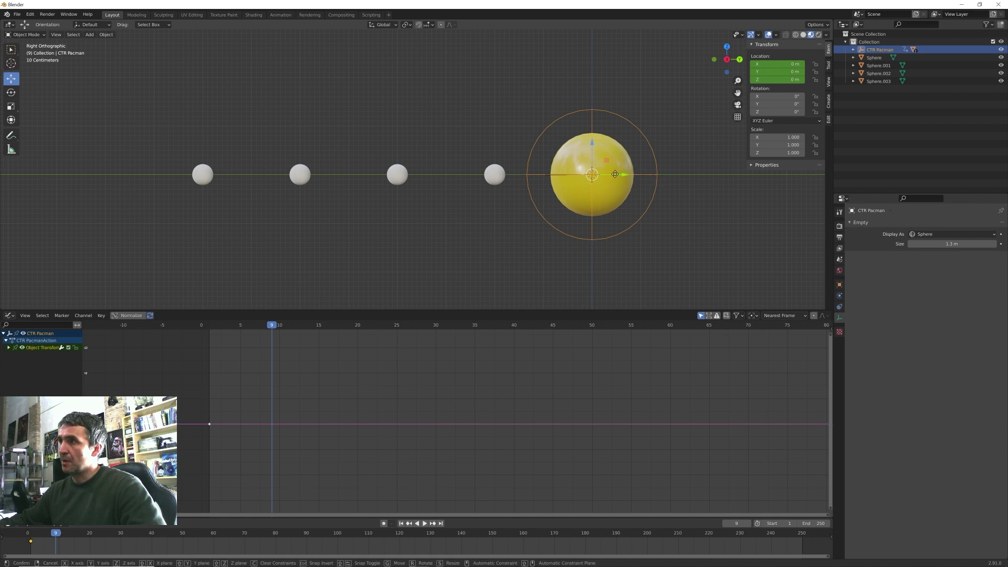
pyautogui.moveTo(626, 177); pyautogui.dragTo(526, 177)
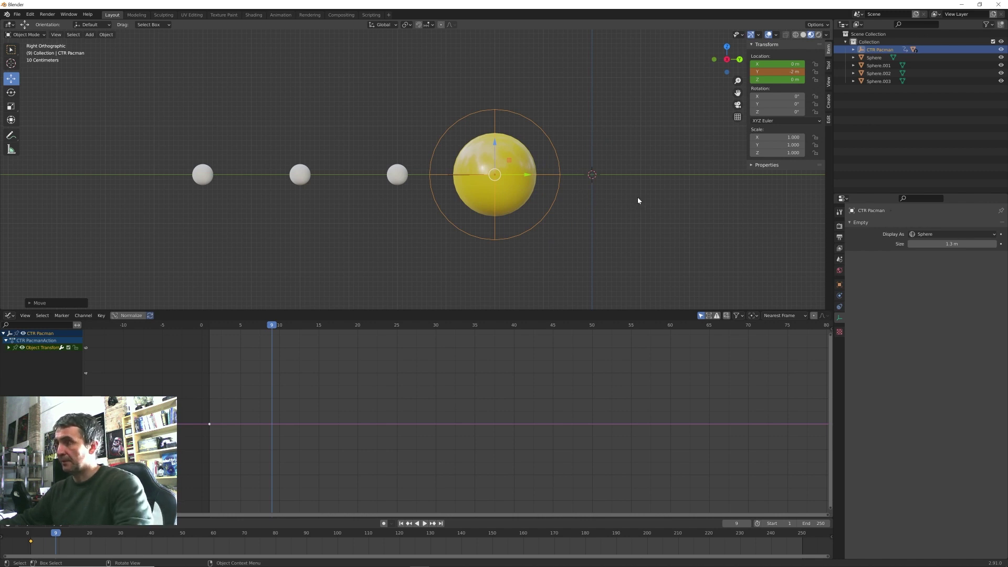
pyautogui.press('i')
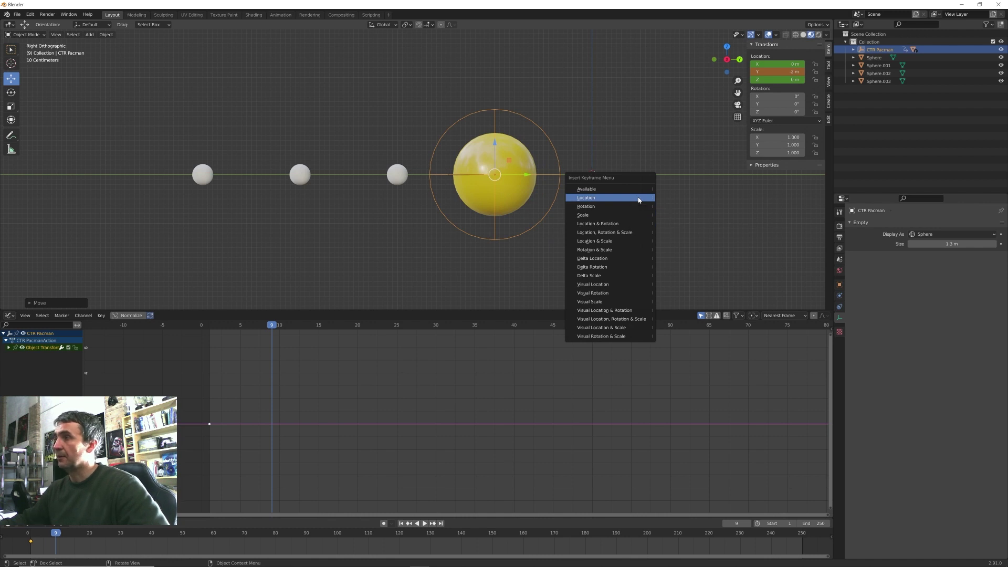
pyautogui.click(639, 198)
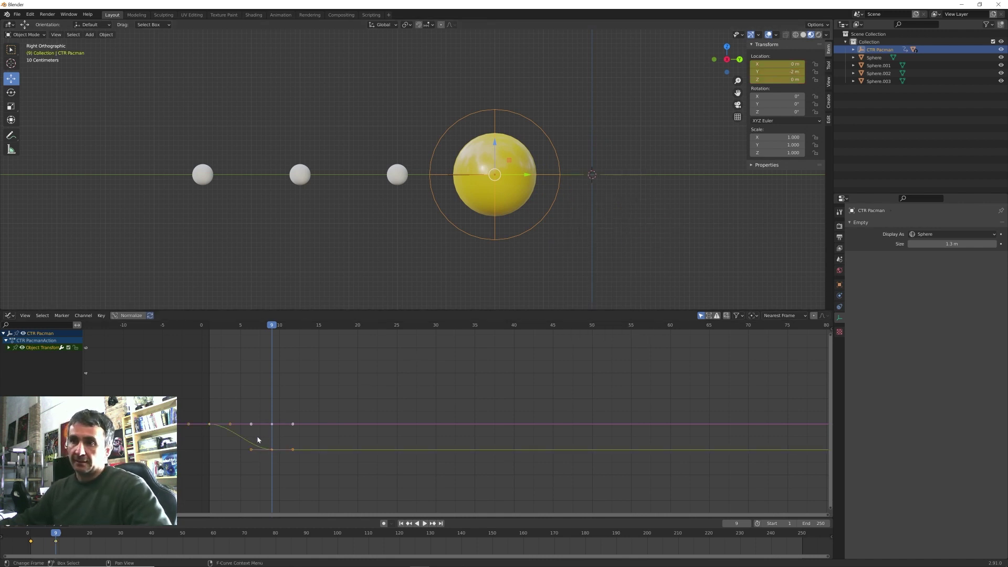
# Step: Set the keys to Linear interpolation and delete the X and Z Location channels, keeping Y
pyautogui.press('t')
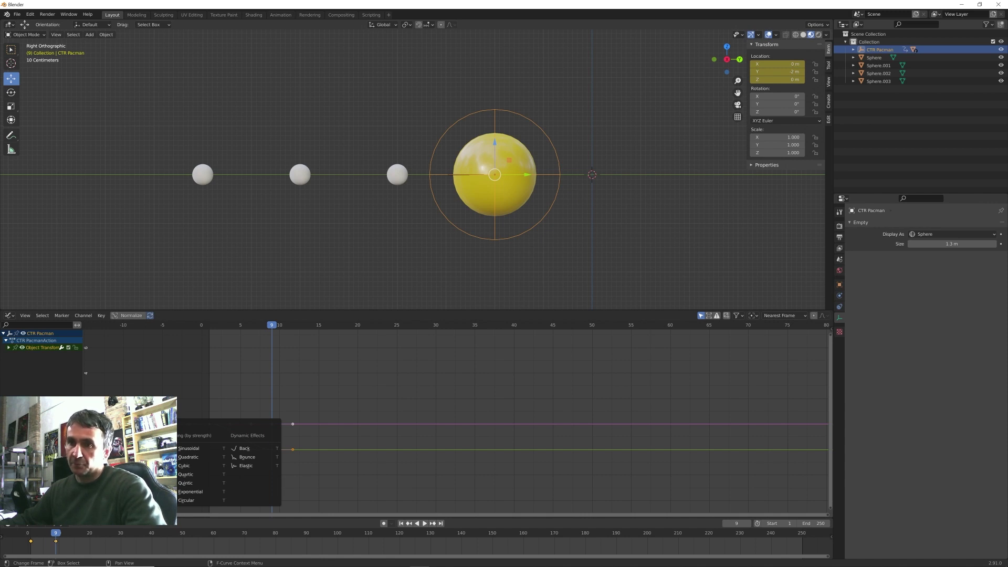
pyautogui.click(139, 457)
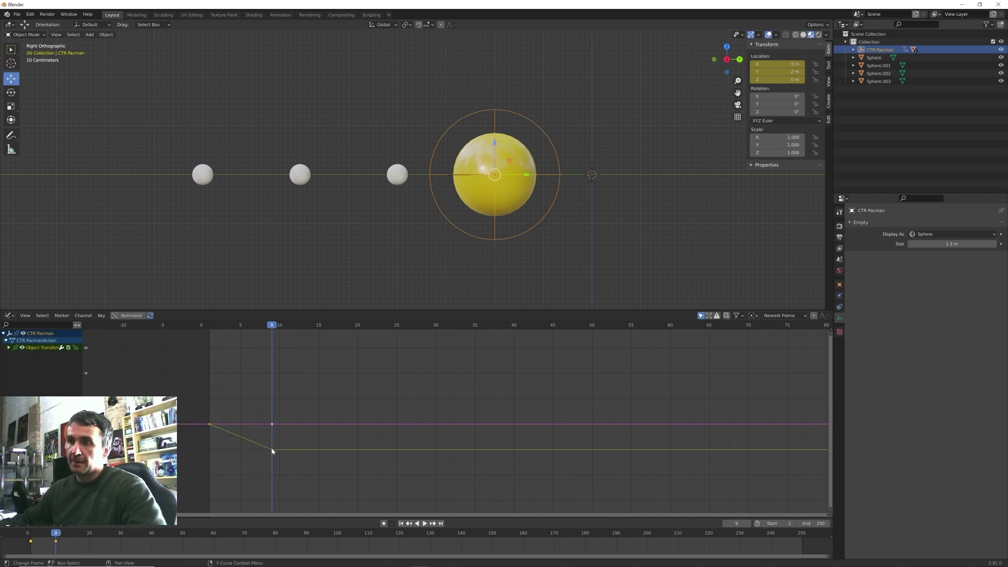
pyautogui.click(9, 347)
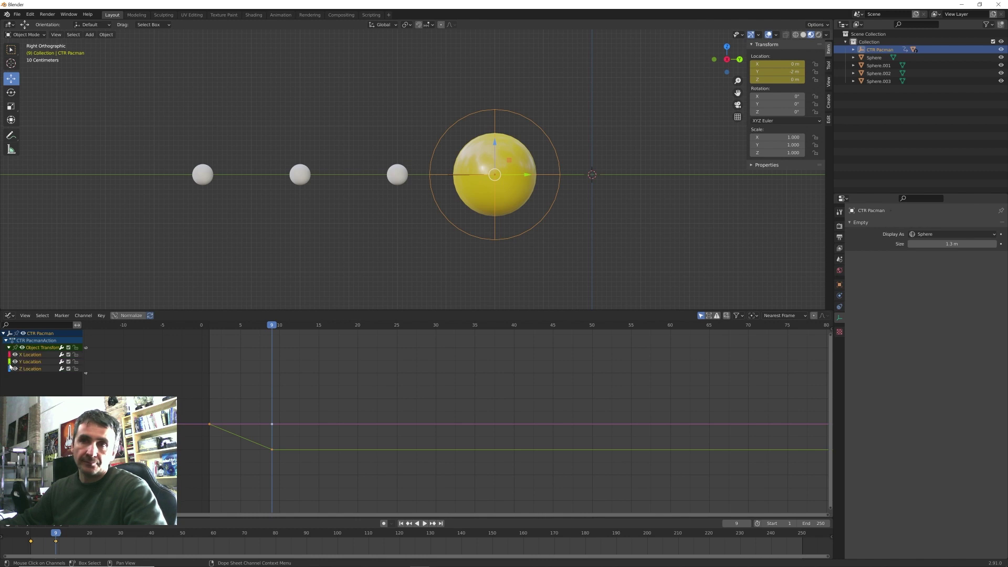
pyautogui.click(35, 369)
pyautogui.press('x')
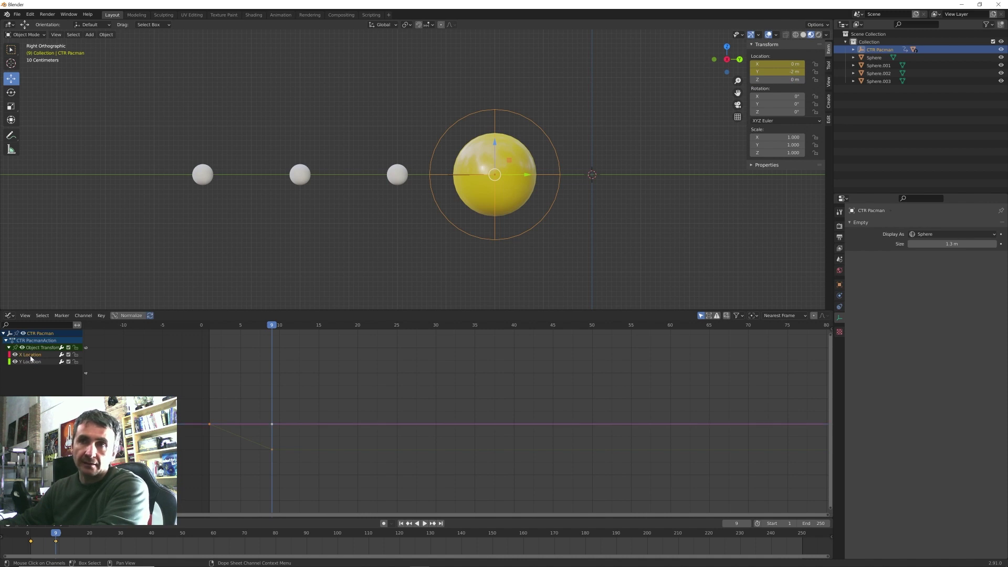
pyautogui.click(31, 355)
pyautogui.press('x')
pyautogui.click(31, 355)
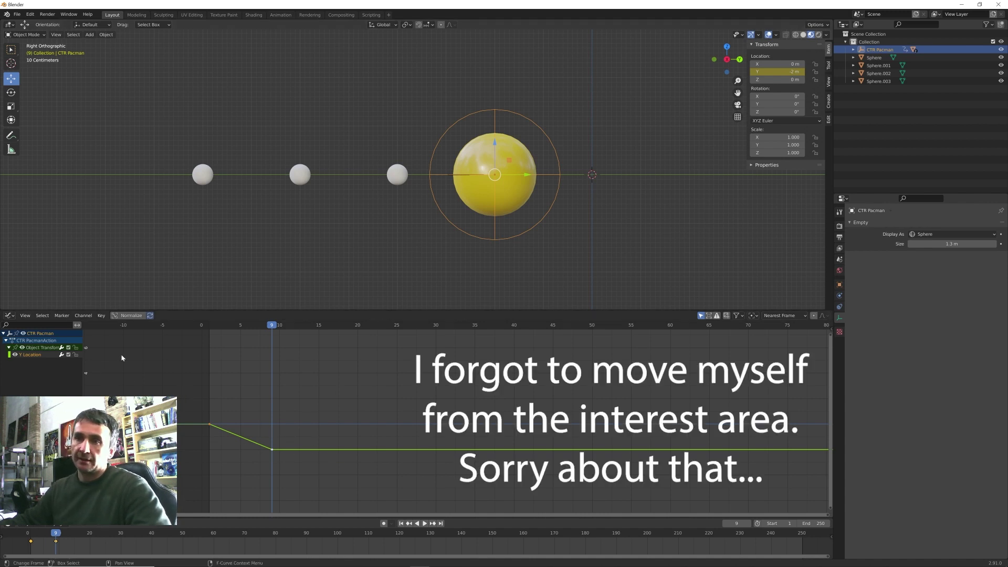
# Step: Give the Y Location curve Linear Extrapolation and play back to check Pac-Man's glide
pyautogui.click(79, 317)
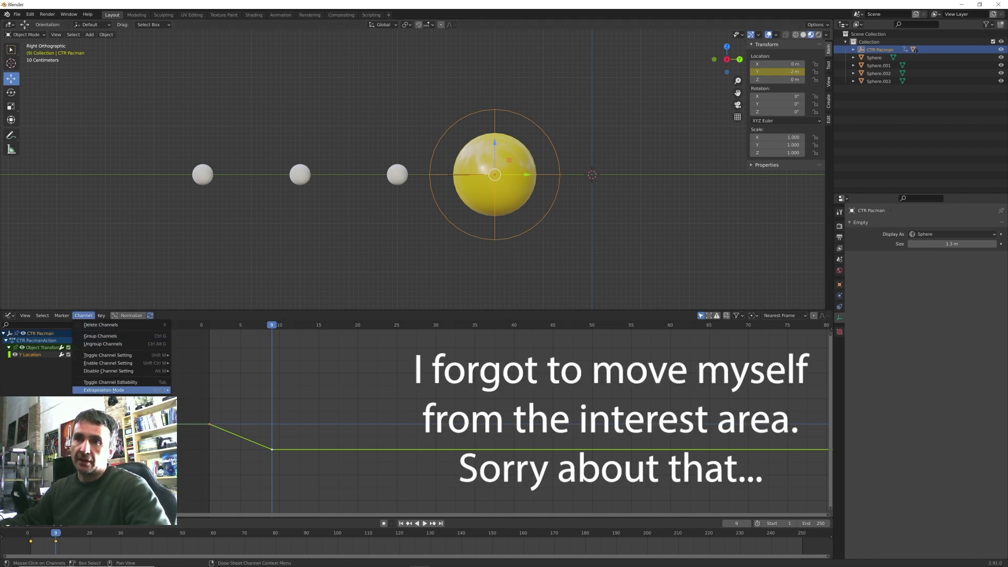
pyautogui.moveTo(150, 391)
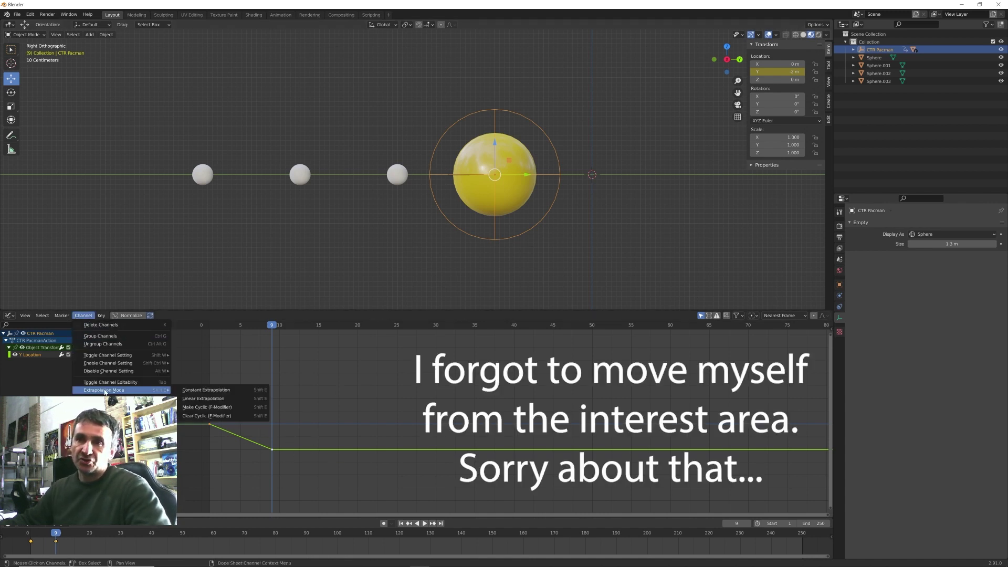
pyautogui.click(200, 399)
pyautogui.press('space')
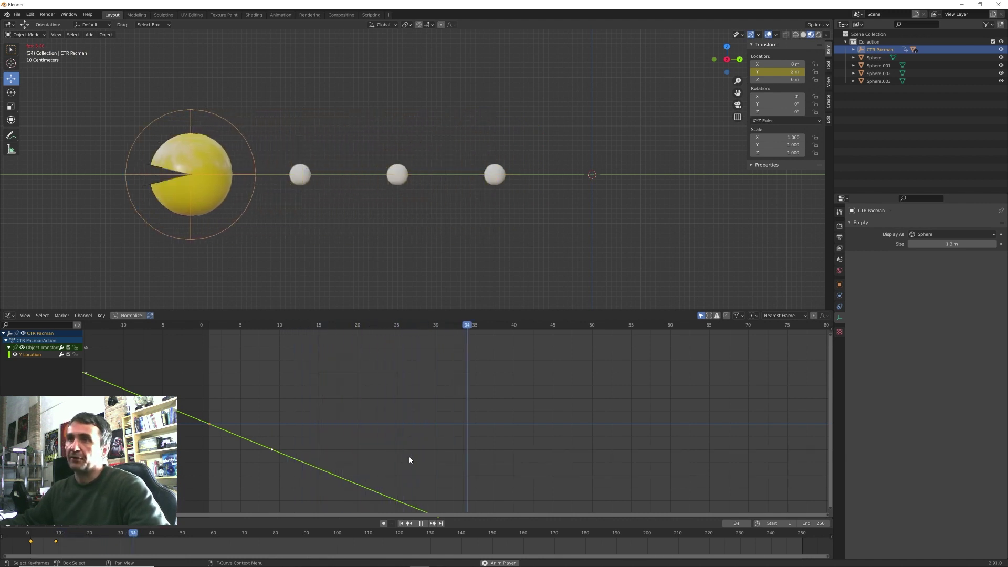
pyautogui.press('Escape')
pyautogui.moveTo(504, 210); pyautogui.dragTo(553, 146, button='middle')
# Step: From frame 1, select the first white pellet and view it in Right Orthographic
pyautogui.hotkey('shift', 'Left')
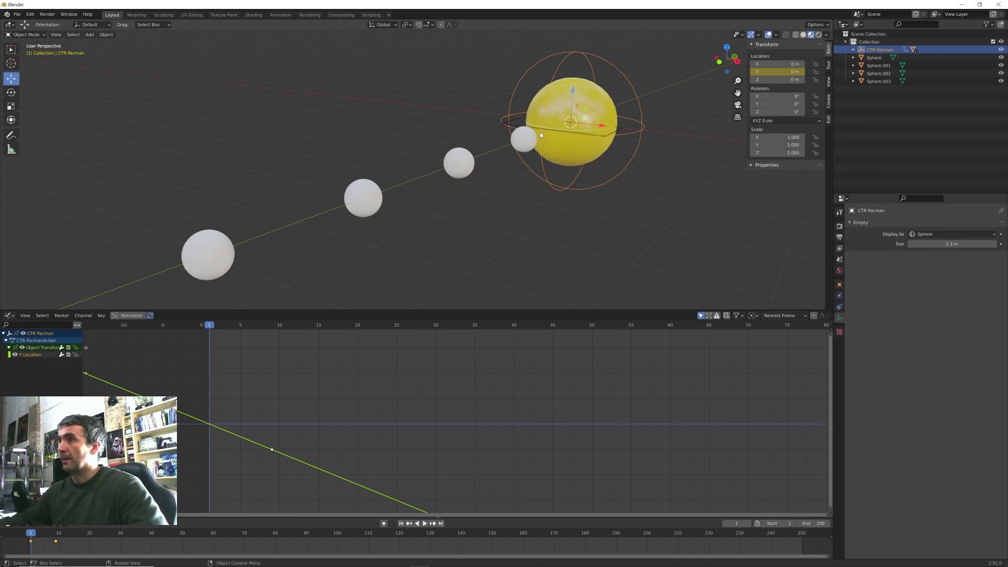
pyautogui.click(526, 145)
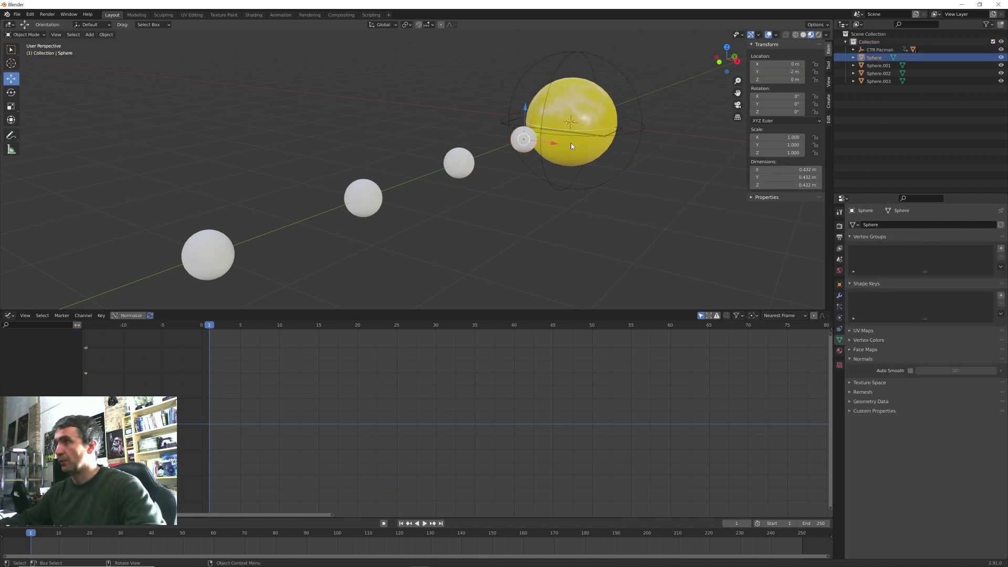
pyautogui.press('KP_3')
pyautogui.scroll(-2, 566, 152)
pyautogui.keyDown('shift'); pyautogui.moveTo(560, 162); pyautogui.dragTo(502, 177, button='middle'); pyautogui.keyUp('shift')
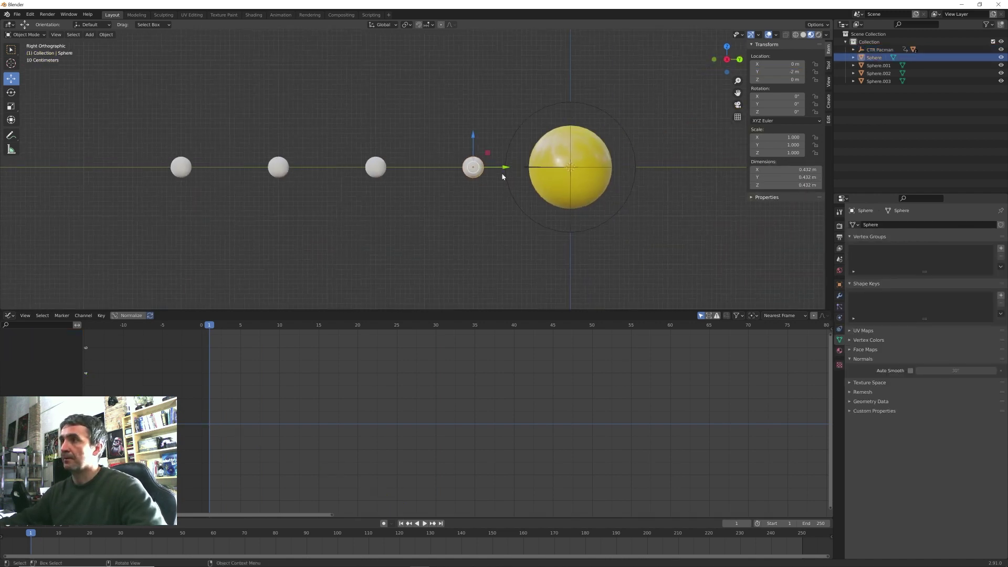
# Step: Advance to frame 9 and bring up the Insert Keyframe menu for the pellet
pyautogui.press('space')
pyautogui.press('space')
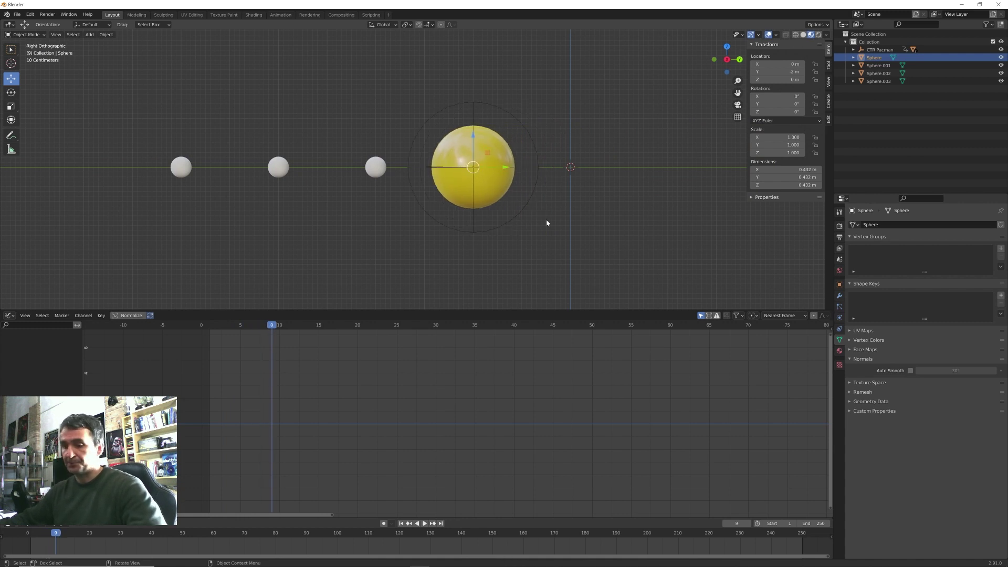
pyautogui.scroll(2, 546, 223)
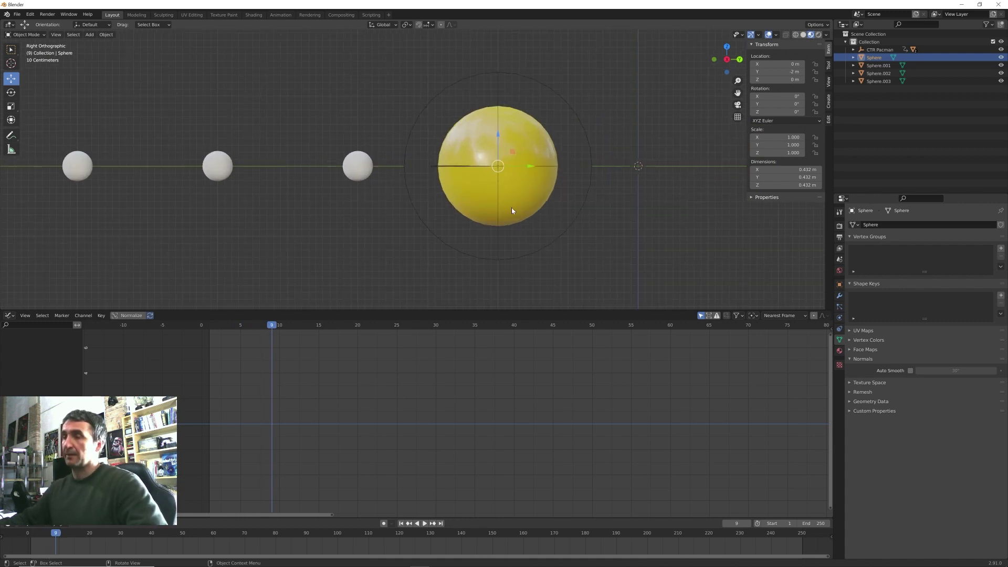
pyautogui.moveTo(530, 216)
pyautogui.keyDown('shift'); pyautogui.mouseDown(button='middle')
pyautogui.moveTo(500, 220)
pyautogui.moveTo(524, 218)
pyautogui.mouseUp(button='middle'); pyautogui.keyUp('shift')
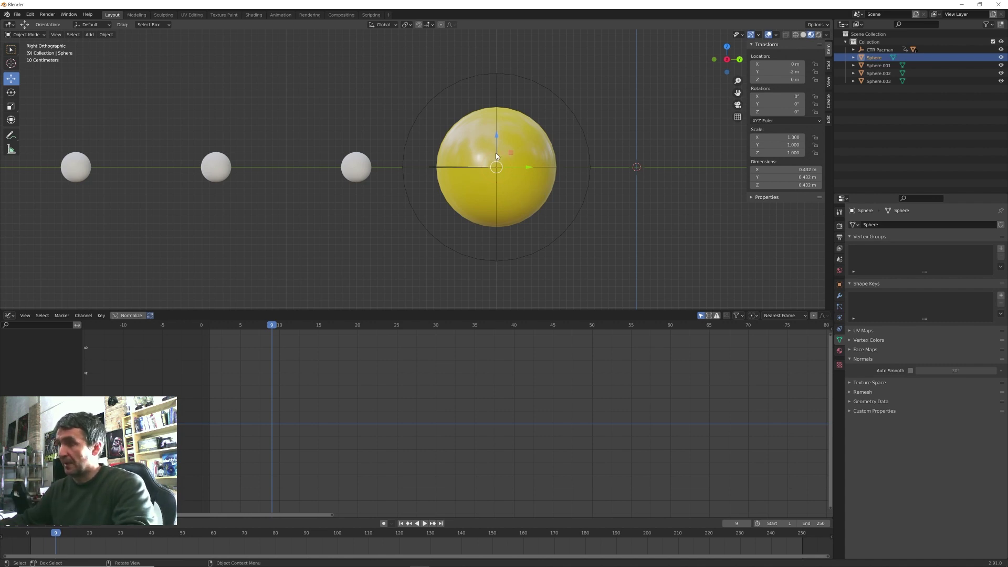
pyautogui.press('i')
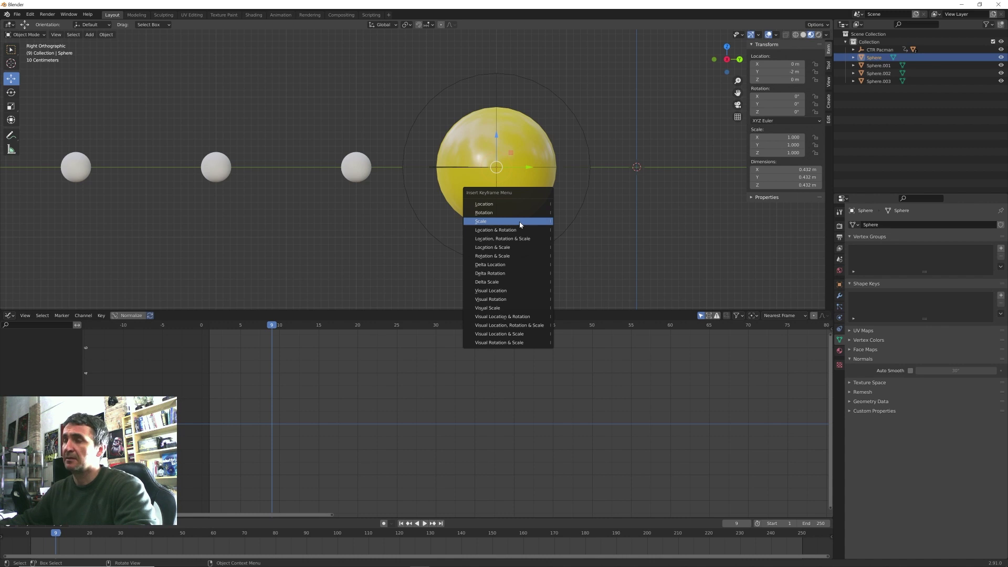
# Step: Key the first pellet's full scale at frame 9, then set its scale to 0 at frame 10
pyautogui.click(520, 224)
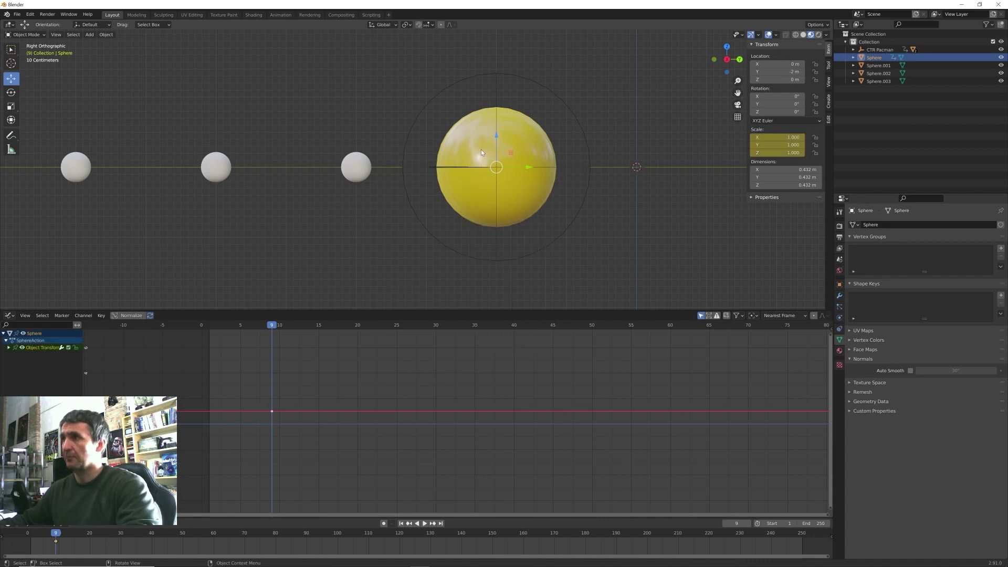
pyautogui.press('Right')
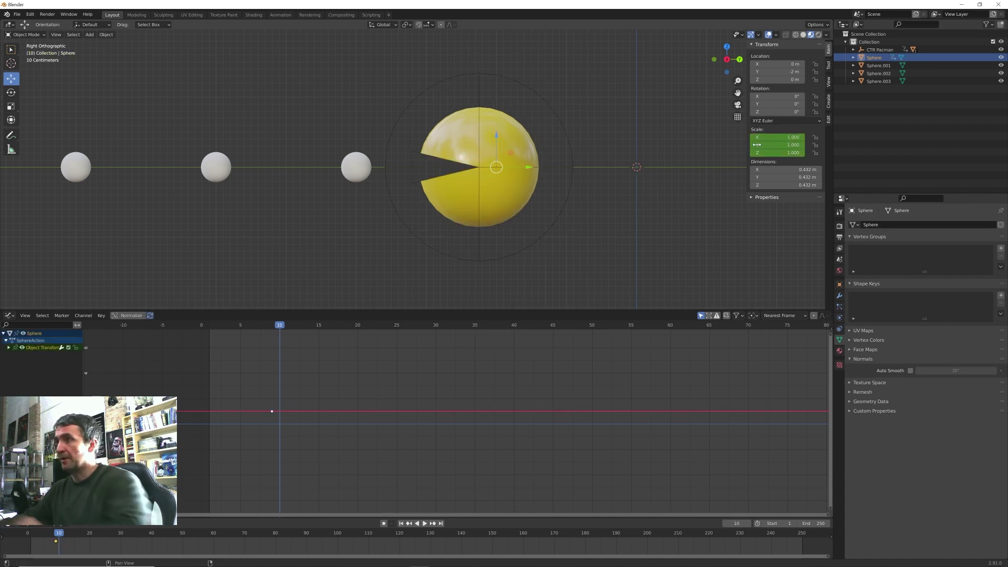
pyautogui.moveTo(777, 137); pyautogui.dragTo(777, 153)
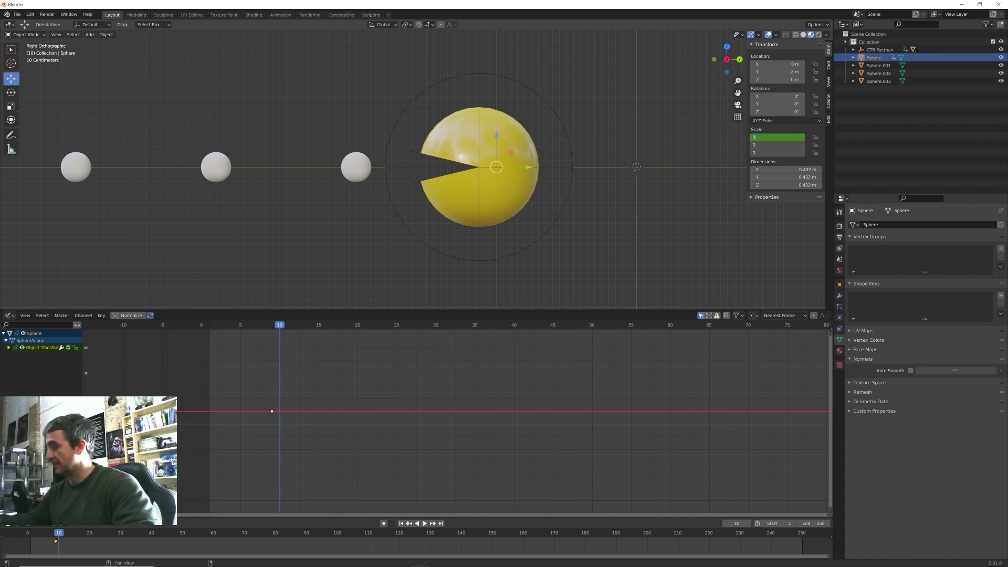
pyautogui.write('0')
pyautogui.press('Return')
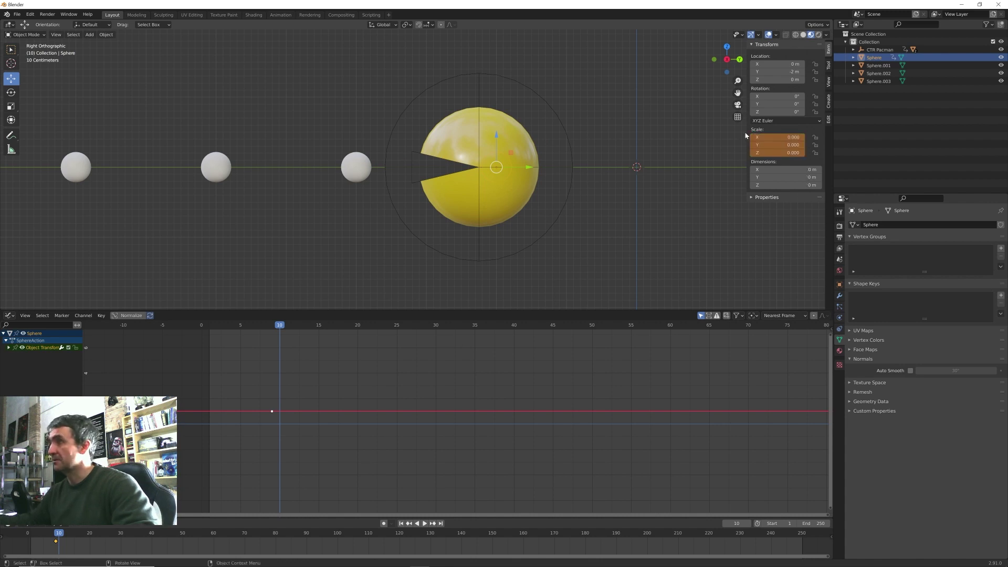
# Step: Key the zero scale at frame 10, then select the second pellet and play toward it
pyautogui.press('i')
pyautogui.click(581, 143)
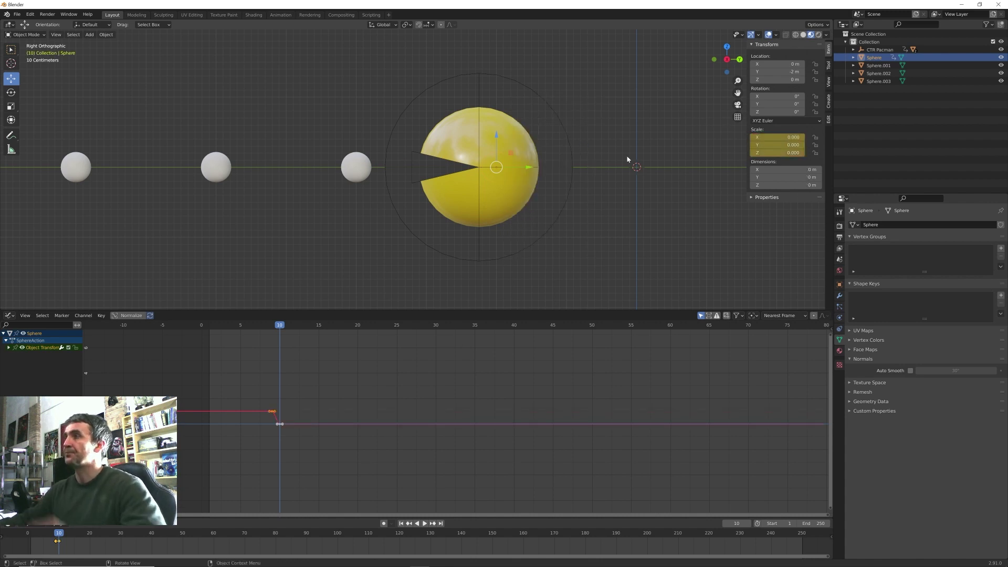
pyautogui.click(367, 168)
pyautogui.press('space')
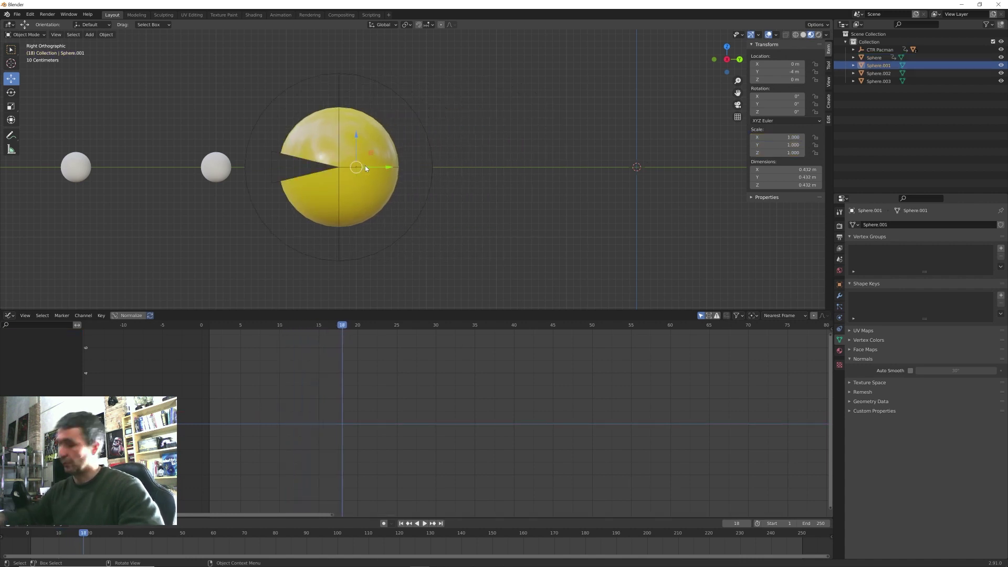
# Step: Key the second pellet at full scale on frame 17 and scale 0 on frame 18
pyautogui.press('i')
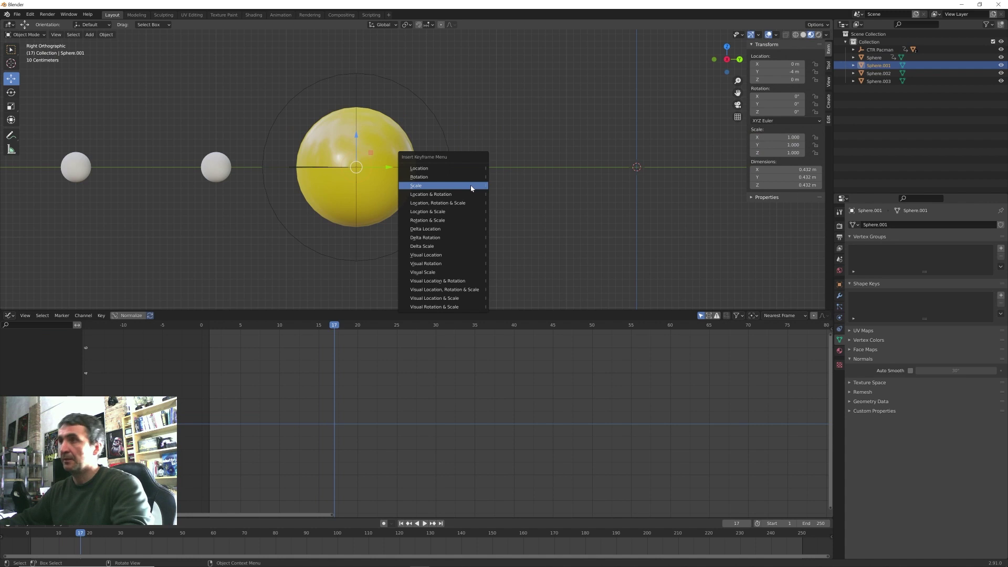
pyautogui.click(470, 186)
pyautogui.press('Right')
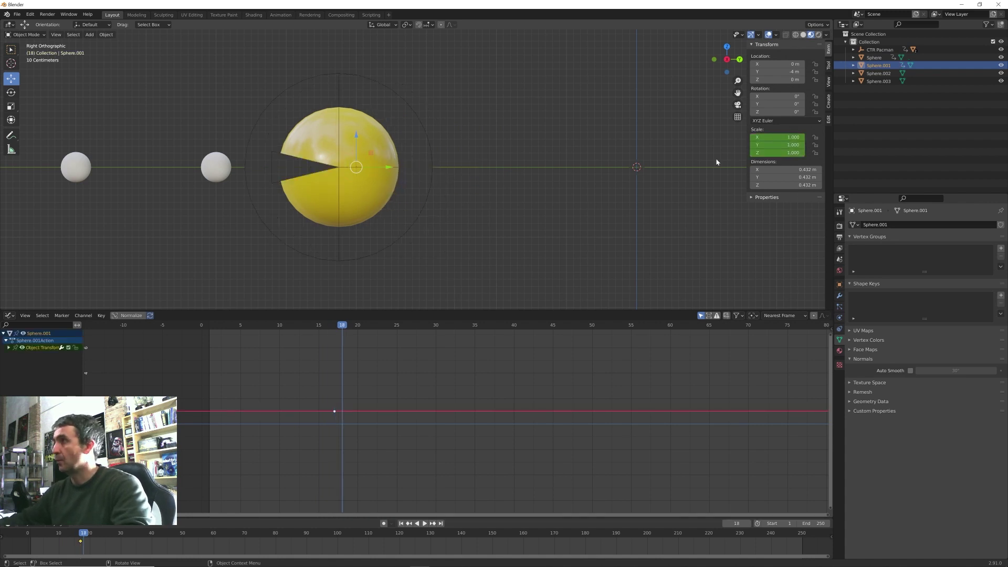
pyautogui.moveTo(777, 137); pyautogui.dragTo(777, 153)
pyautogui.write('0')
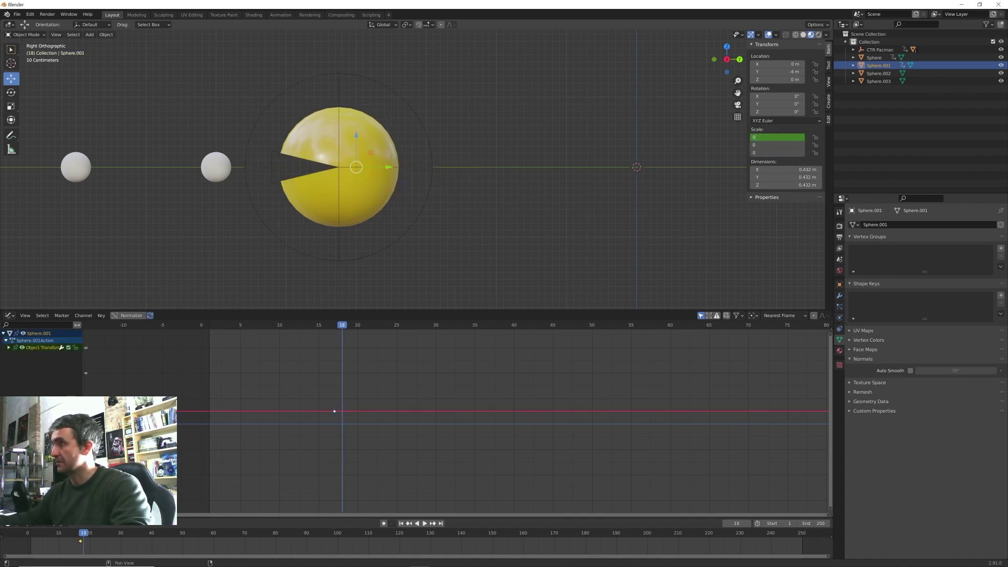
pyautogui.press('Return')
pyautogui.press('i')
pyautogui.click(592, 180)
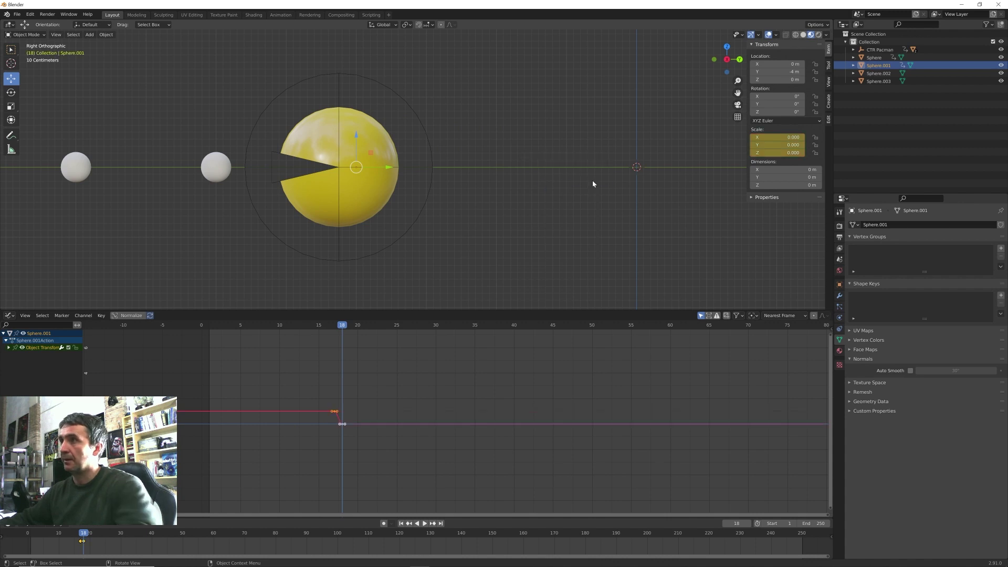
# Step: Key the third pellet at full scale on frame 25 and scale 0 on frame 26
pyautogui.keyDown('shift'); pyautogui.moveTo(278, 196); pyautogui.dragTo(473, 211, button='middle'); pyautogui.keyUp('shift')
pyautogui.click(419, 185)
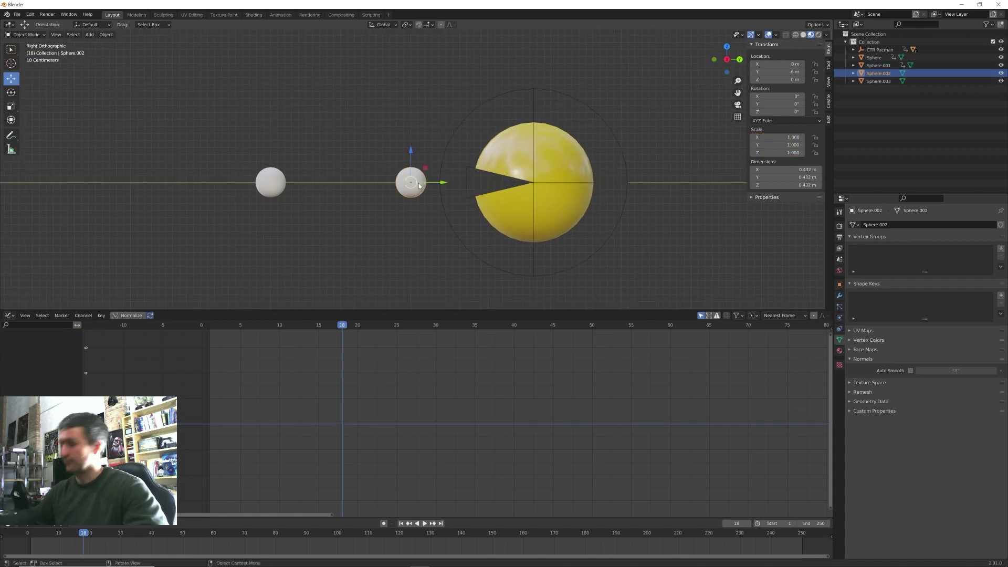
pyautogui.press('space')
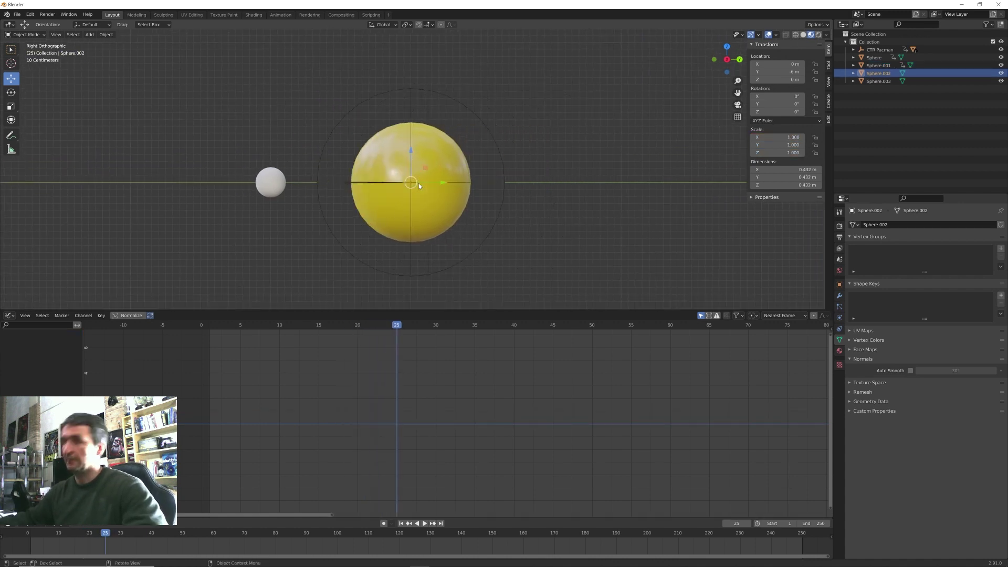
pyautogui.press('i')
pyautogui.click(418, 183)
pyautogui.press('Right')
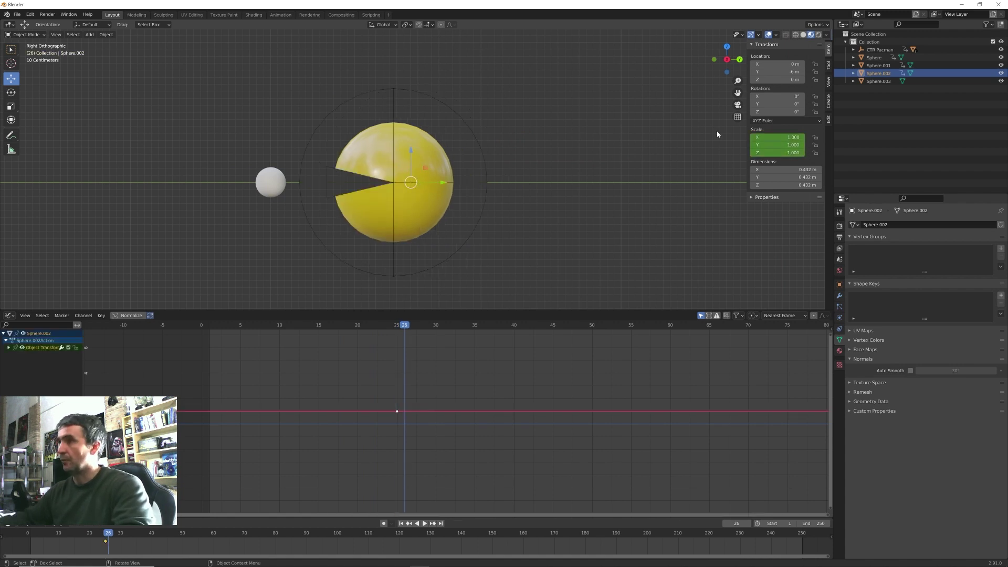
pyautogui.moveTo(777, 137); pyautogui.dragTo(777, 152)
pyautogui.write('0')
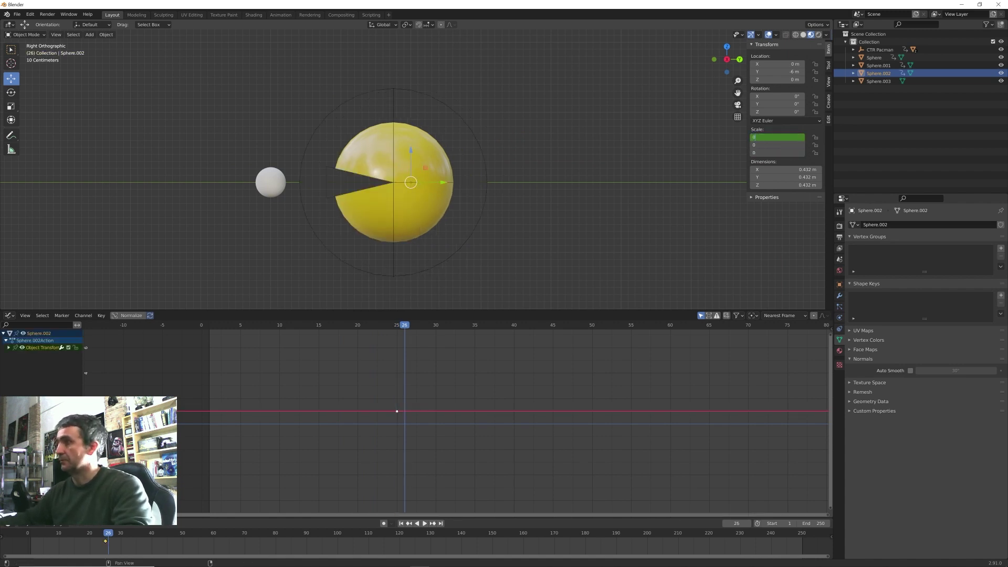
pyautogui.press('Return')
pyautogui.press('i')
pyautogui.click(621, 192)
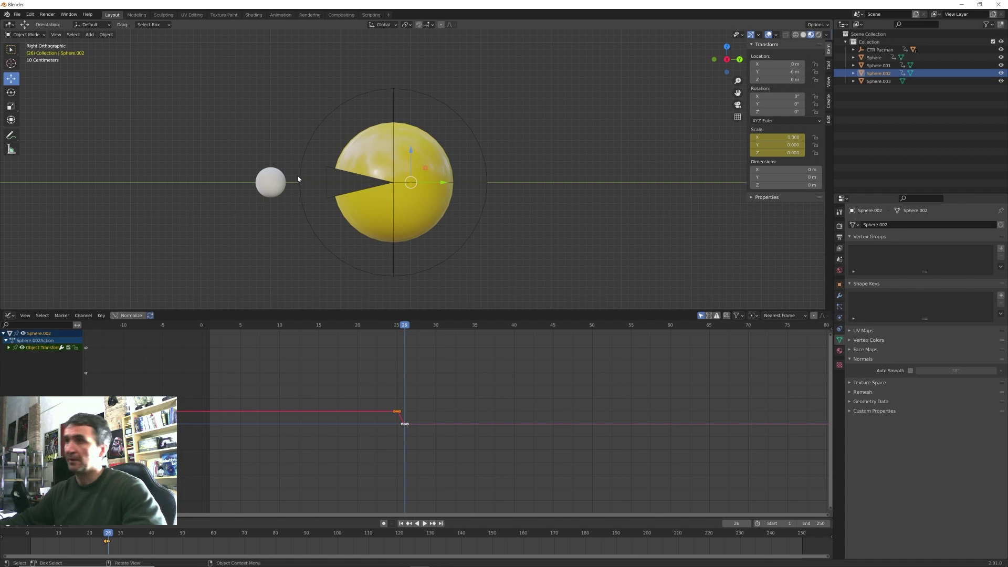
# Step: Key the fourth pellet at full scale on frame 33 and scale 0 on frame 34
pyautogui.click(274, 182)
pyautogui.press('space')
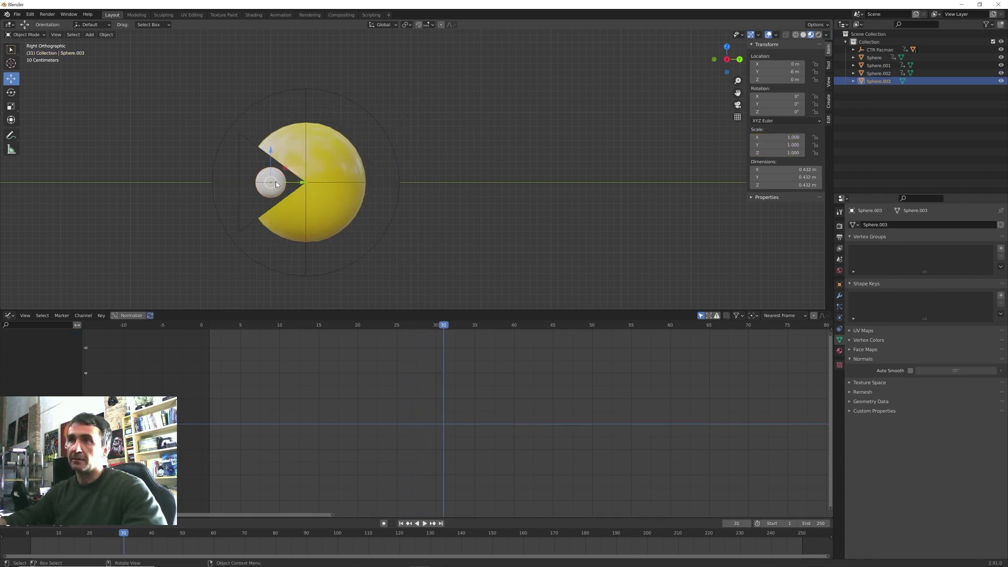
pyautogui.press('i')
pyautogui.click(444, 139)
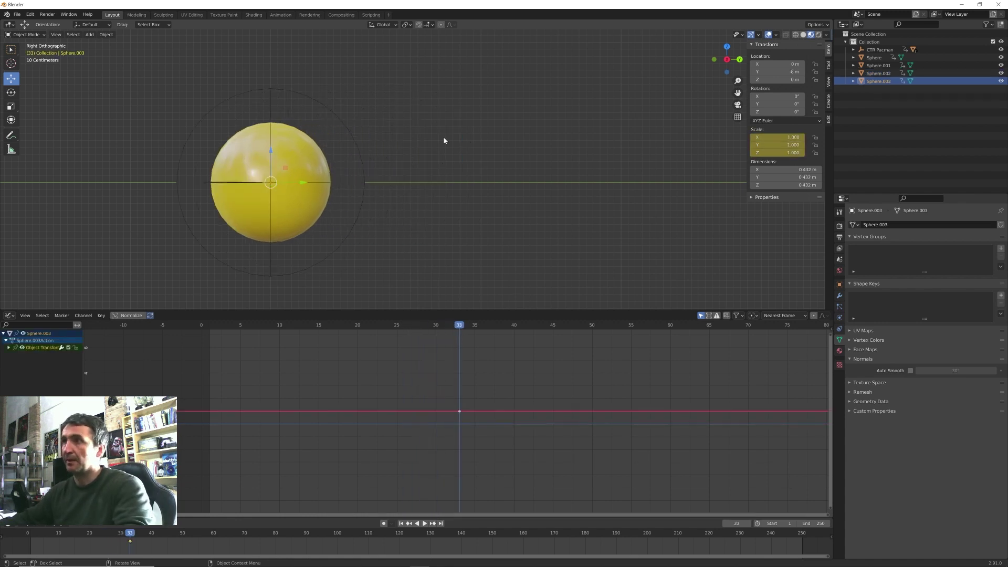
pyautogui.press('Right')
pyautogui.moveTo(777, 137); pyautogui.dragTo(777, 152)
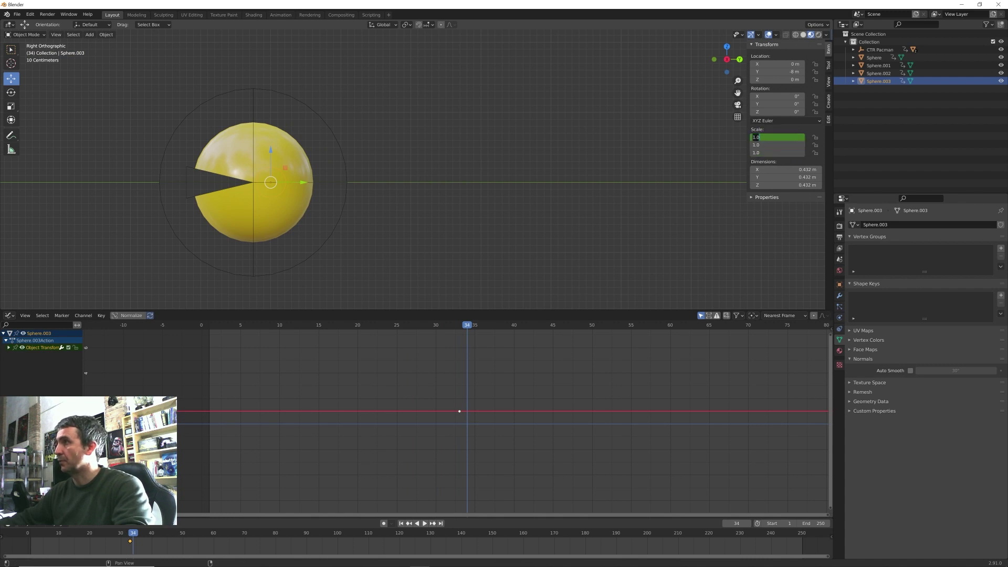
pyautogui.write('0')
pyautogui.press('Return')
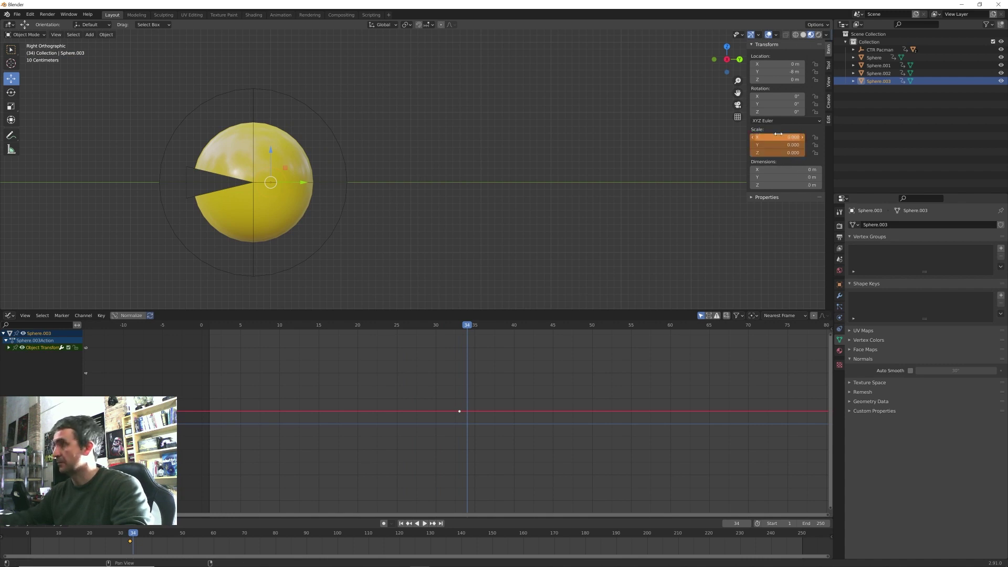
pyautogui.press('i')
pyautogui.click(611, 133)
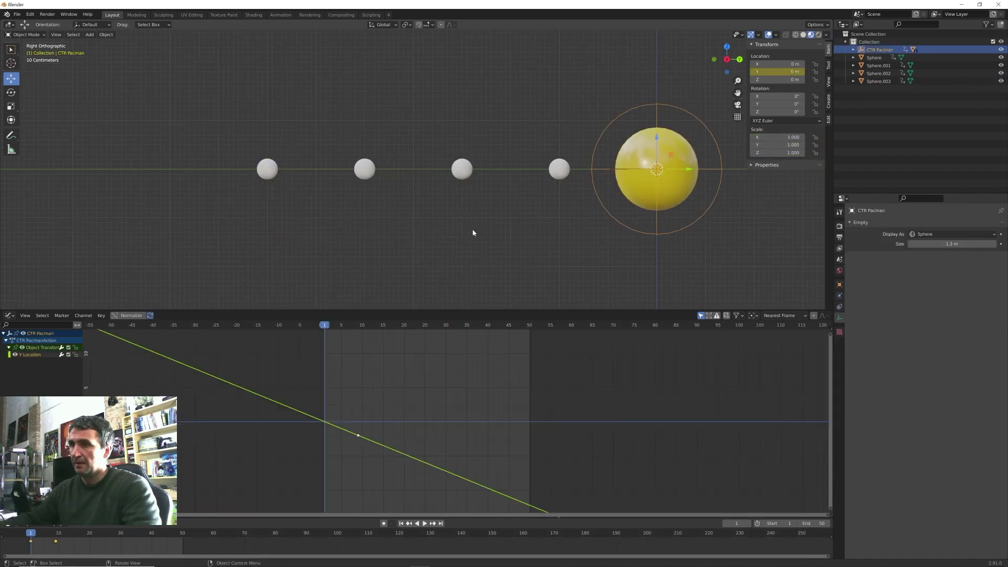
# Step: Play back Pac-Man eating all four pellets in perspective, then stop and rewind to frame 1
pyautogui.press('space')
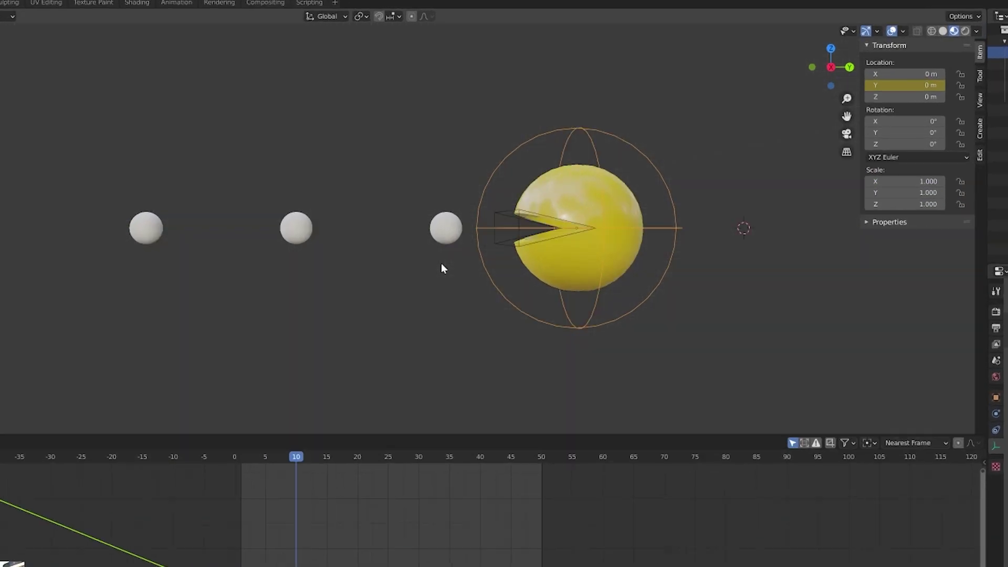
pyautogui.moveTo(471, 189); pyautogui.dragTo(472, 201, button='middle')
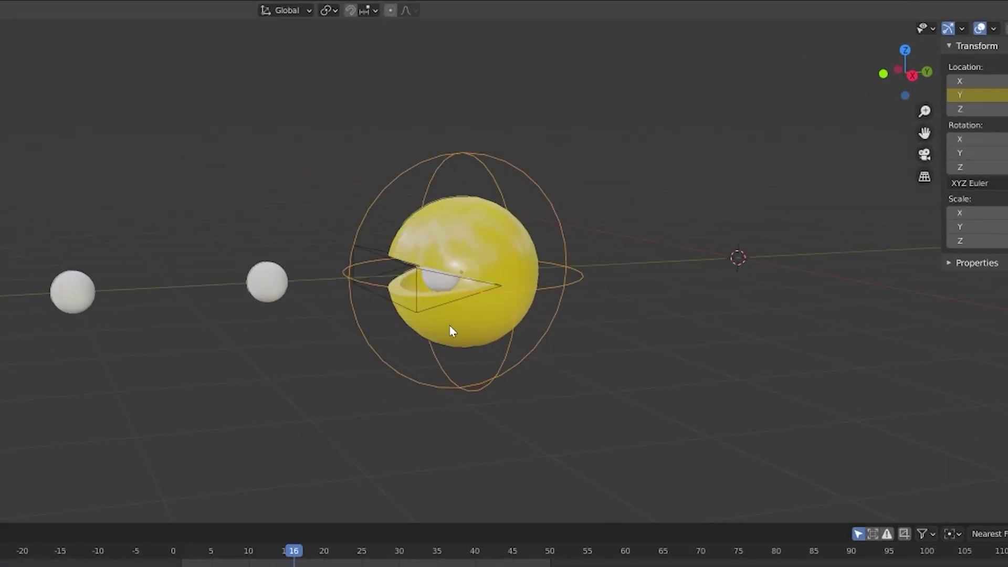
pyautogui.scroll(4, 441, 320)
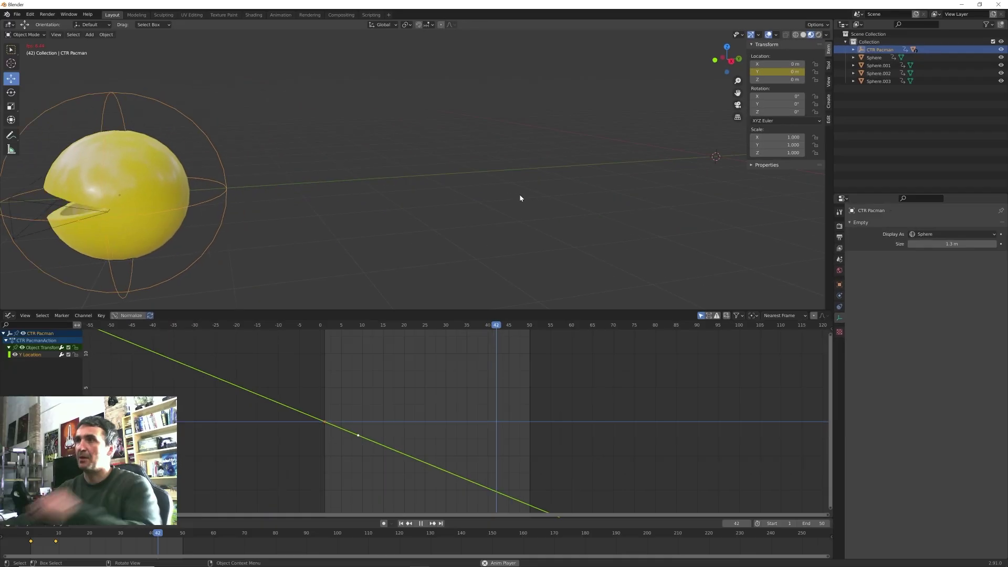
pyautogui.press('space')
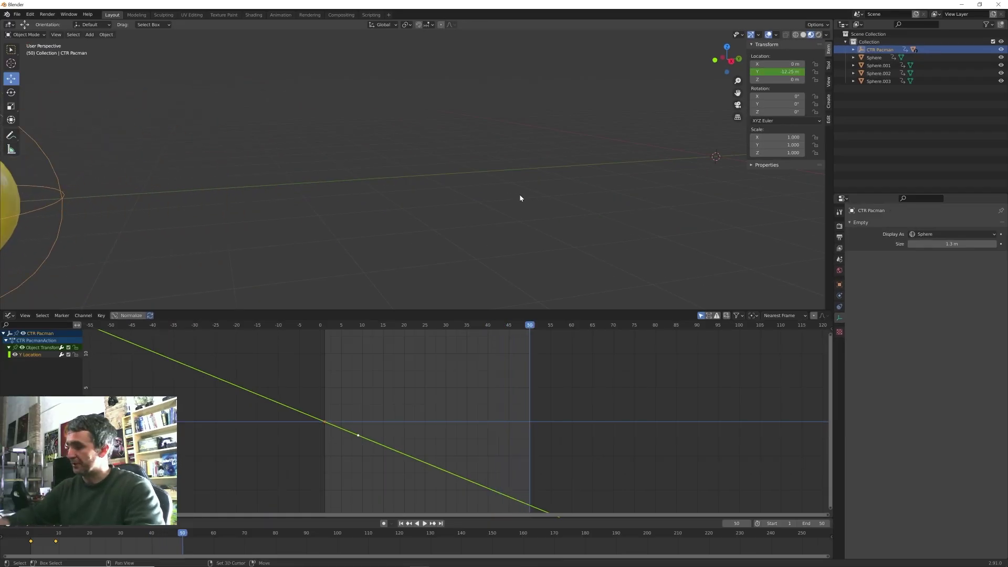
pyautogui.hotkey('shift', 'Left')
pyautogui.moveTo(522, 198); pyautogui.dragTo(455, 193, button='middle')
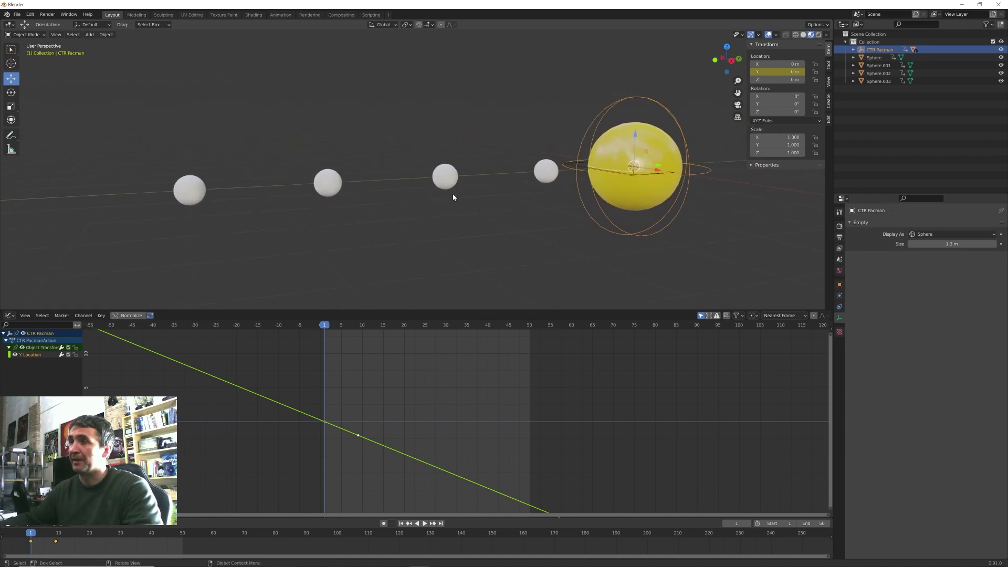